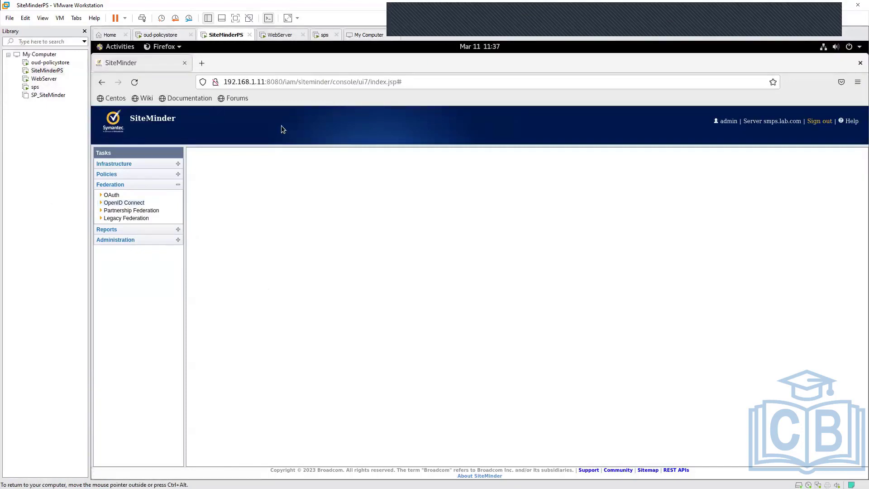
- Switch to the sps virtual machine, clear its terminal and list the root account's command aliases
click(325, 36)
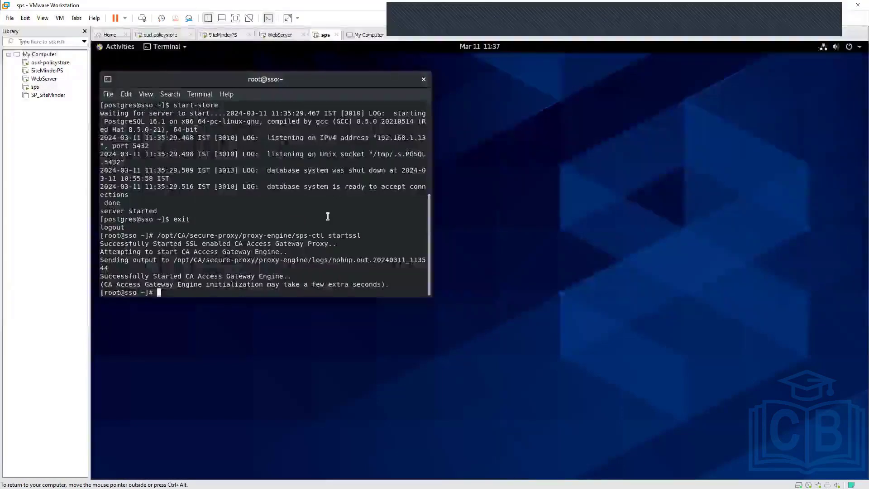
text(clear)
key(Return)
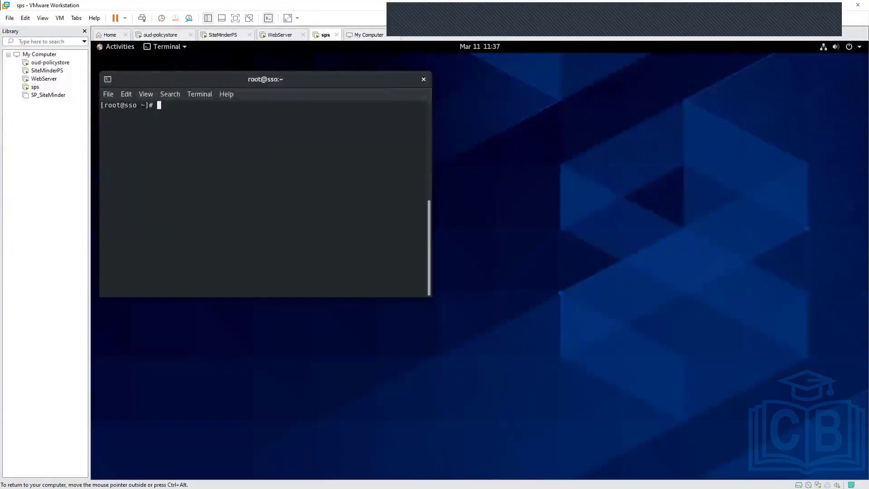
text(alias)
key(Return)
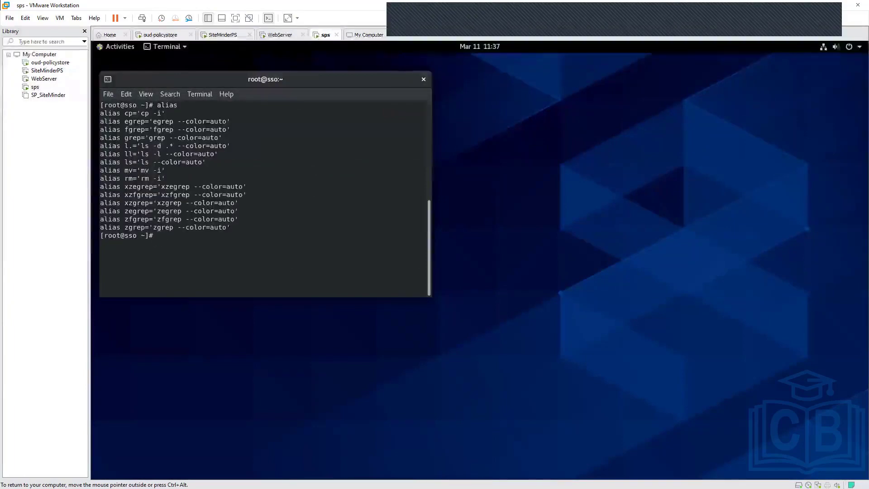
- Switch to the postgres user with a login shell and list that account's aliases
text(s)
text(u )
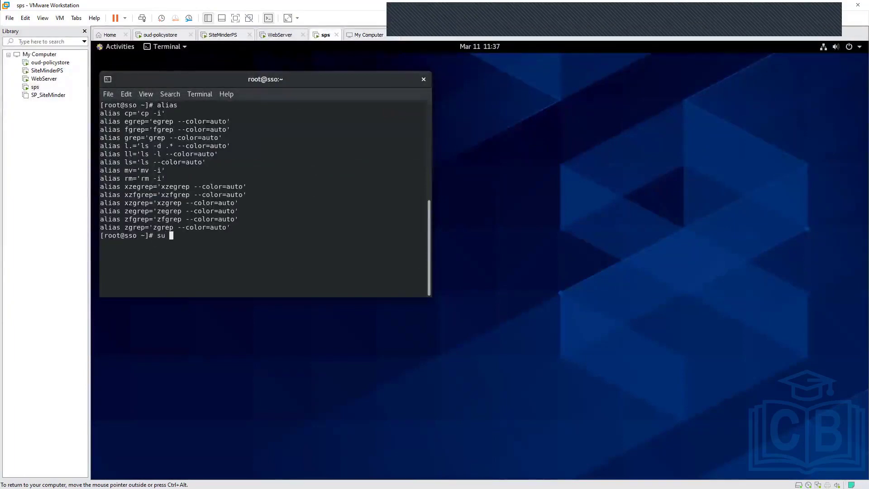
text(- postgres)
key(Return)
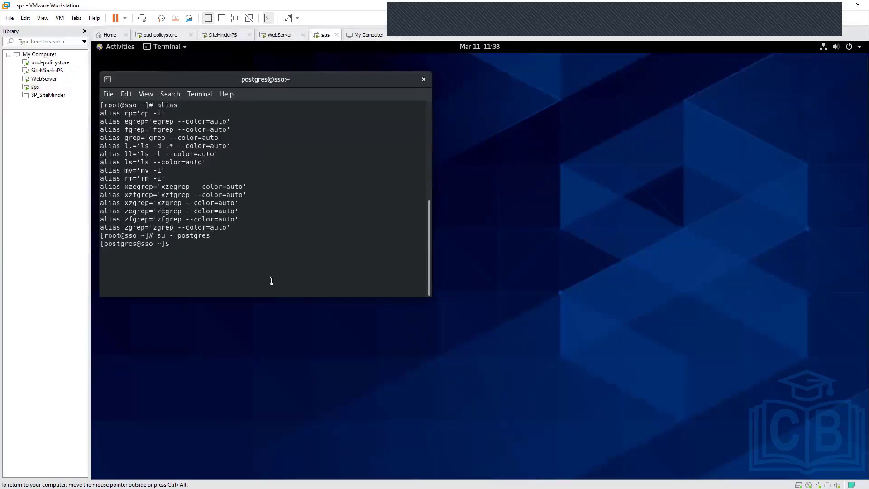
text(alias)
key(Return)
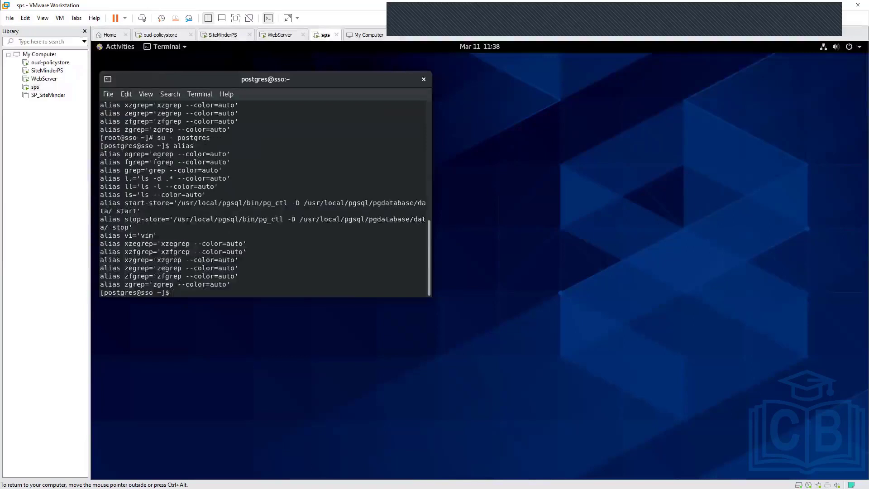
- List the contents of /usr/local/pgsql/ in long format
text(ls -l /)
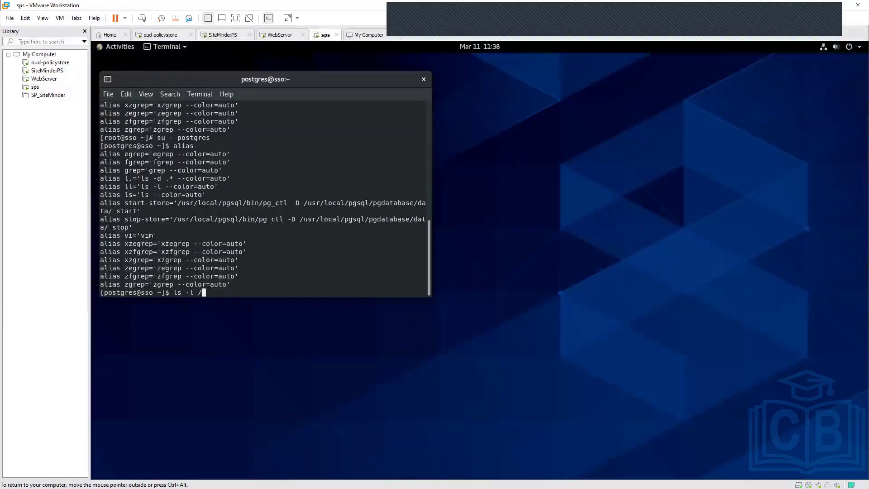
text(usr/local/psg)
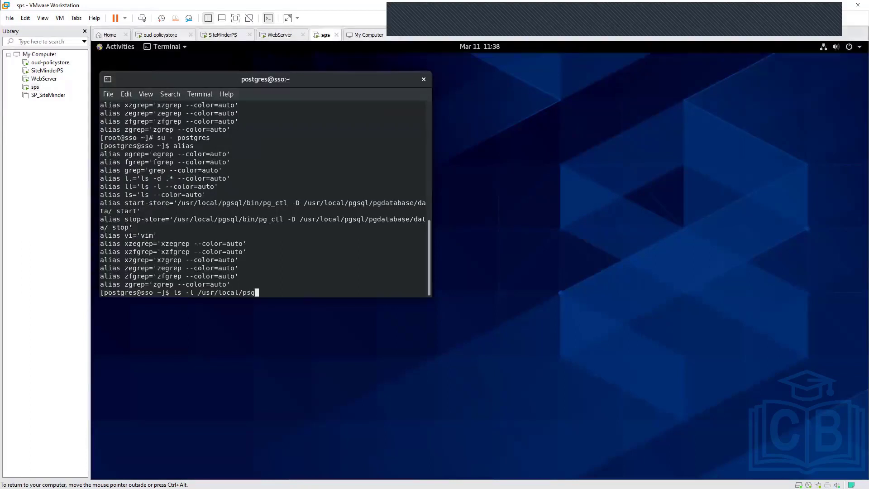
key(BackSpace)
key(BackSpace)
text(g)
key(Tab)
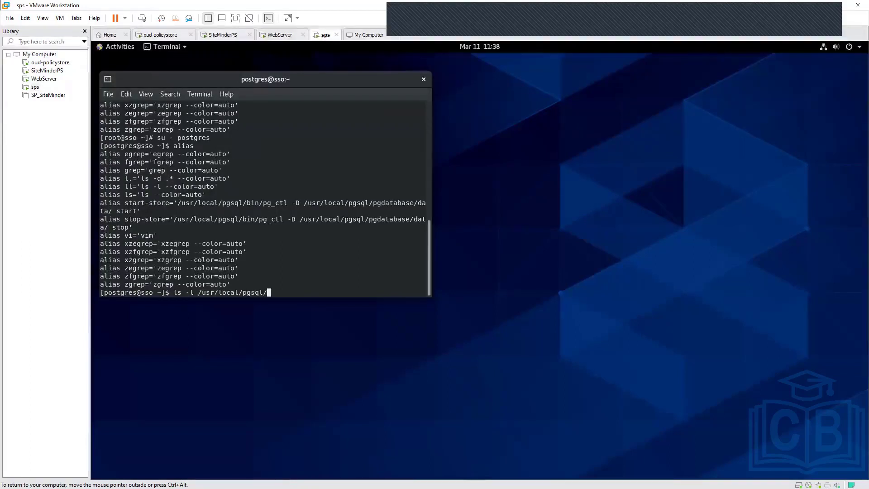
key(Return)
- List the contents of /usr/local/pgsql/pgdatabase/ and of its data subdirectory in long format
key(Up)
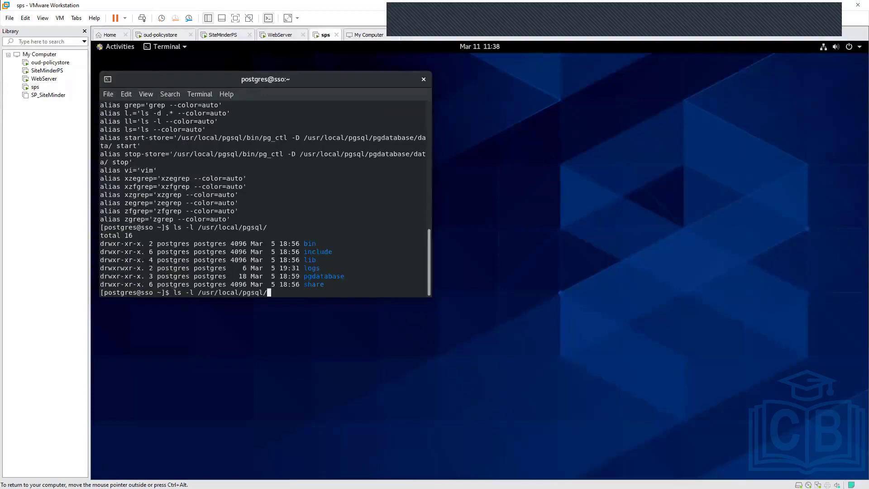
text(p)
key(Tab)
key(Return)
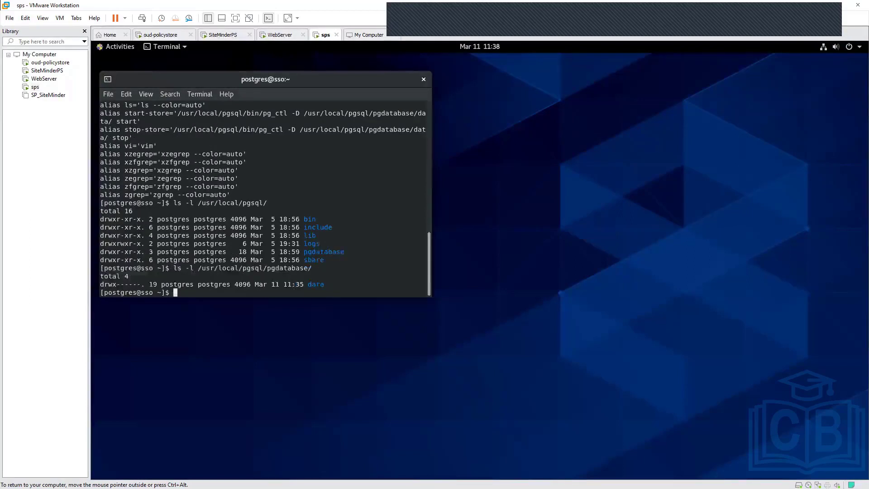
key(Up)
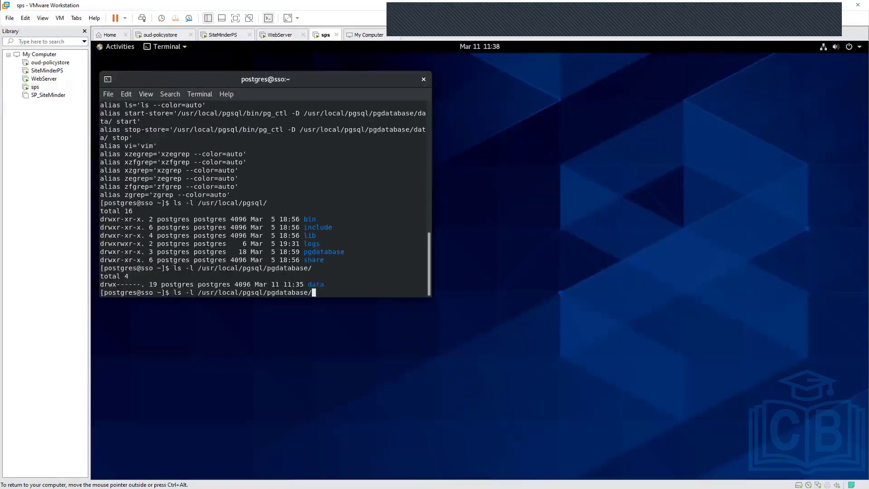
text(da)
key(Tab)
key(Return)
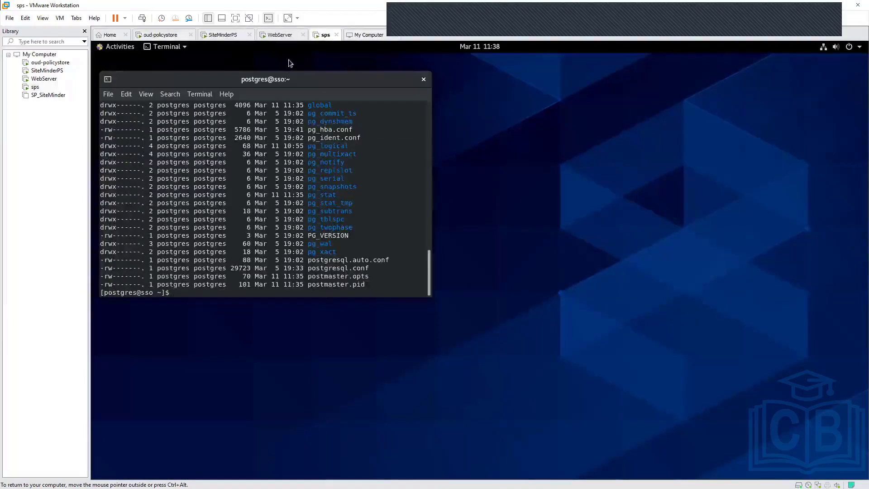
- Switch to the SiteMinderPS virtual machine, move the browser window off the terminal and enlarge the terminal window
drag(314, 79, 515, 82)
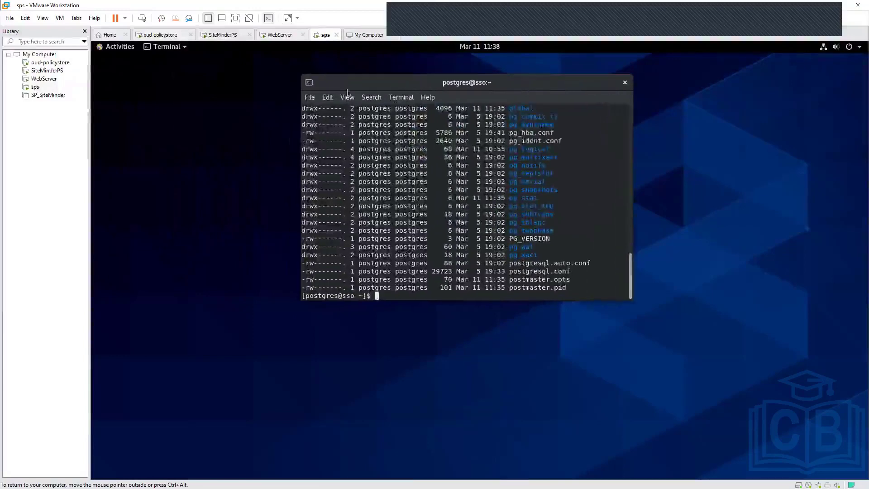
click(226, 36)
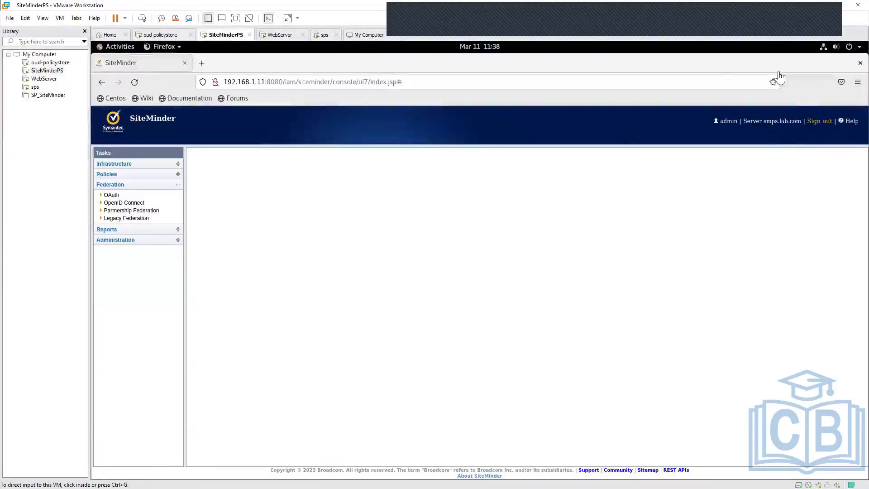
click(760, 144)
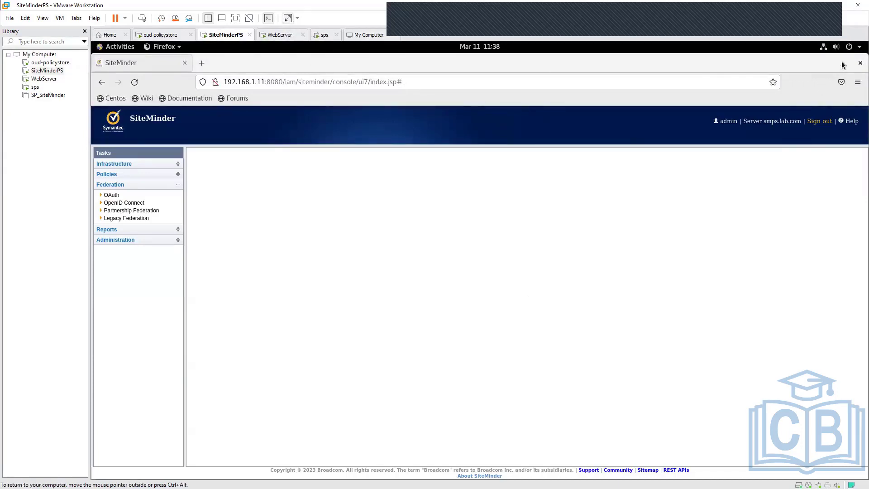
drag(816, 69, 730, 227)
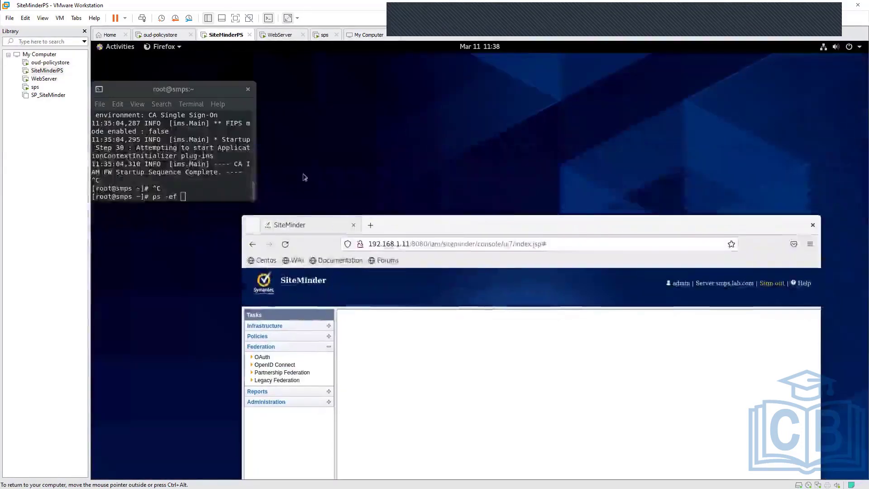
click(254, 193)
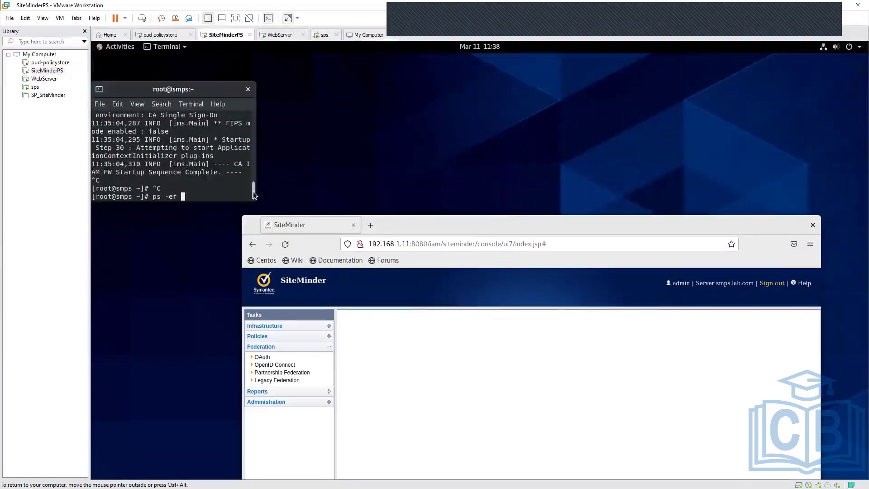
drag(255, 201, 586, 308)
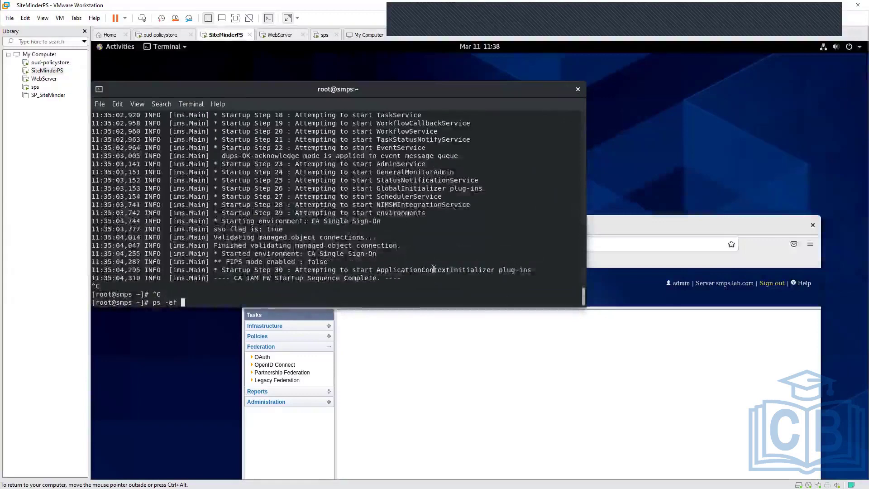
- Abandon the pending ps -ef command and clear the terminal
key(ctrl+c)
key(ctrl+c)
key(ctrl+c)
text(clear)
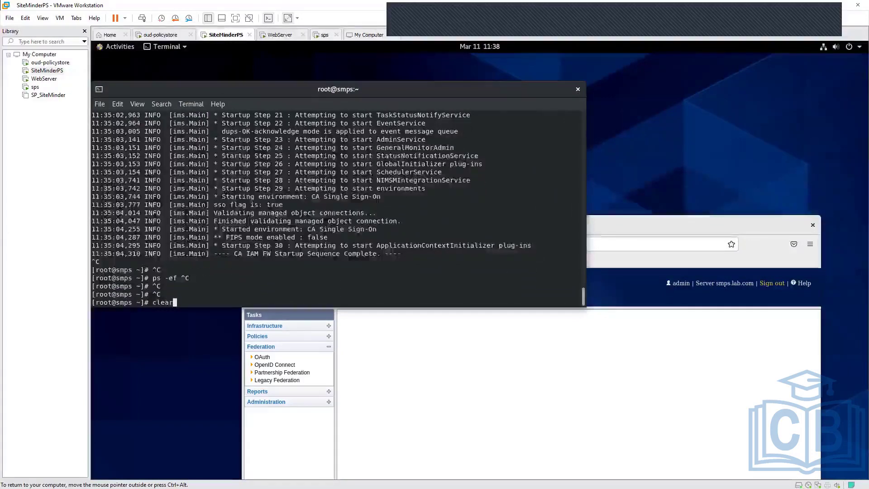
key(Return)
- Change to the /opt/siteminder/ directory and list its contents
text(cd /opt/siteminder/)
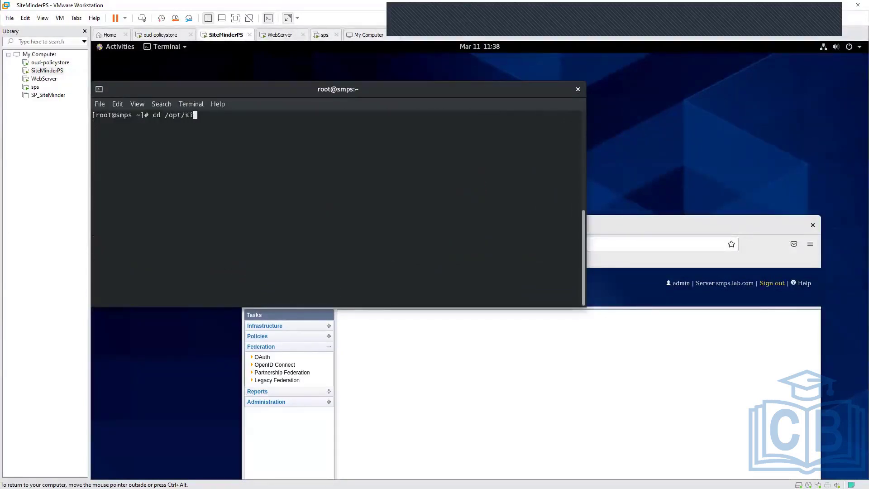
key(Return)
text(ll)
key(Return)
- Enter the bin directory, list its files and look through the whole listing
text(cd )
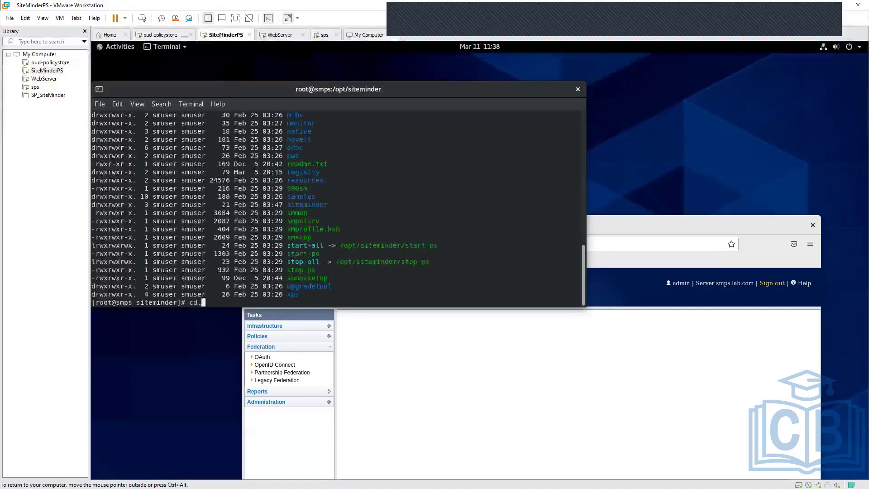
text(bin)
key(Return)
text(ll)
key(Return)
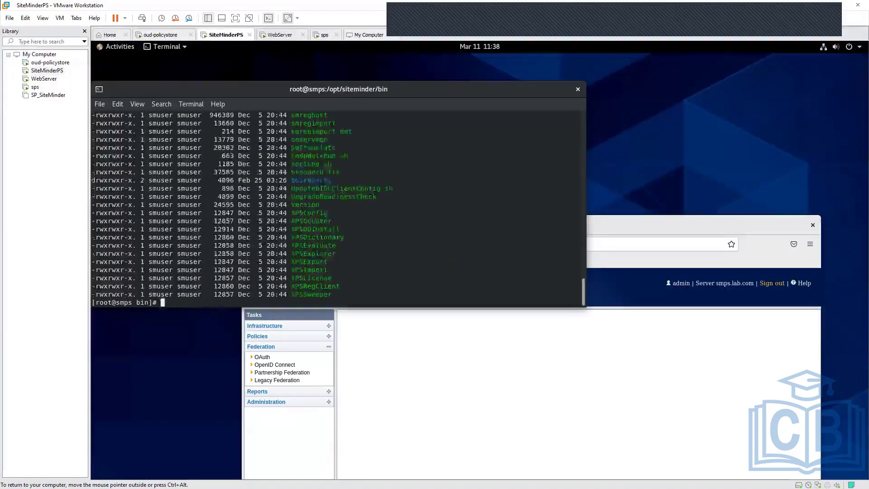
scroll(482, 239, up, 10)
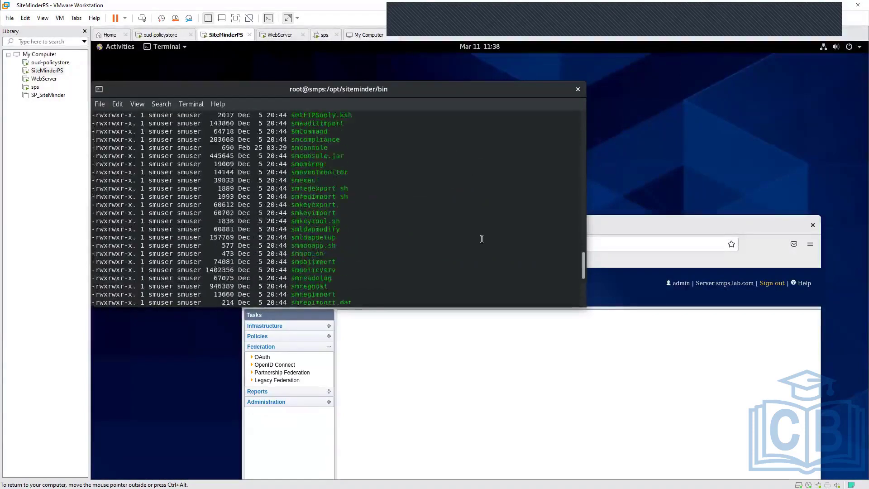
scroll(482, 239, up, 5)
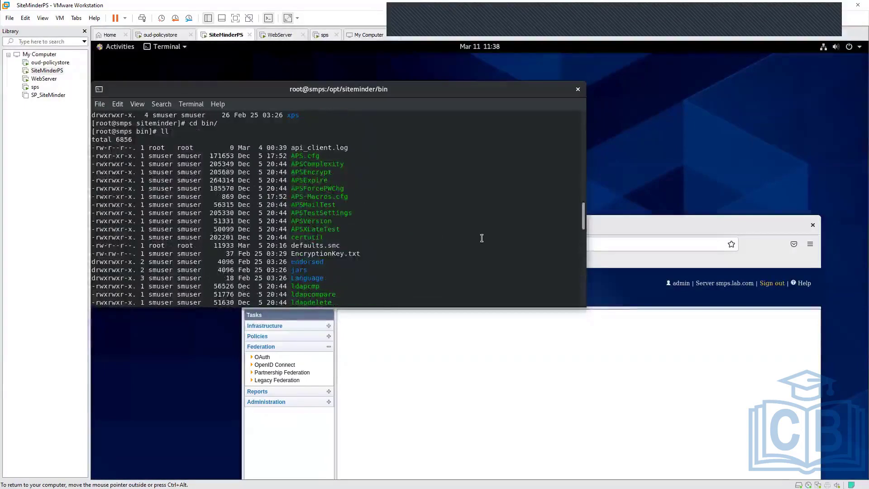
scroll(481, 238, down, 15)
- Return to the siteminder directory, list it, and list the files in its config subdirectory
text(cd ..)
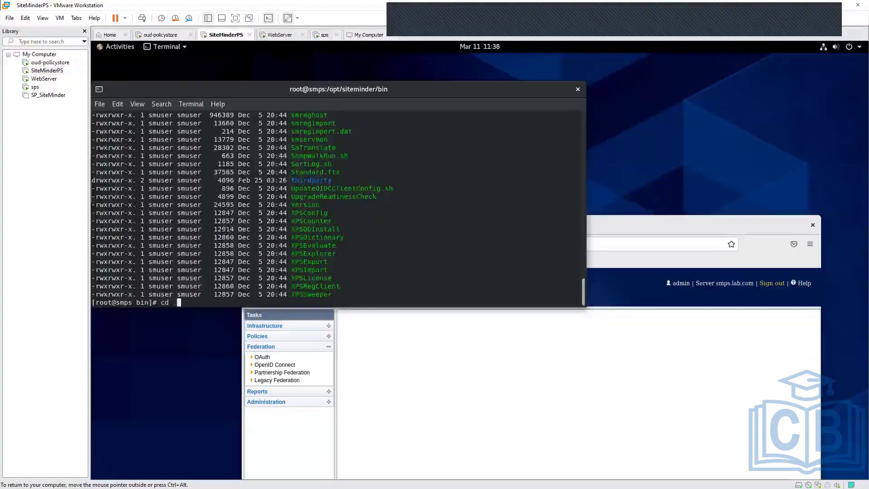
key(Return)
text(ll)
key(Return)
text(cd co)
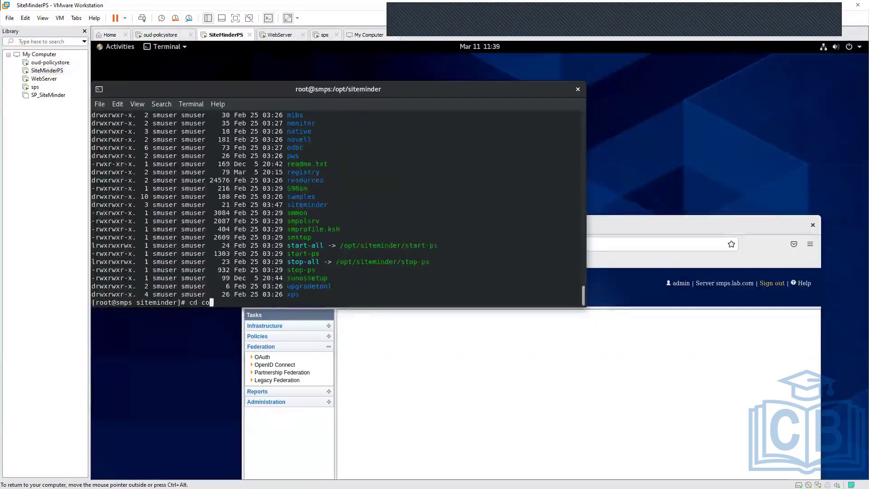
text(nfig/)
key(Return)
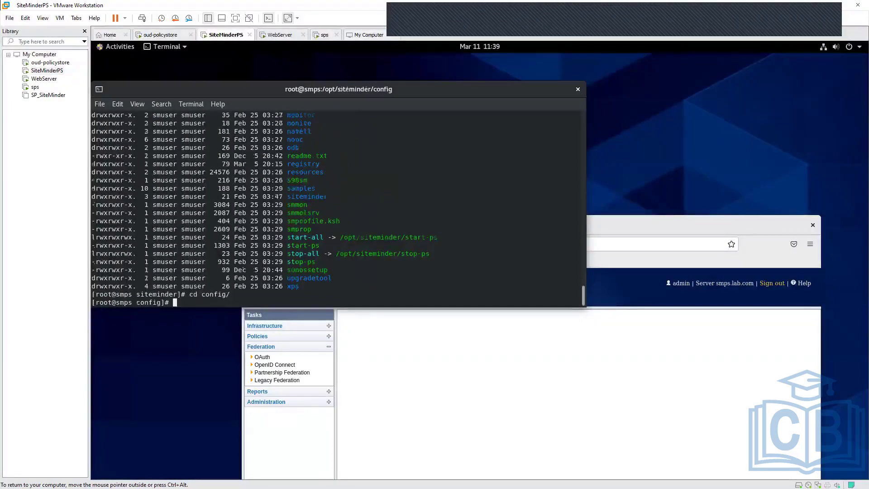
text(ll)
key(Return)
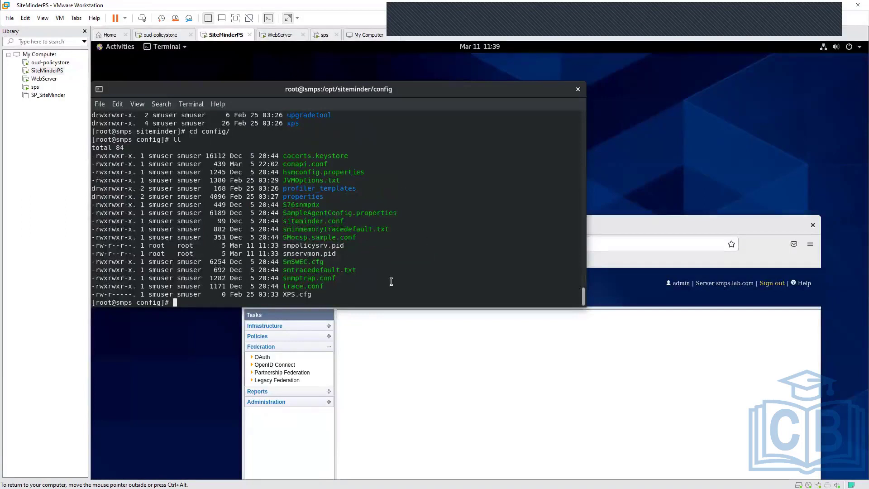
- Go back up from config to the siteminder directory and list its contents
text(cd ..)
key(Return)
text(ll)
key(Return)
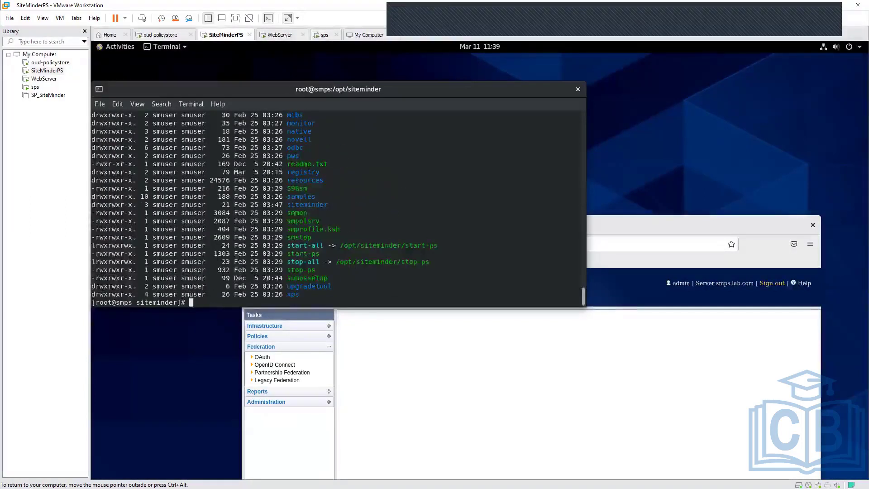
- Search the file system for odbc with the locate command and look through the listed paths
text(locatet odbc)
key(Return)
key(Up)
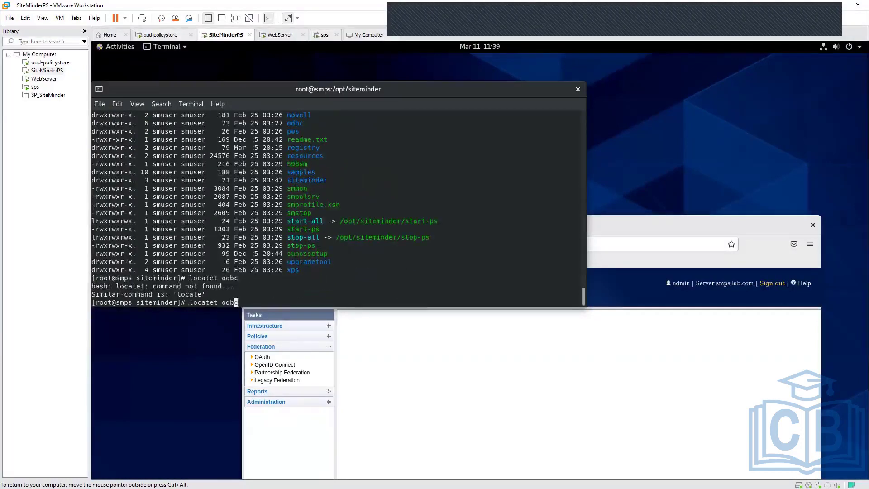
key(Left)
key(Left)
key(Left)
key(Left)
key(Left)
key(BackSpace)
key(Return)
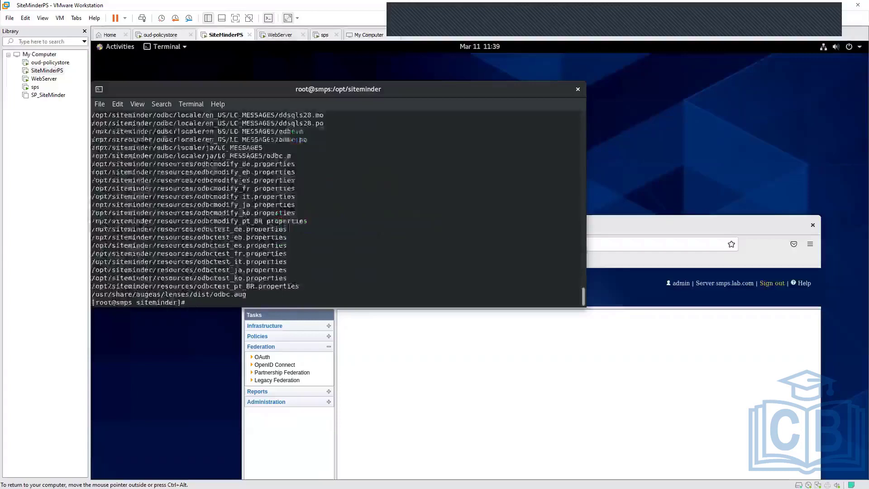
scroll(469, 253, up, 2)
scroll(469, 252, up, 10)
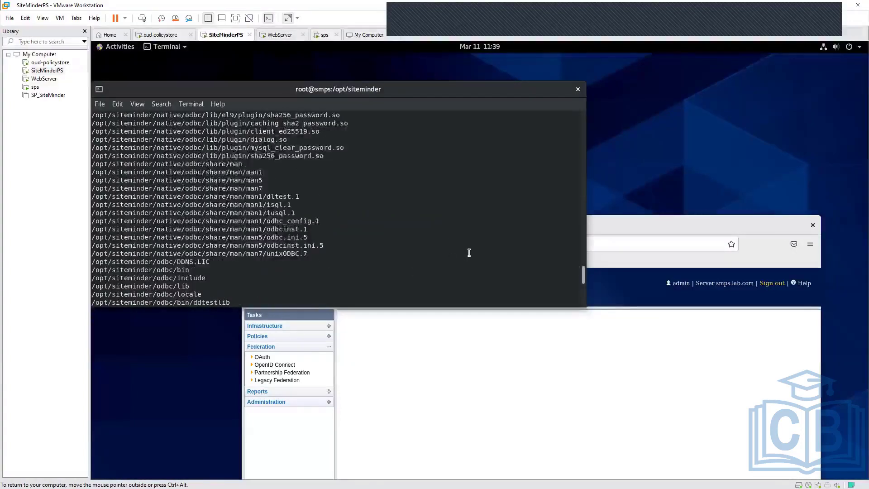
scroll(469, 252, up, 2)
scroll(469, 253, up, 15)
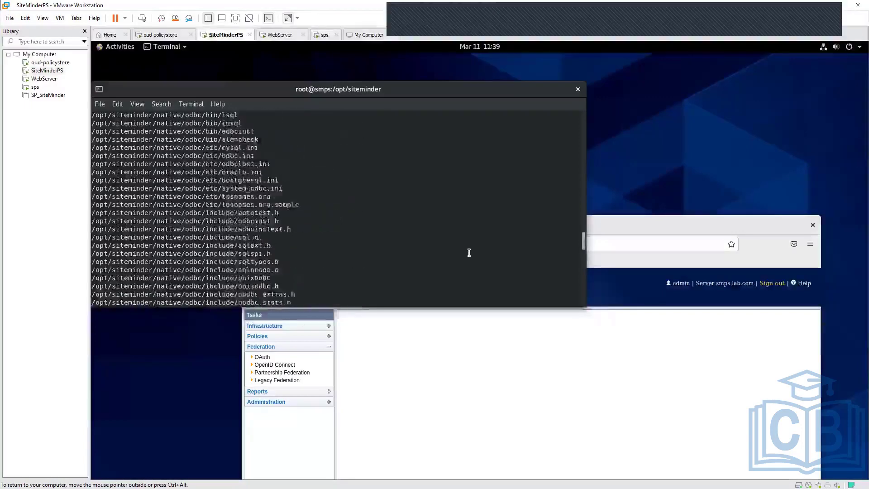
scroll(468, 253, down, 5)
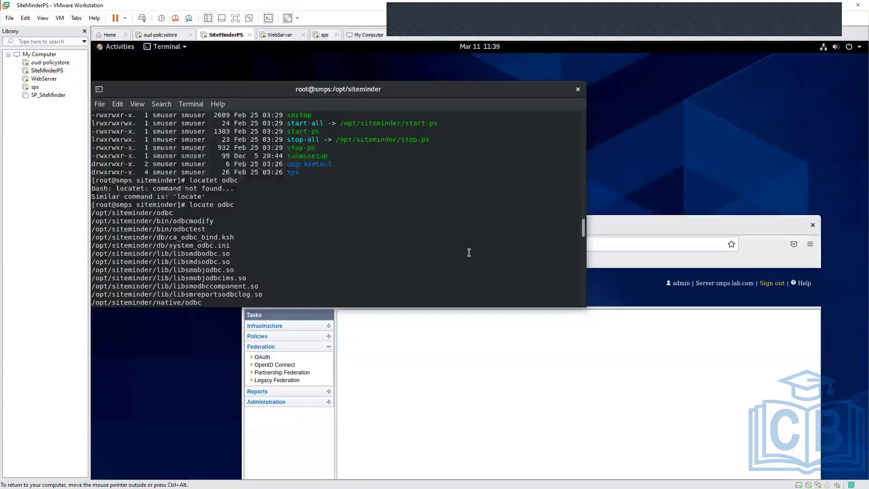
- Clear the terminal, enter the db directory, list its files and look through the listing
scroll(469, 252, down, 10)
text(clear)
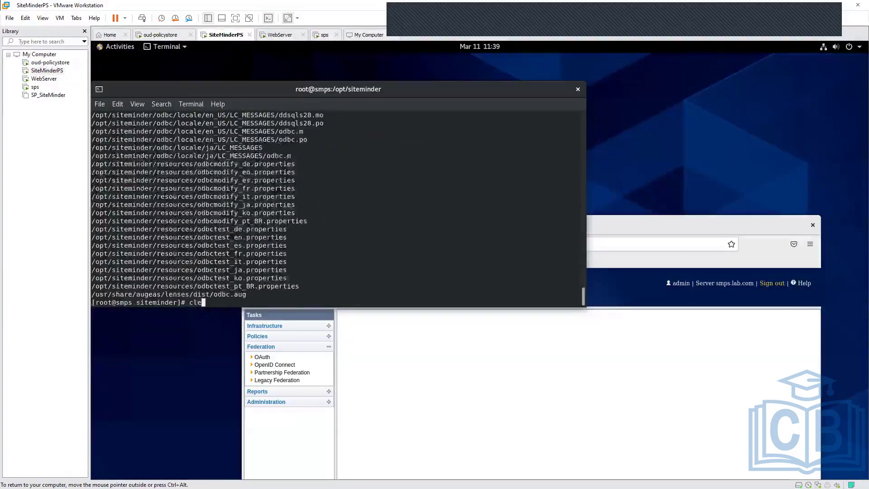
key(Return)
text(cd db/)
key(Return)
text(ll)
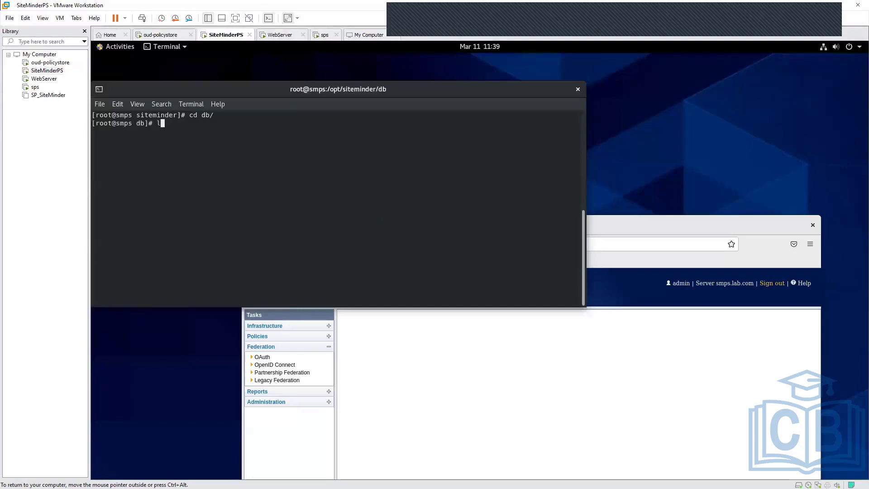
key(Return)
scroll(432, 240, up, 3)
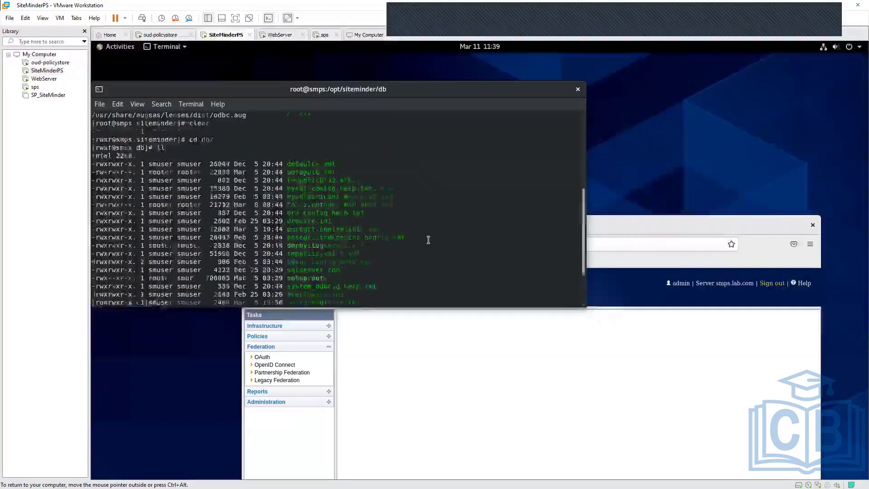
scroll(428, 240, down, 3)
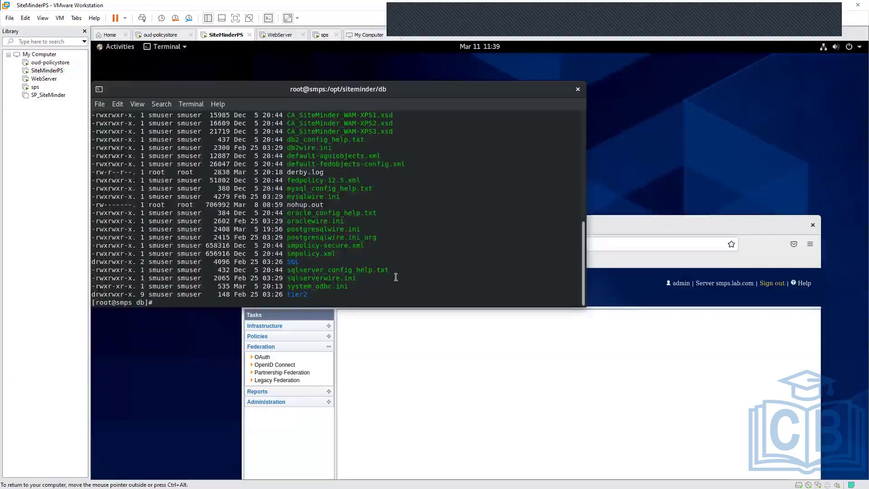
- Print the contents of system_odbc.ini in the terminal and look through the output
text(cd)
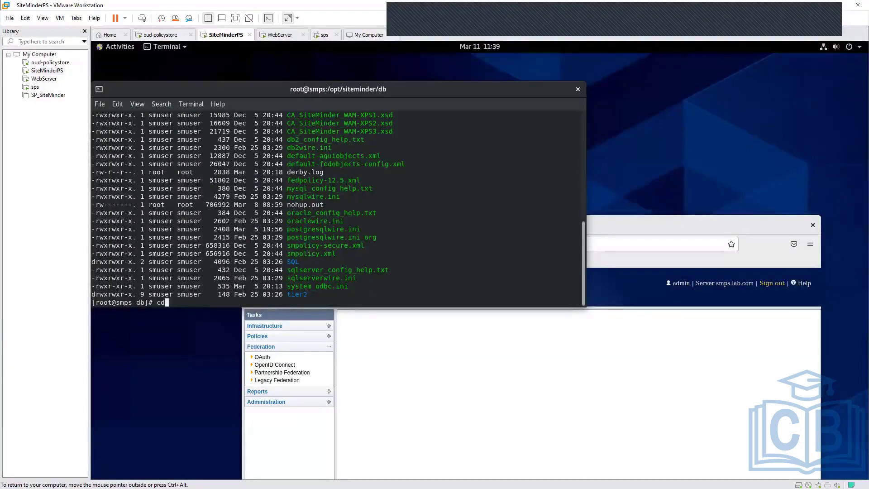
key(BackSpace)
key(BackSpace)
text(cat sy)
key(Tab)
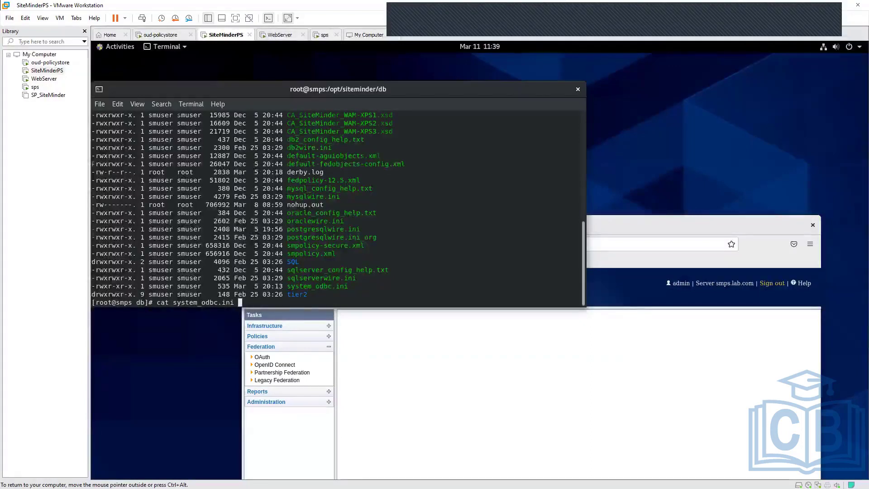
key(Return)
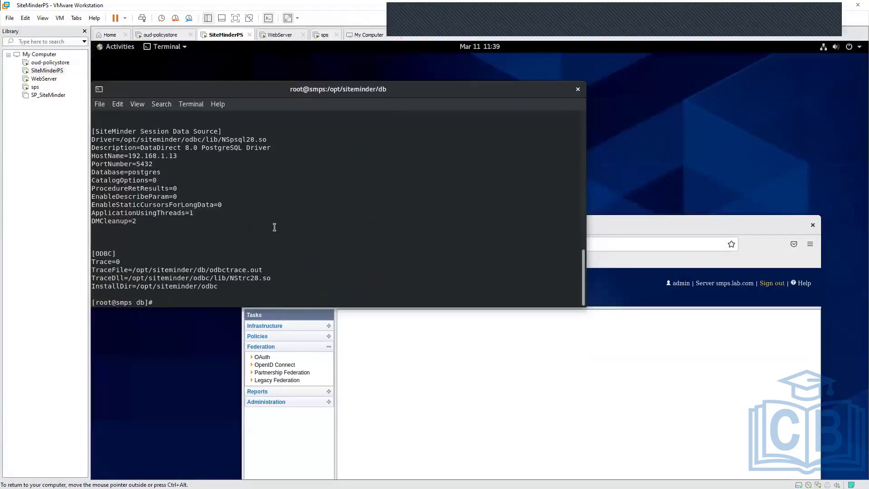
scroll(274, 226, up, 1)
scroll(274, 226, down, 1)
- Examine the SiteMinder Session Data Source entry's driver, description, host name, port number and database in the printed file
drag(224, 129, 91, 124)
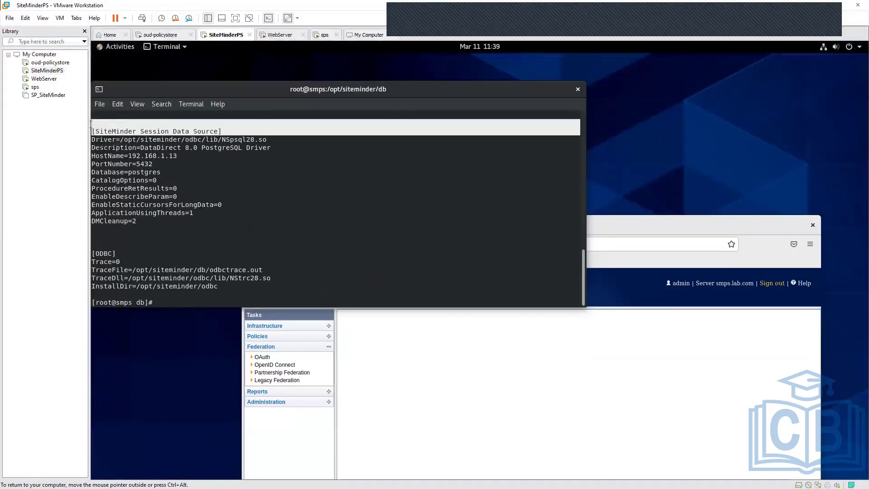
scroll(225, 164, up, 1)
click(263, 143)
drag(266, 146, 95, 147)
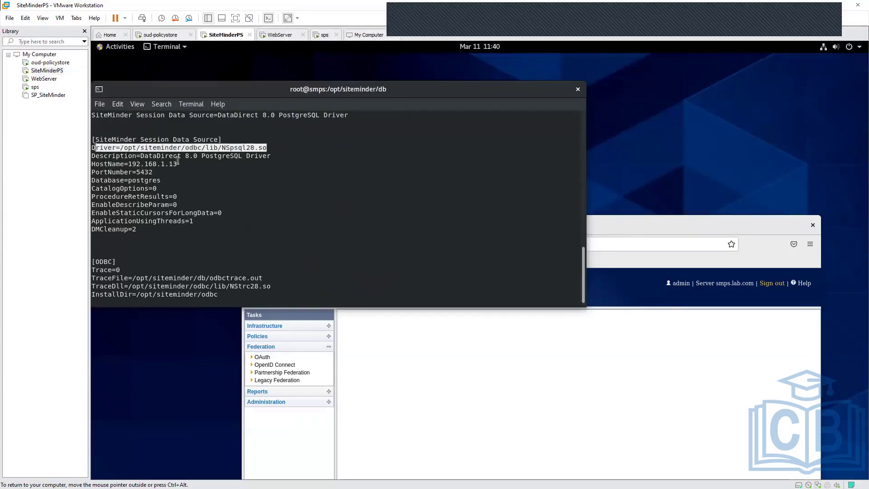
drag(272, 157, 139, 156)
click(140, 155)
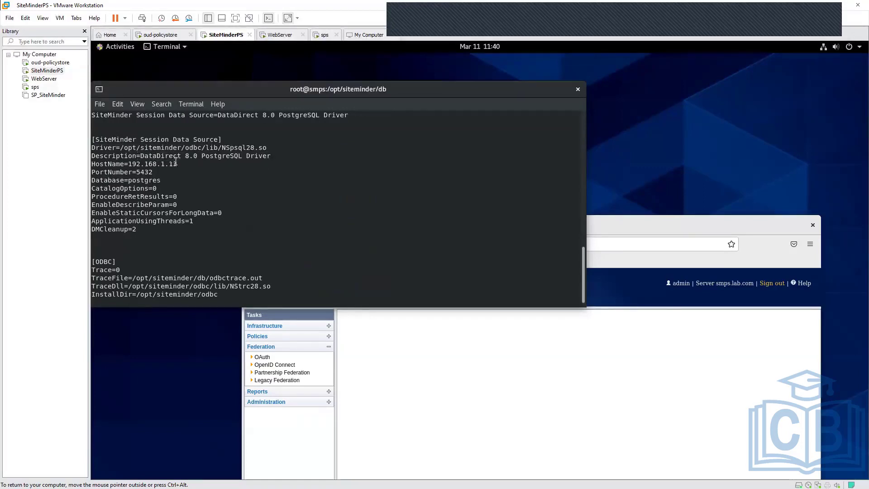
drag(179, 164, 128, 164)
double_click(145, 171)
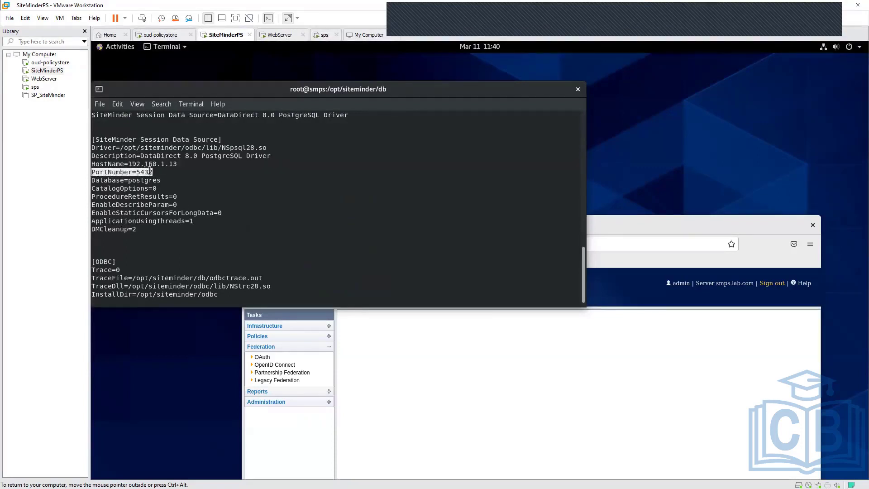
click(188, 183)
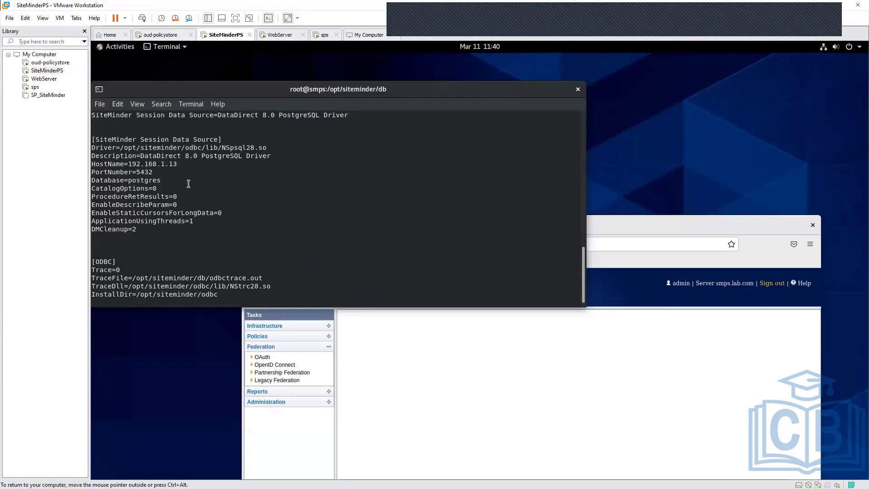
double_click(144, 180)
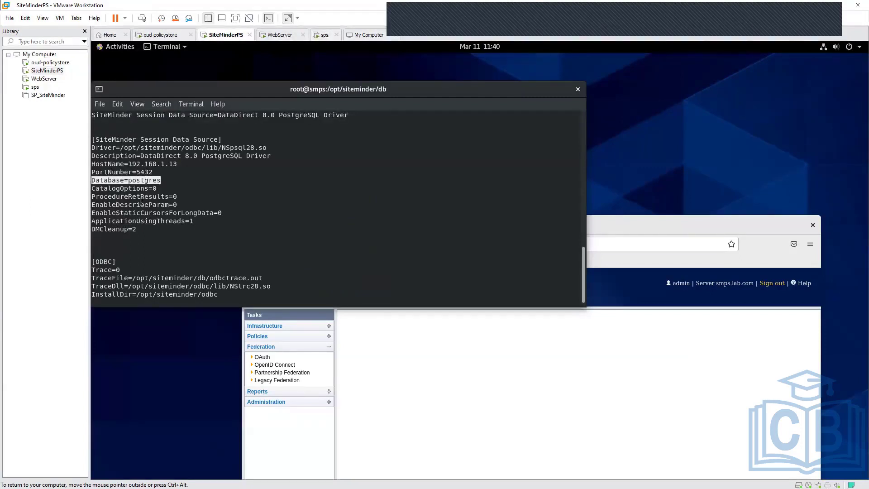
scroll(220, 252, down, 1)
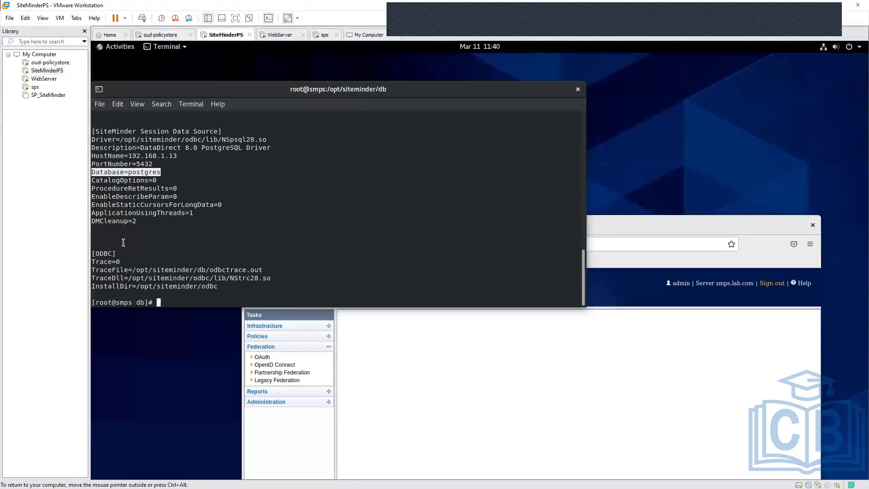
- Review the ODBC trace and install settings, and reread the whole session data source block of system_odbc.ini
click(208, 282)
drag(208, 282, 99, 262)
drag(147, 217, 92, 139)
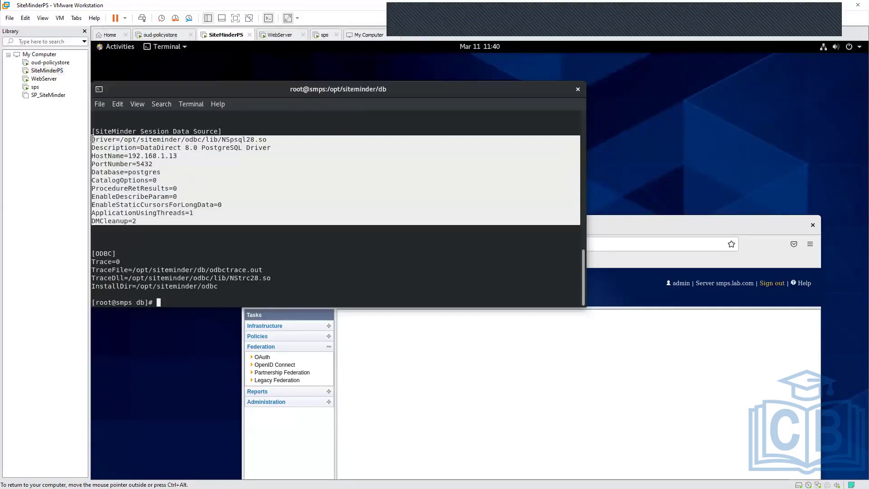
click(289, 300)
scroll(281, 203, up, 2)
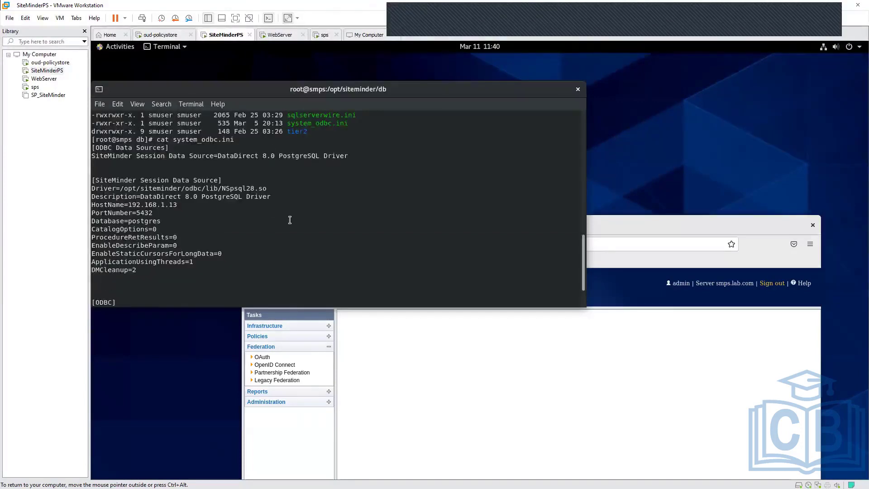
scroll(290, 220, down, 2)
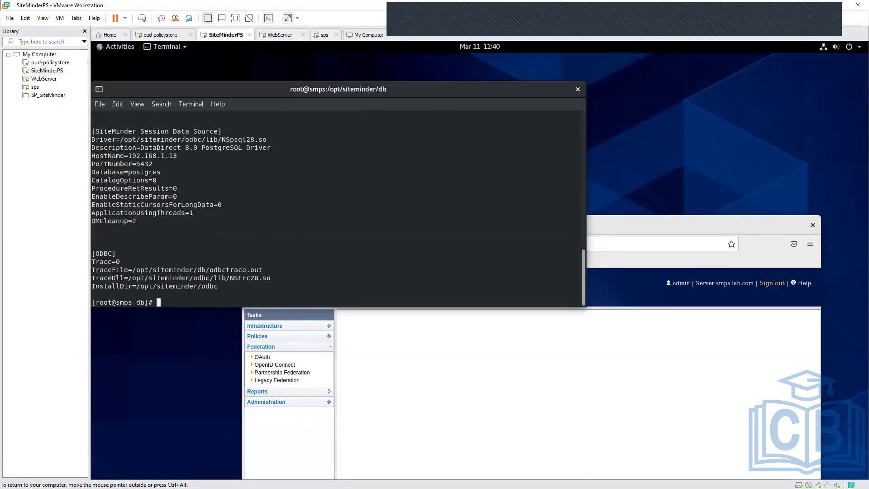
text(c)
- Switch to the Firefox window, maximize it, and open the Authorization Provider list under OpenID Connect
click(477, 364)
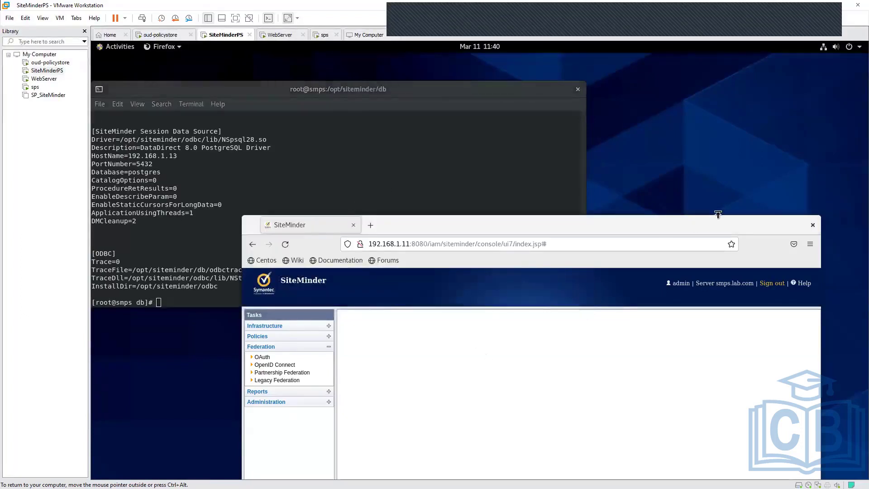
double_click(706, 224)
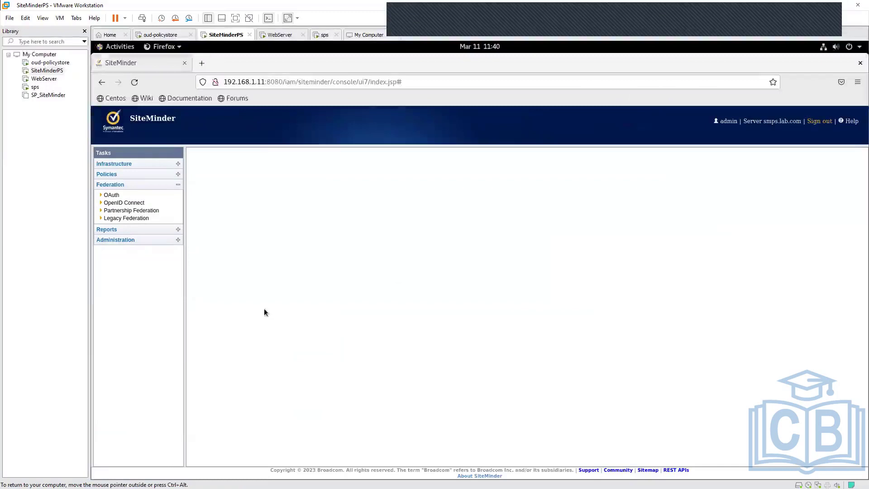
click(127, 203)
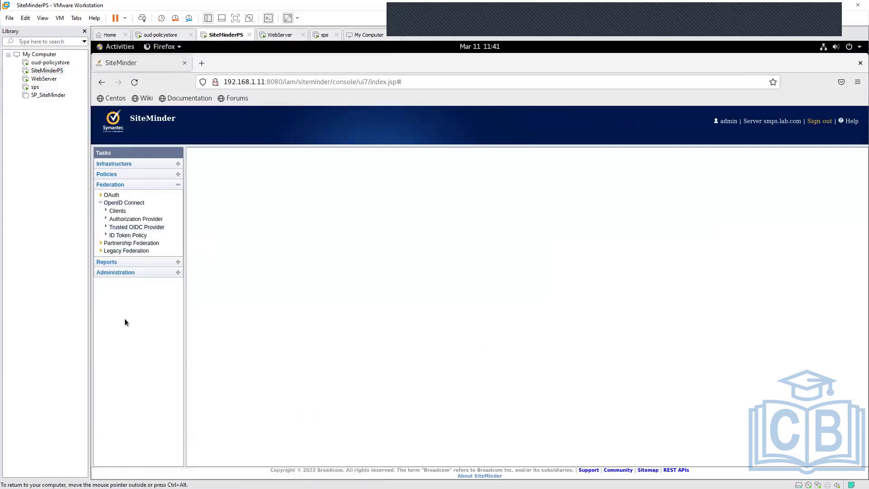
click(130, 220)
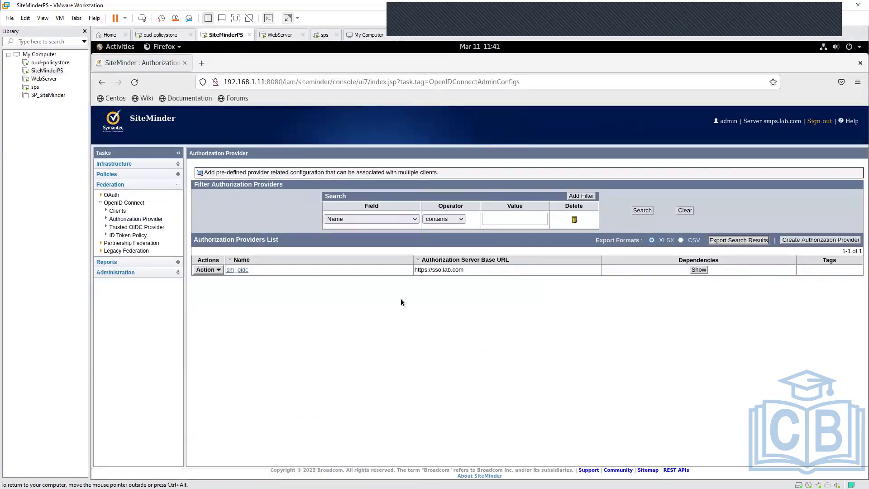
- Check the authorization server base URL of the sm_oidc provider in the list and open that provider for modification
drag(465, 270, 416, 270)
click(270, 344)
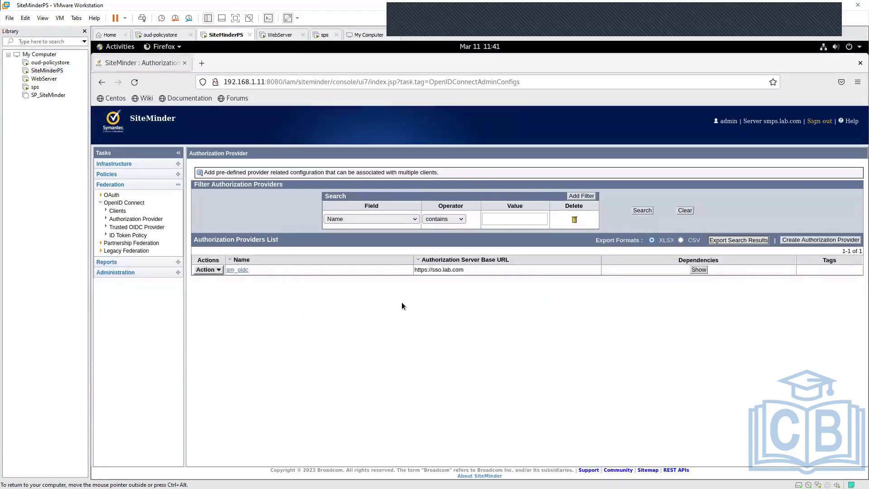
click(239, 271)
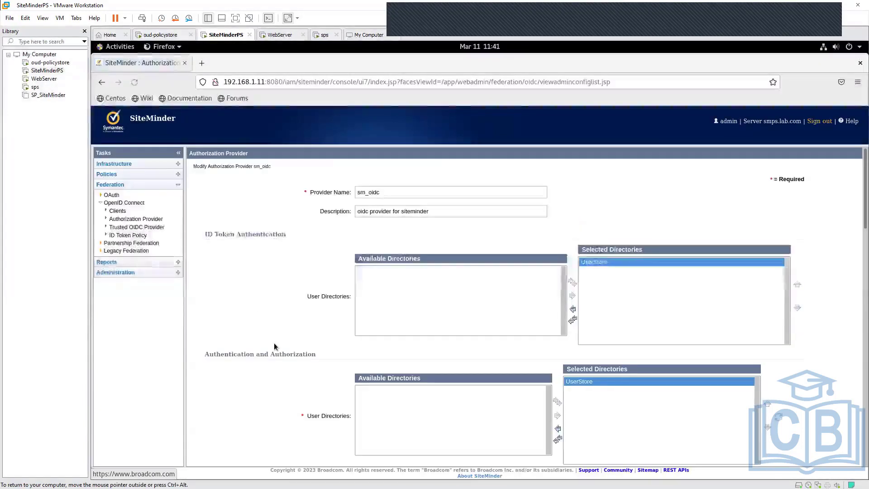
- Examine the sm_oidc provider's name, description, user directories, and the settings down to Signing and Encryption
double_click(315, 192)
drag(341, 196, 348, 196)
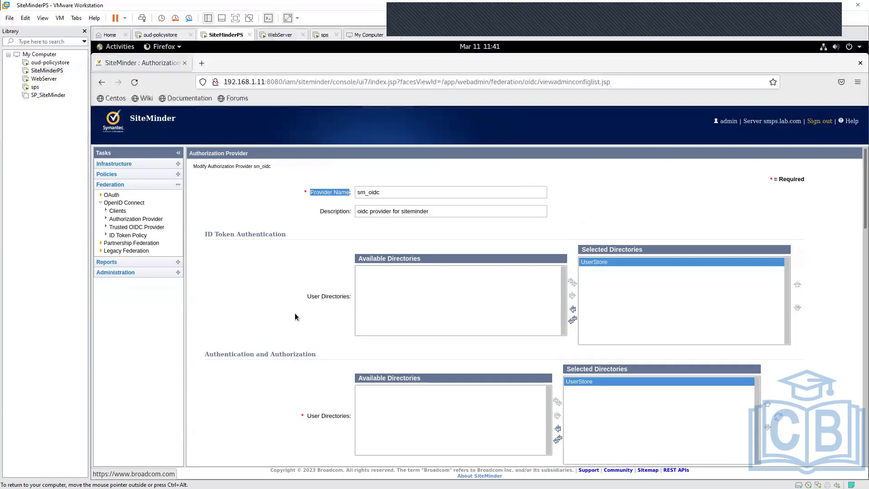
click(437, 212)
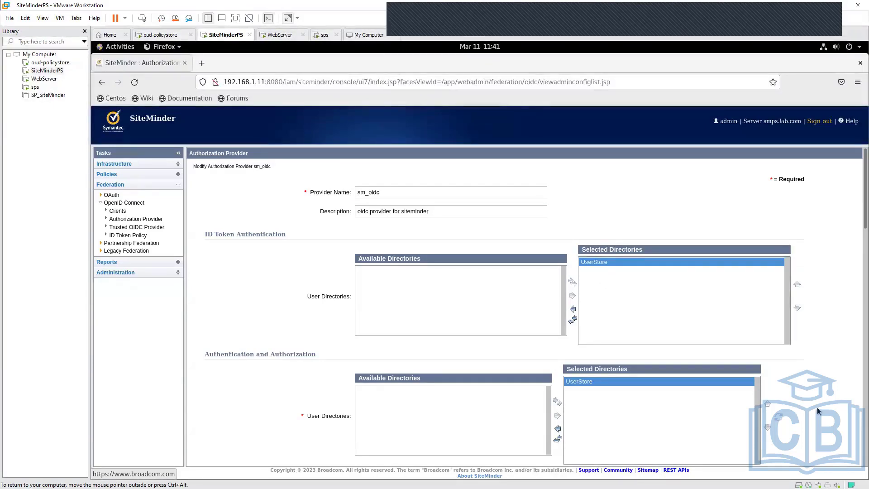
scroll(817, 407, down, 3)
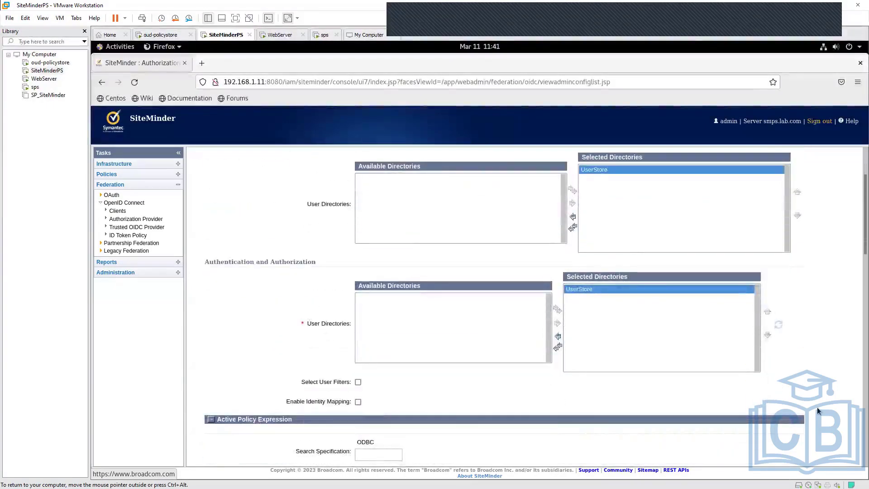
scroll(816, 406, down, 5)
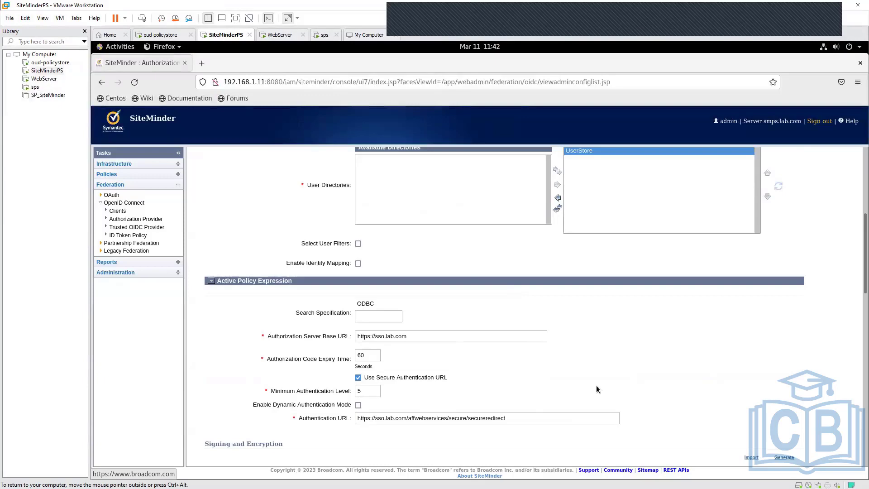
scroll(596, 386, down, 5)
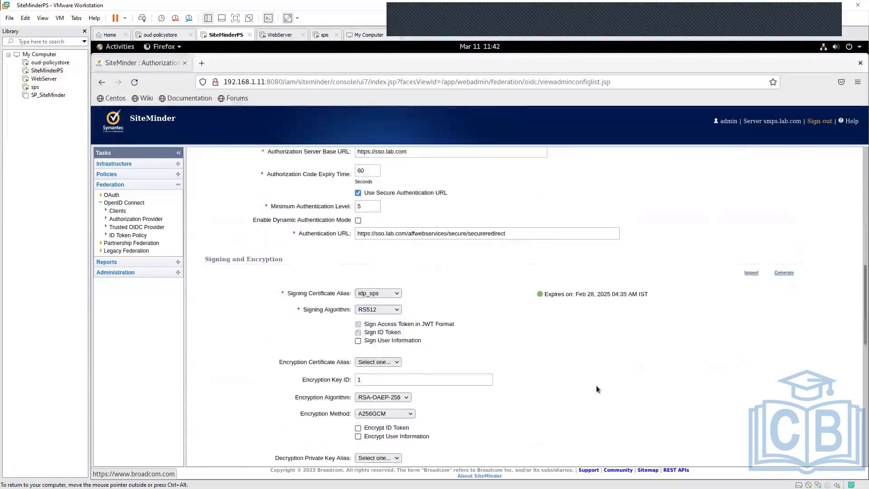
scroll(596, 384, up, 3)
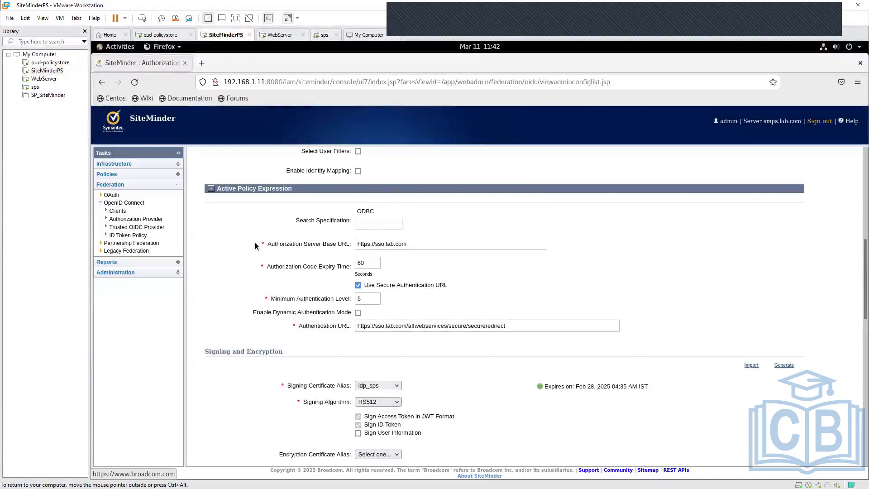
- Examine the provider's Authorization Server Base URL, Authorization Code Expiry Time and Authentication URL
drag(267, 245, 345, 248)
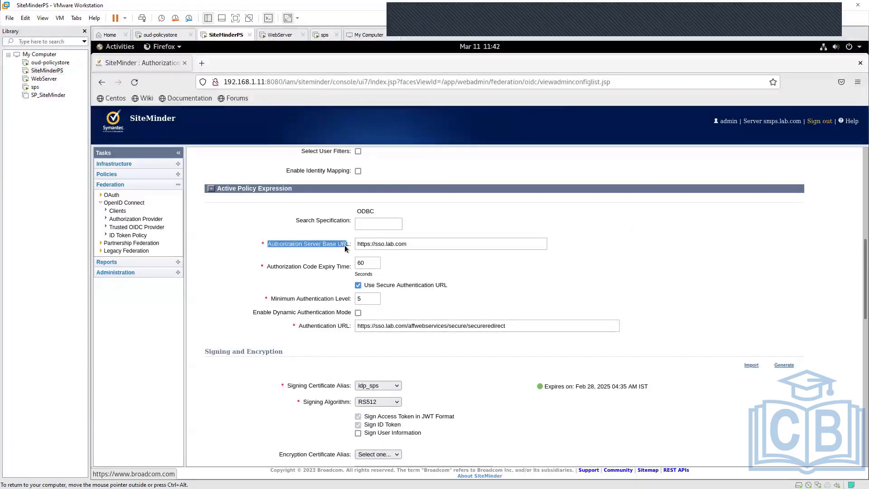
click(425, 265)
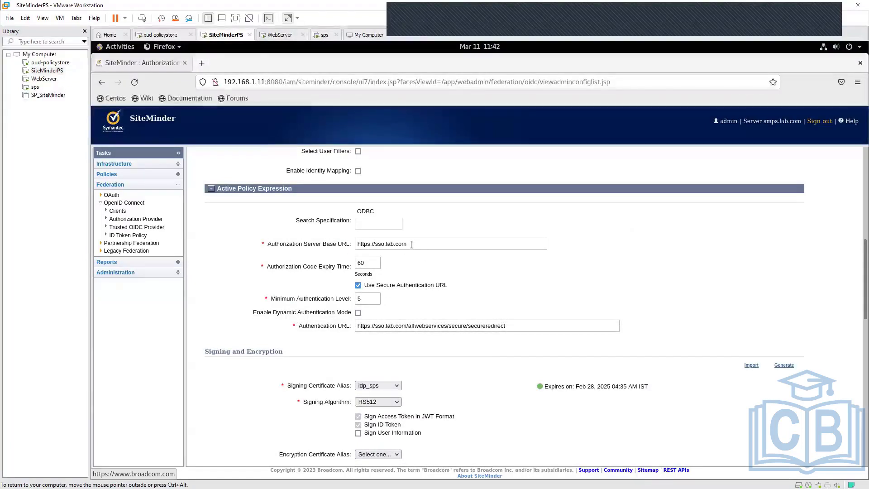
drag(412, 244, 355, 245)
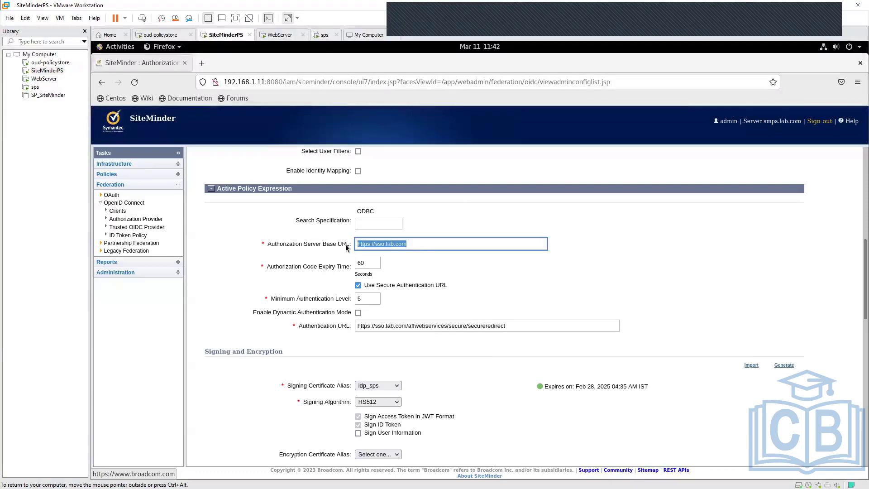
click(497, 296)
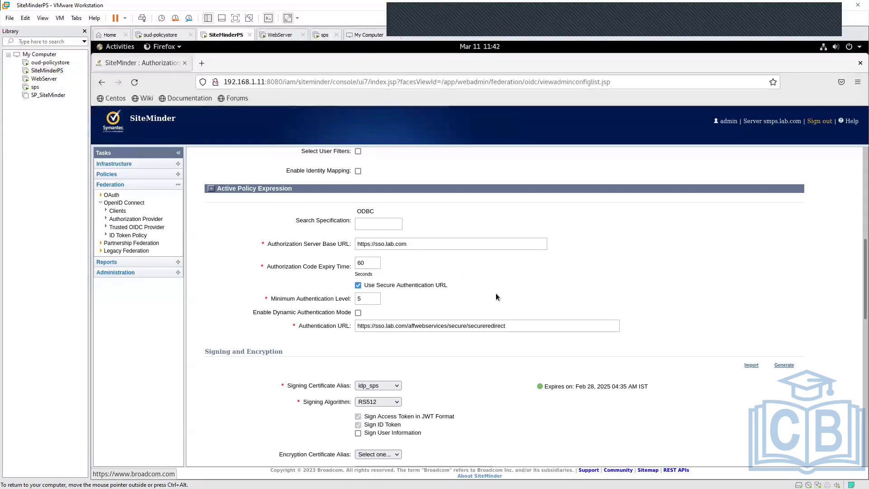
scroll(495, 292, down, 2)
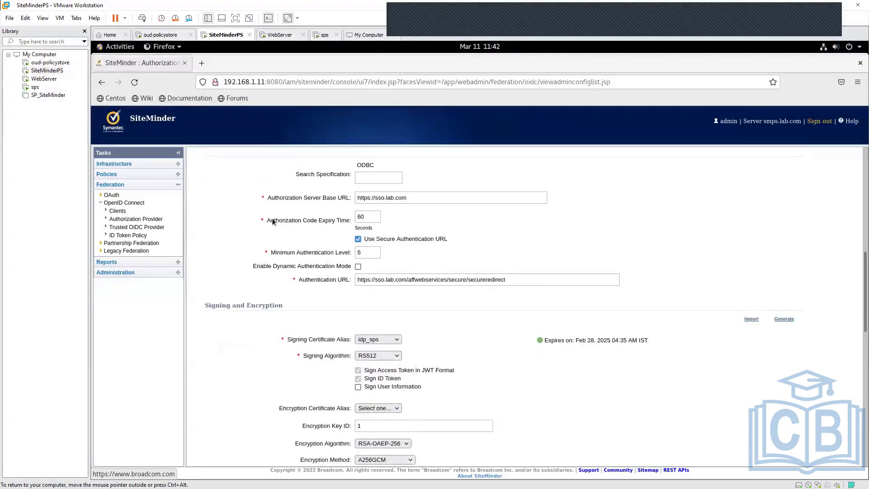
drag(271, 220, 349, 223)
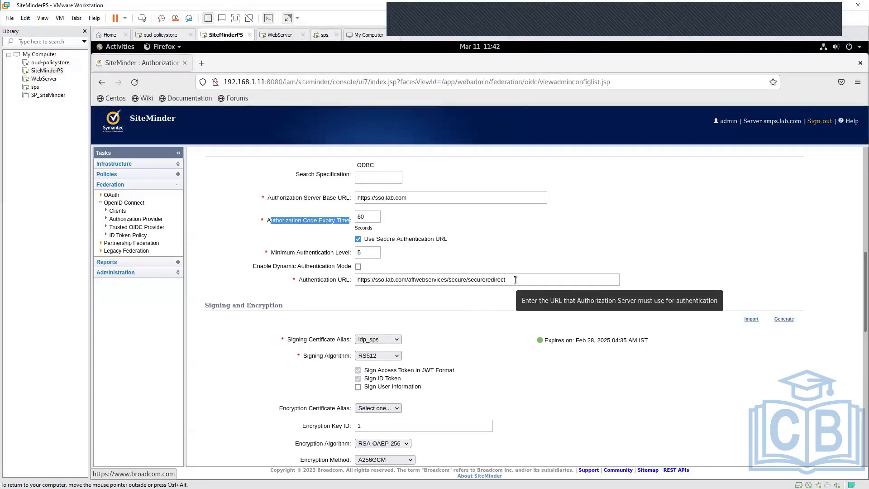
drag(515, 279, 353, 278)
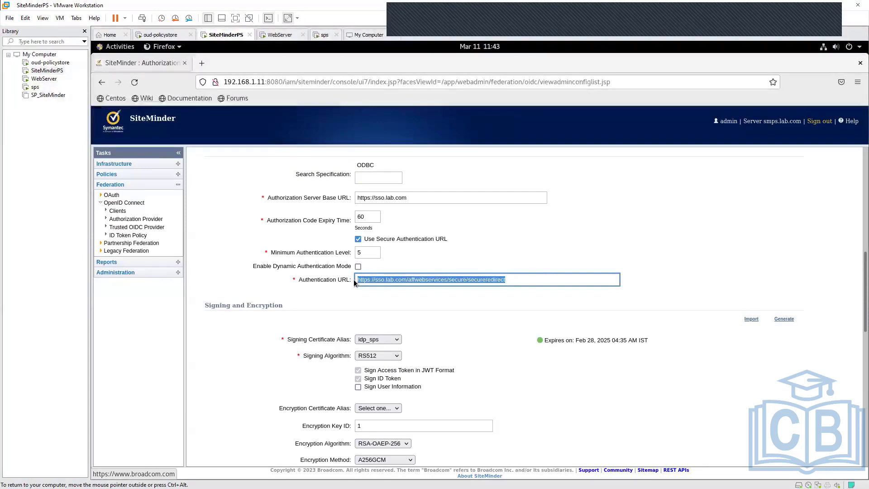
- Recheck the full Authentication URL that the sm_oidc provider uses for secure authentication
click(483, 307)
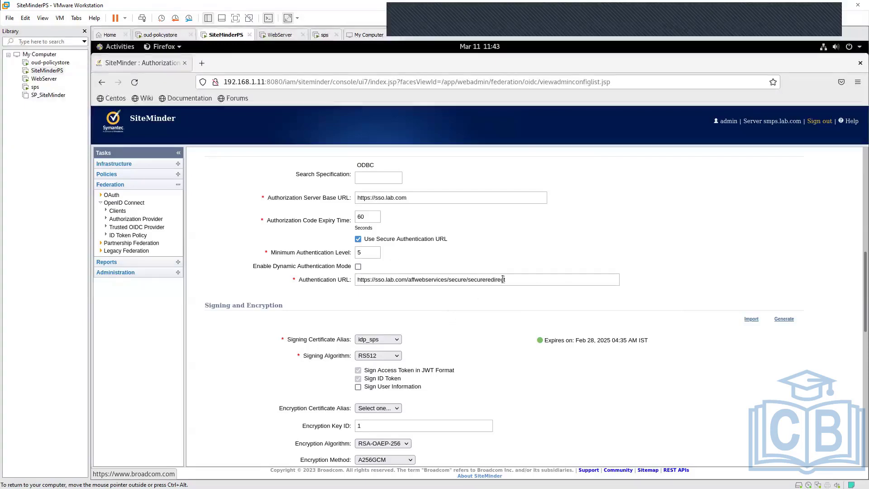
drag(515, 279, 373, 280)
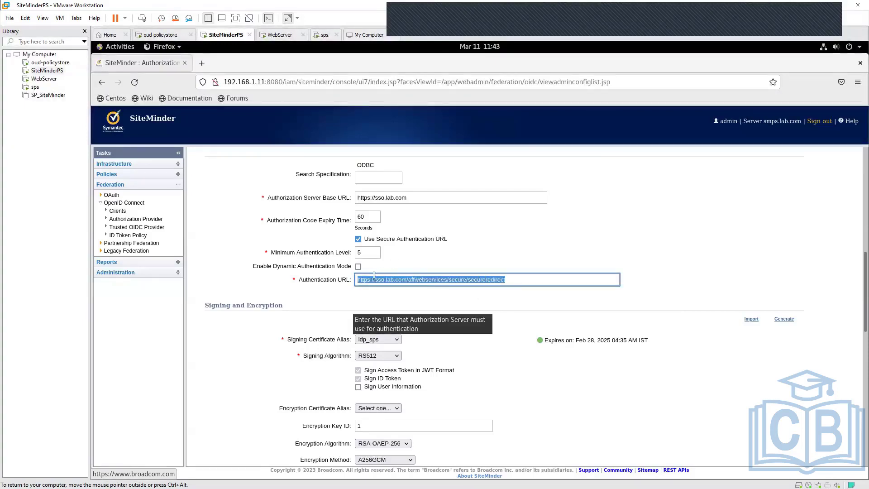
click(496, 307)
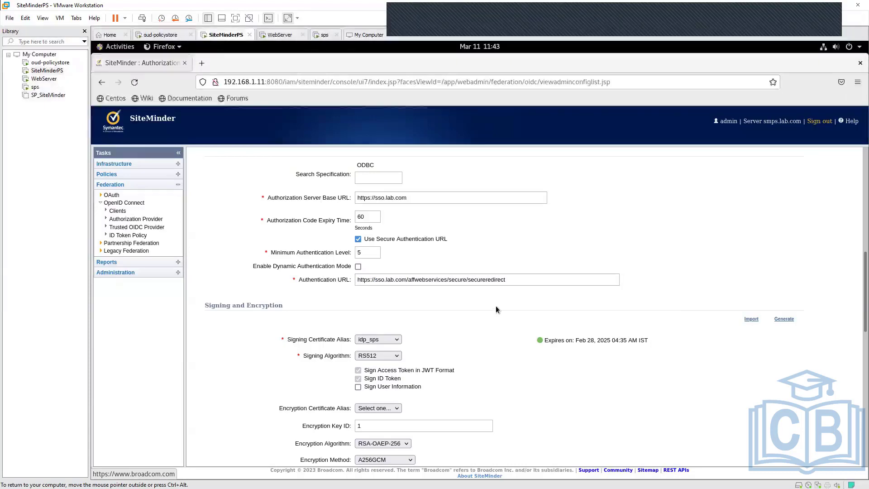
- Examine the Signing and Encryption section, including the Signing Certificate Alias and the Sign Access Token in JWT Format option
scroll(496, 307, down, 4)
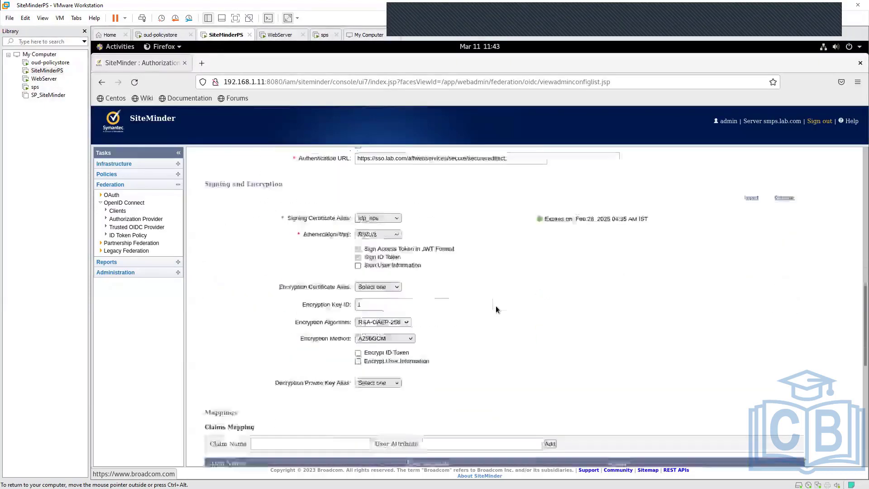
scroll(496, 305, up, 2)
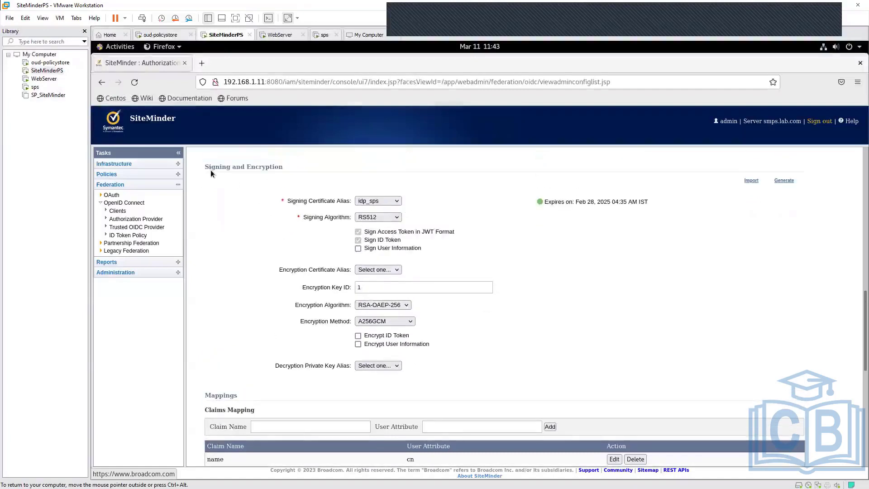
drag(209, 169, 294, 168)
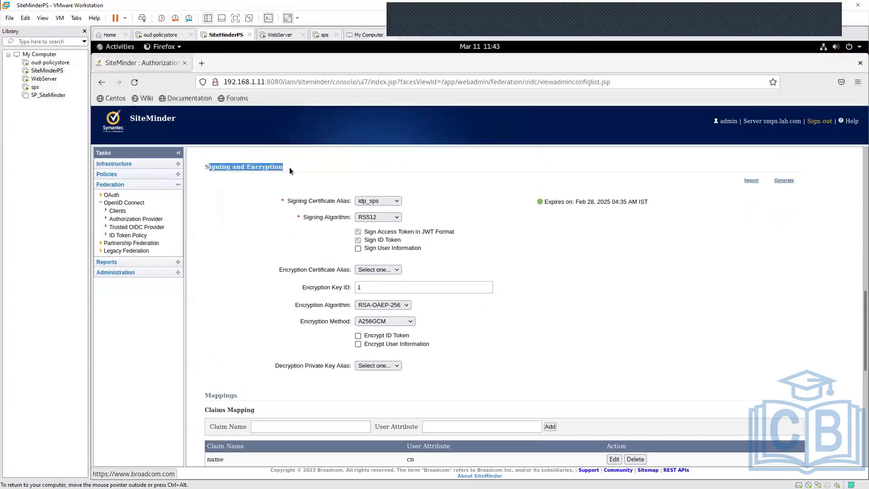
click(457, 234)
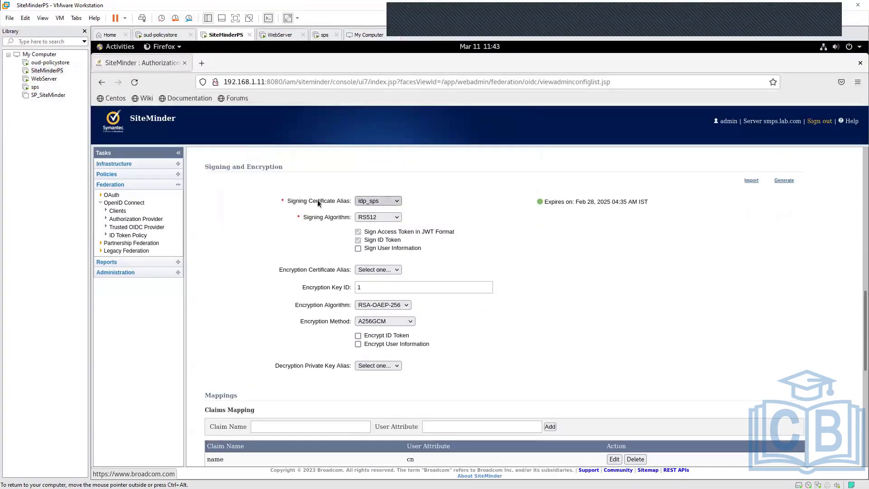
drag(286, 201, 348, 202)
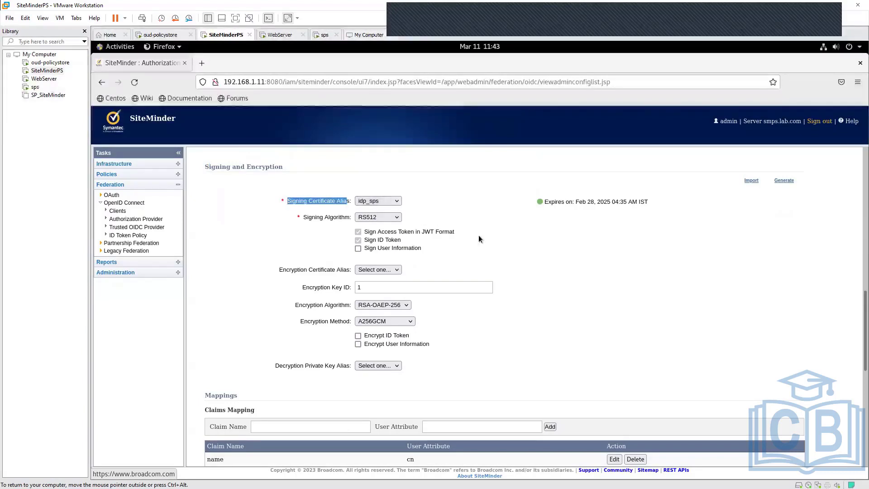
click(400, 205)
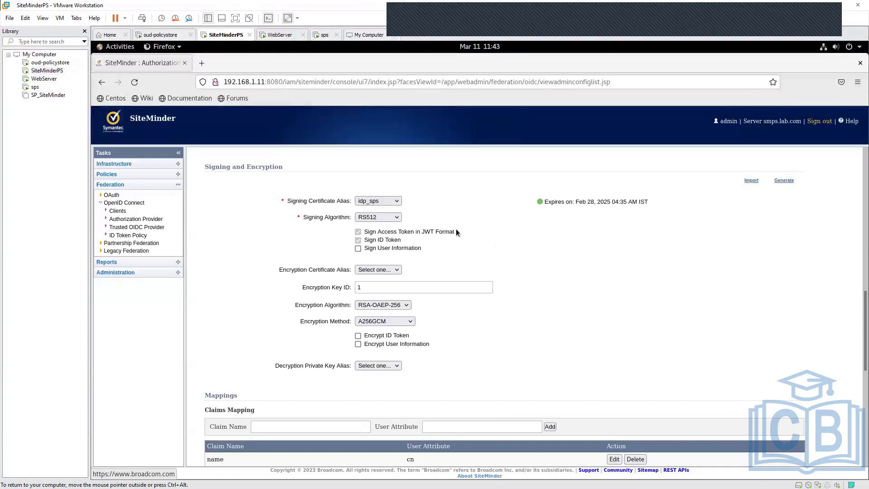
drag(455, 229, 365, 231)
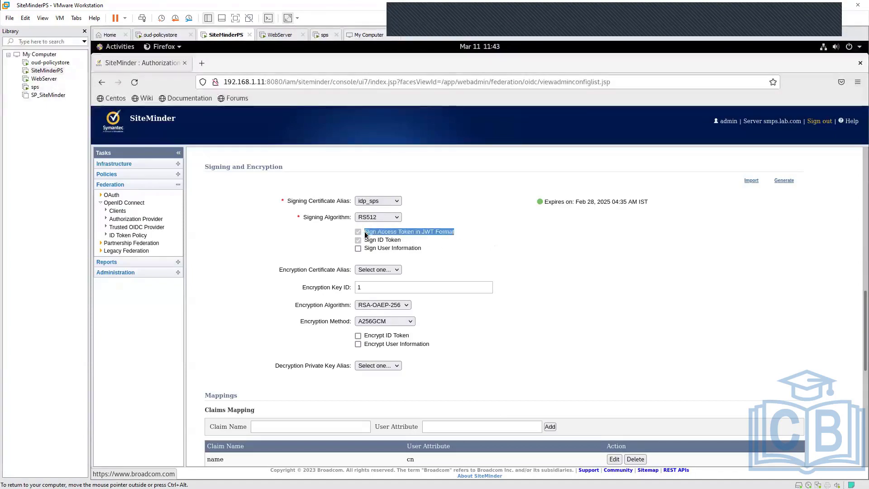
click(388, 255)
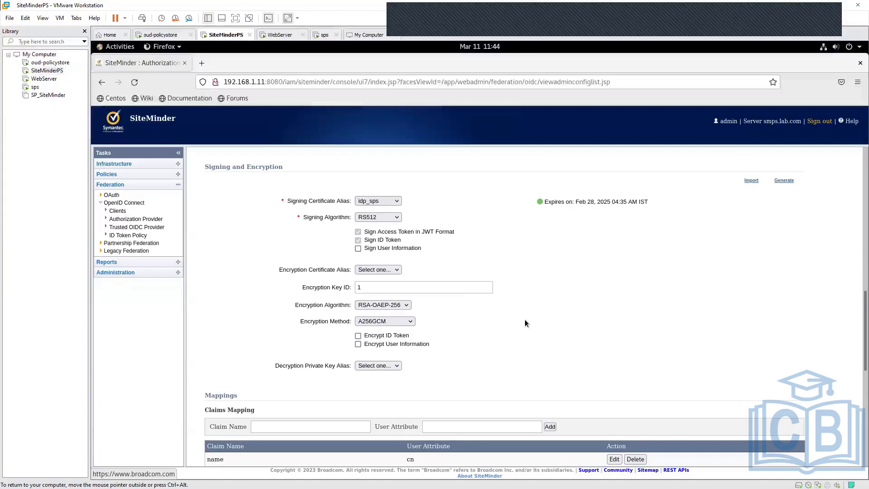
- Examine the Claims Mapping table and the user attribute mapped to the name claim
scroll(526, 322, down, 5)
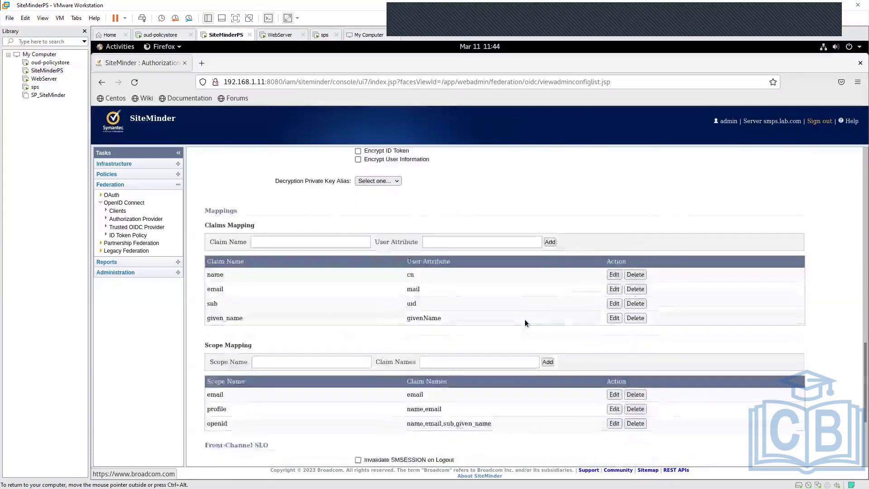
scroll(525, 319, down, 1)
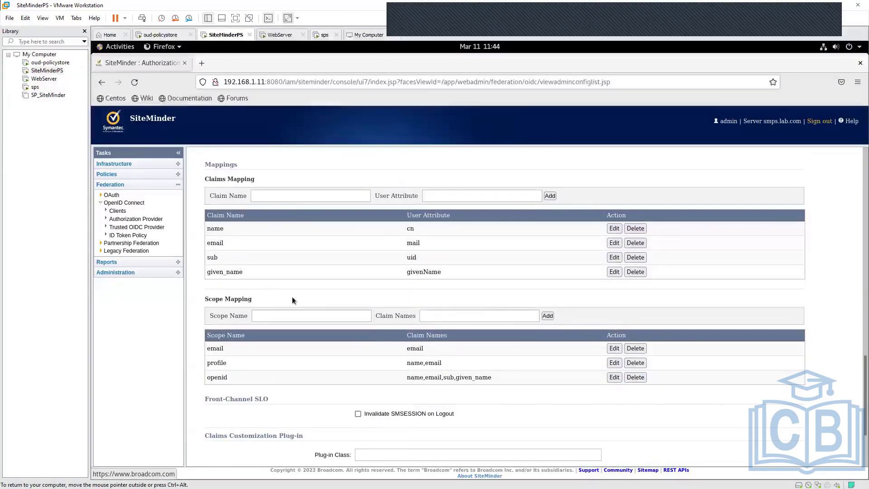
drag(257, 178, 205, 179)
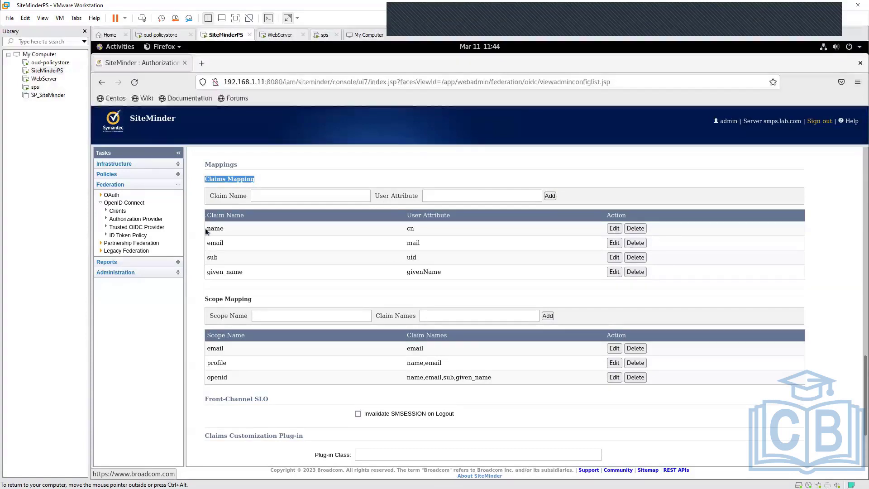
click(195, 292)
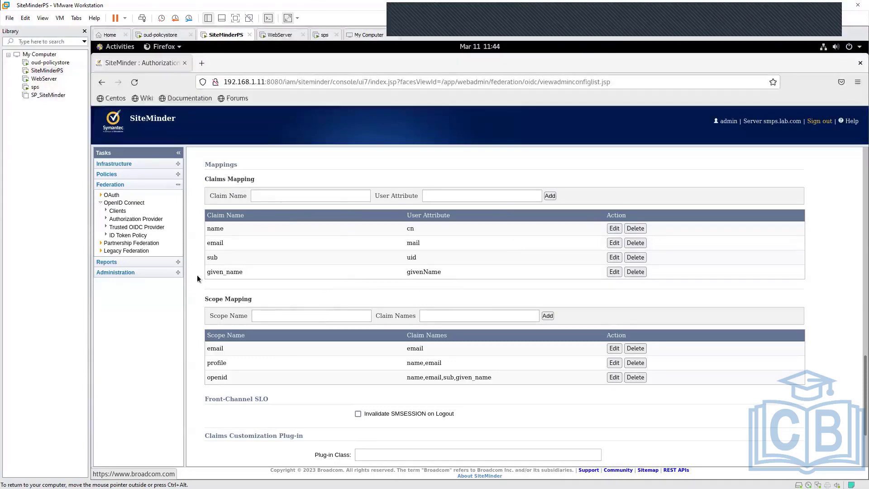
double_click(215, 230)
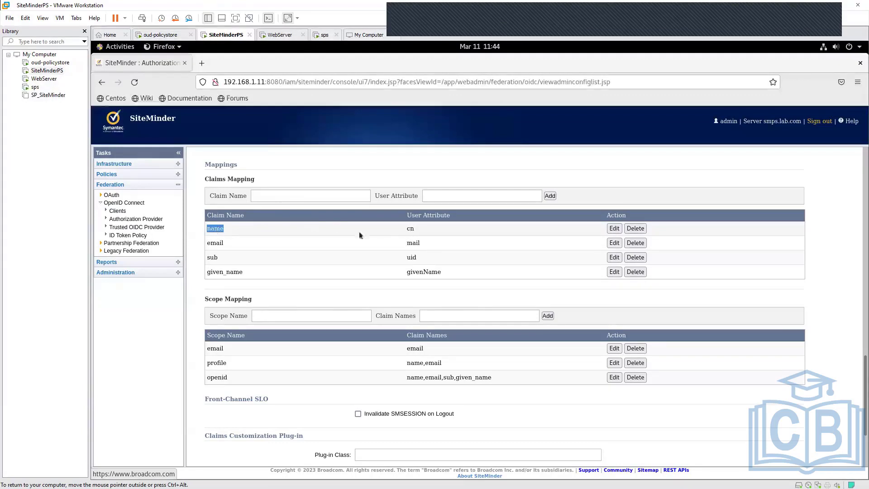
double_click(410, 228)
double_click(216, 228)
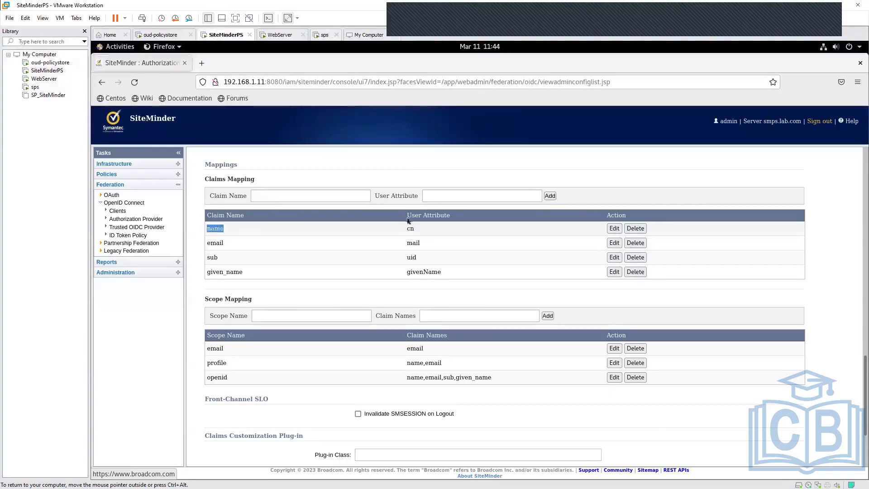
double_click(411, 228)
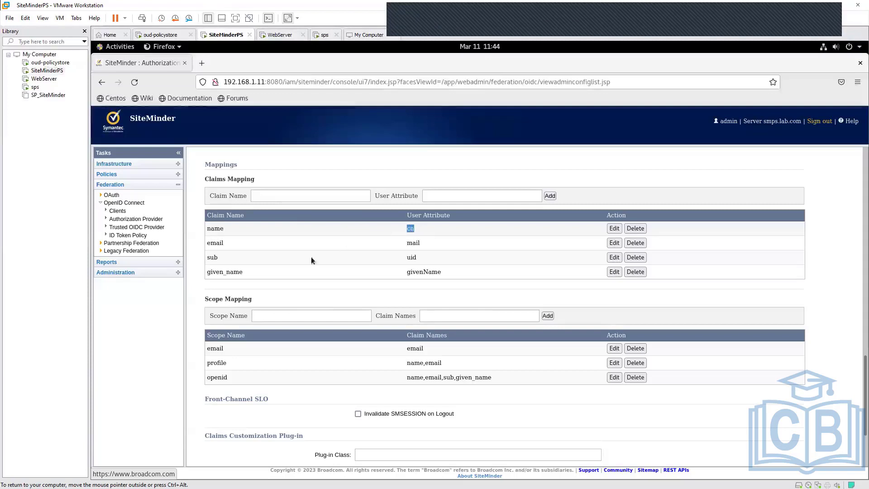
- Examine the user attributes mapped to the email, sub and given_name claims
double_click(213, 242)
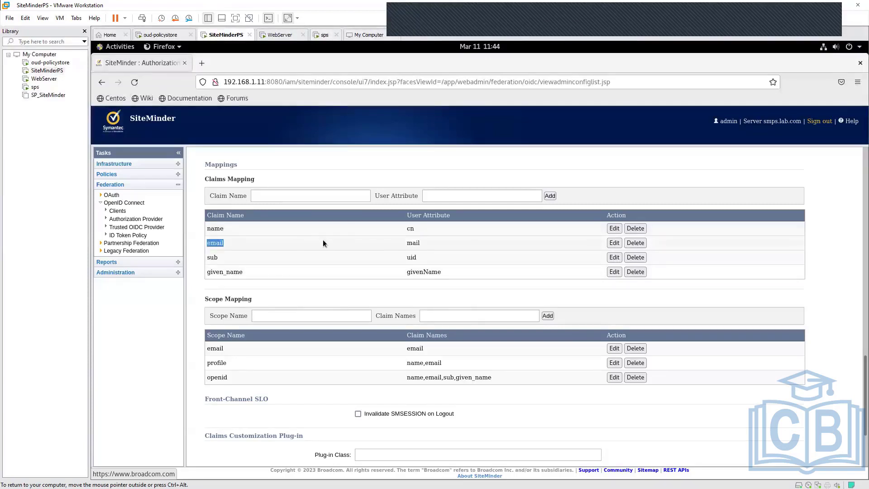
double_click(413, 243)
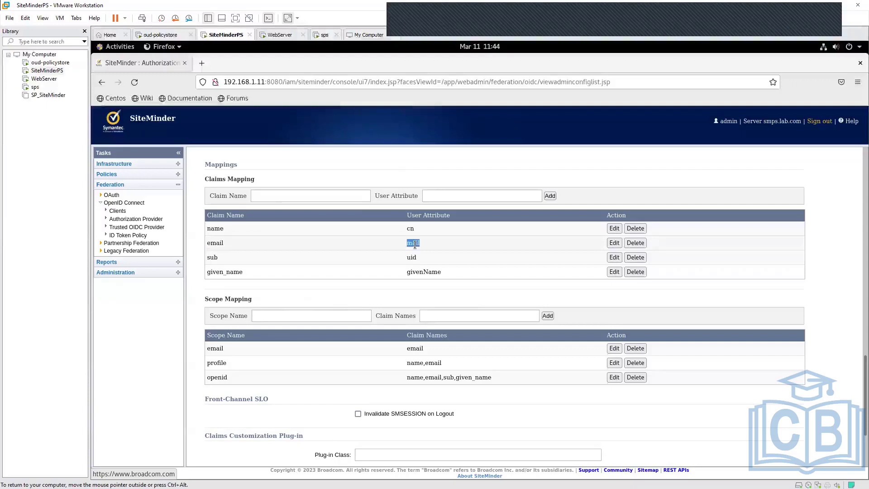
double_click(212, 257)
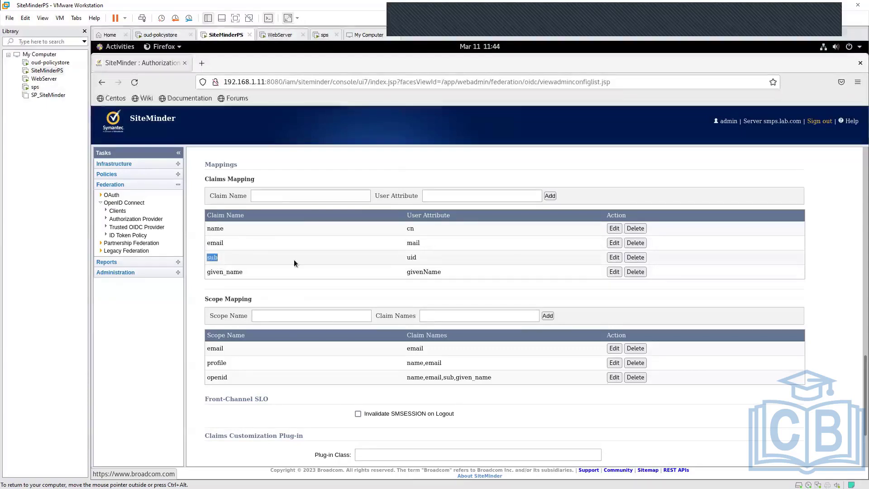
double_click(417, 257)
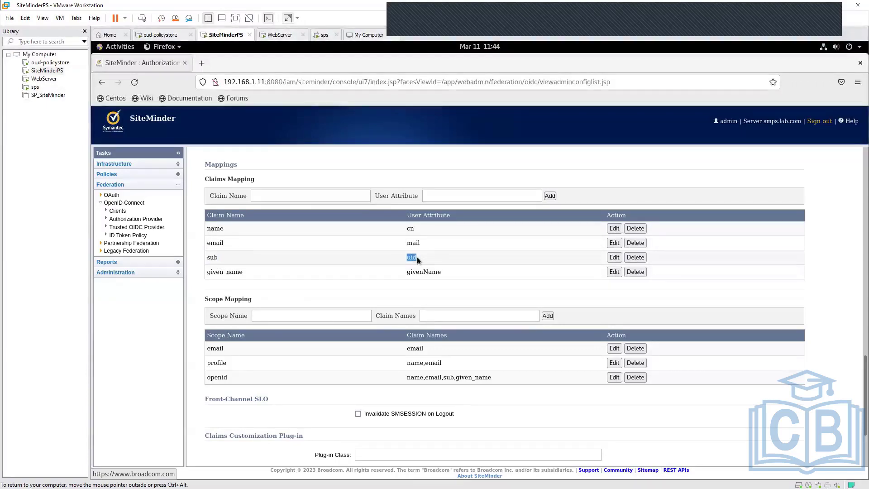
double_click(231, 271)
click(435, 272)
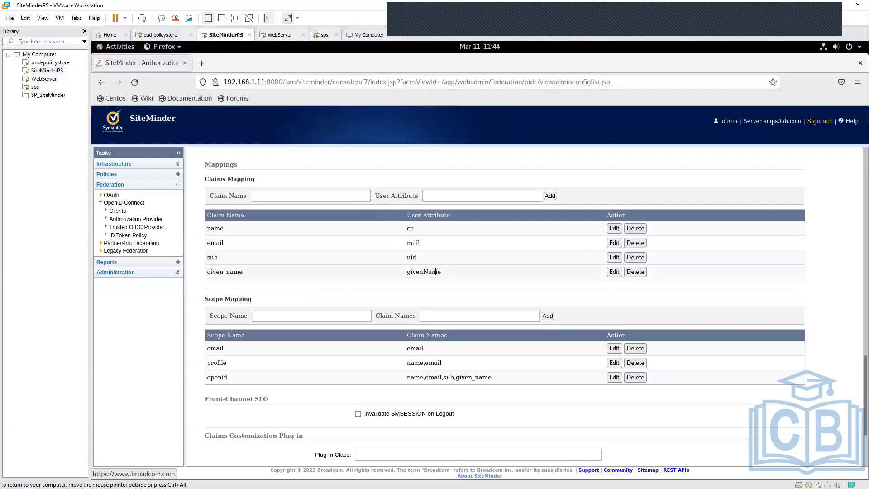
double_click(436, 272)
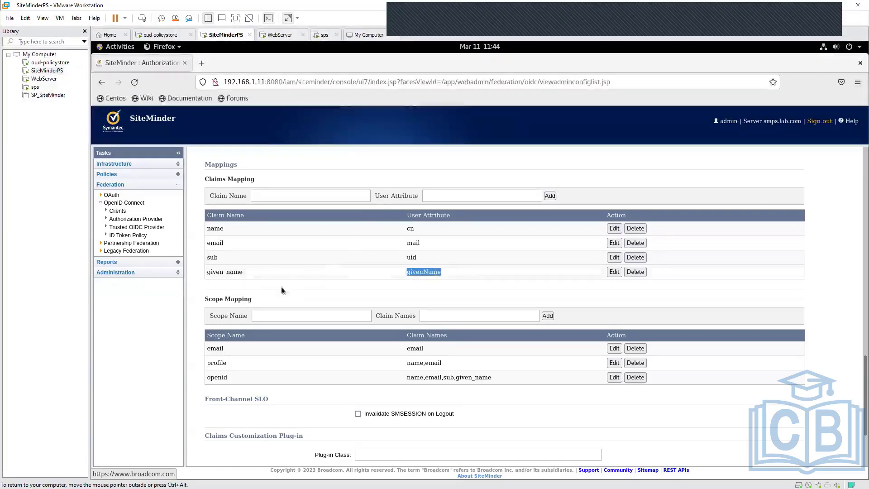
click(462, 295)
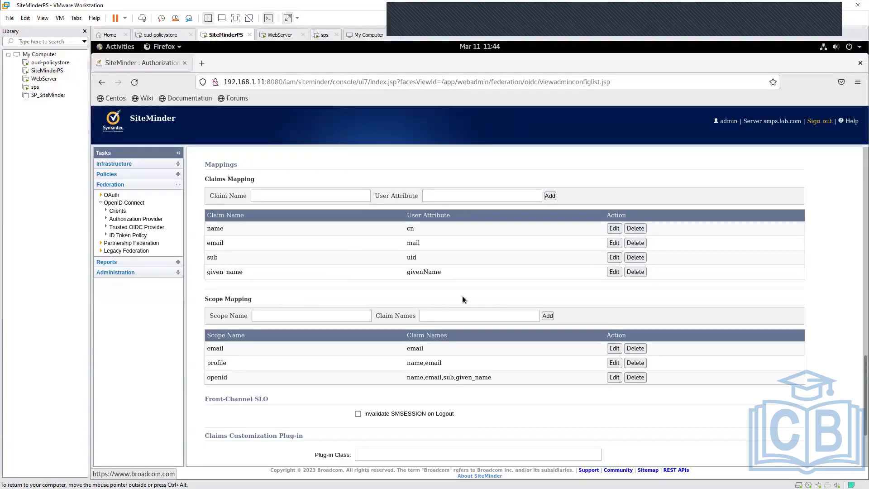
- Examine the Scope Mapping table and the claim name assigned to the email scope
scroll(463, 295, down, 3)
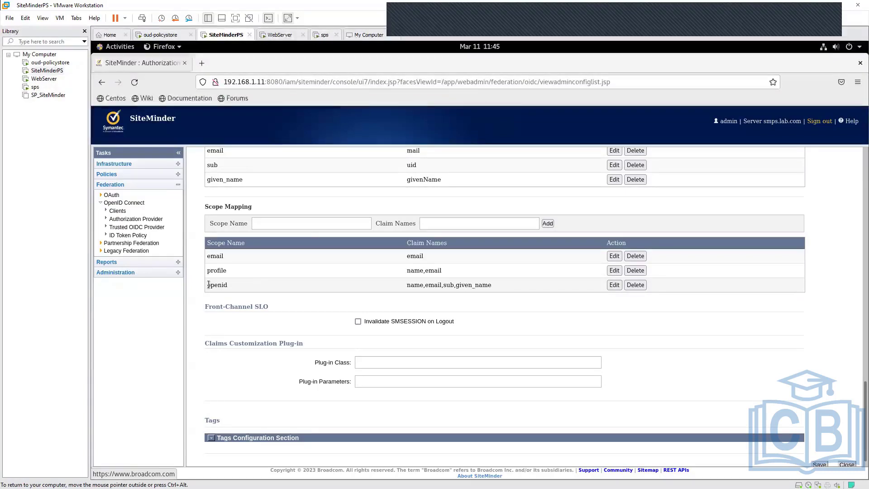
double_click(217, 257)
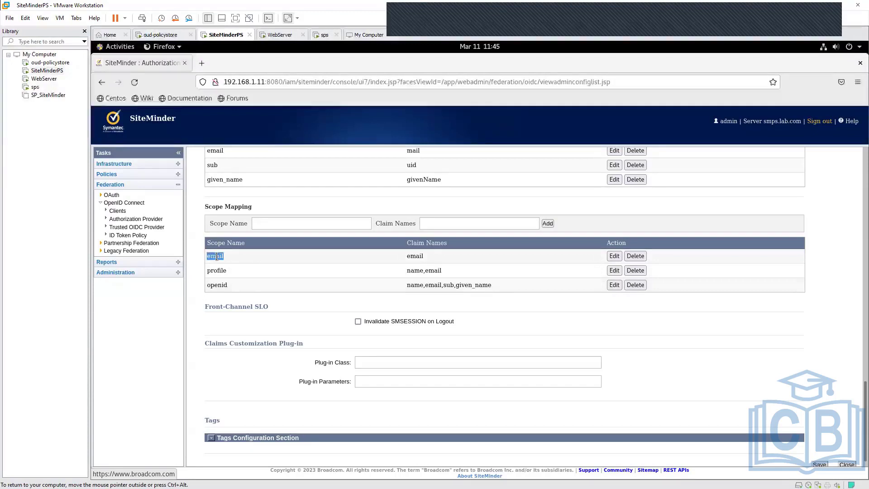
click(417, 256)
double_click(417, 256)
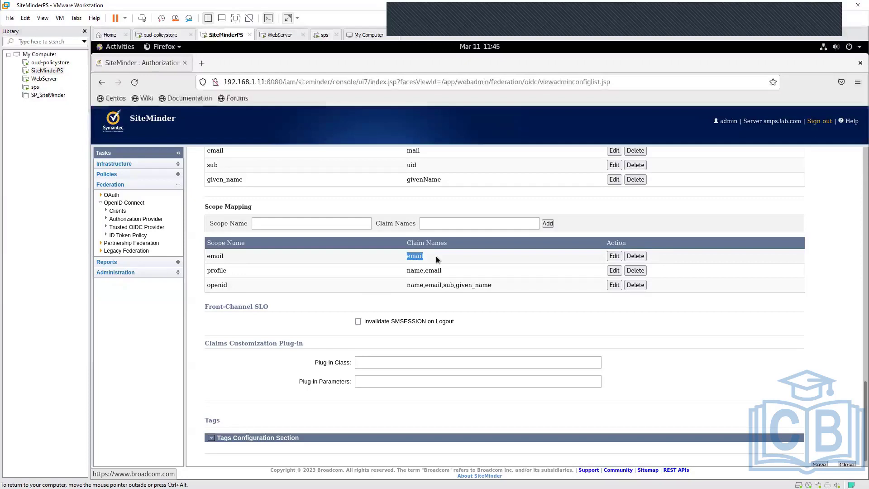
click(435, 256)
drag(221, 270, 207, 270)
triple_click(209, 256)
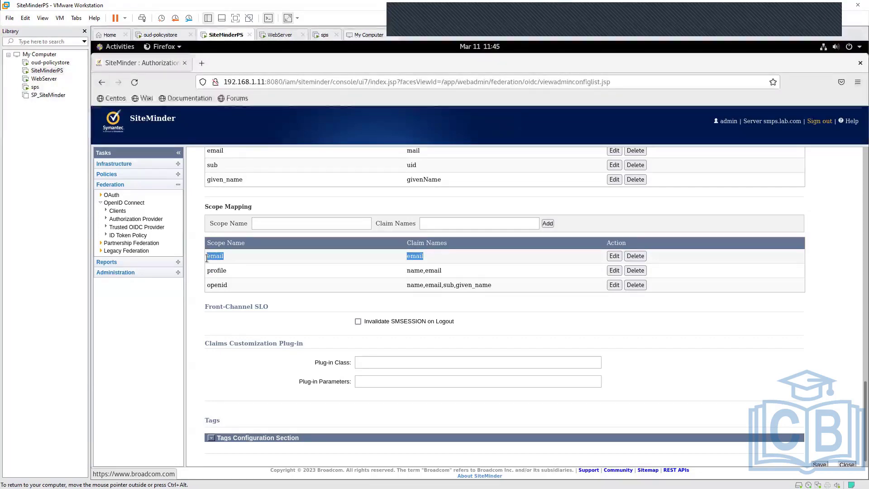
click(192, 300)
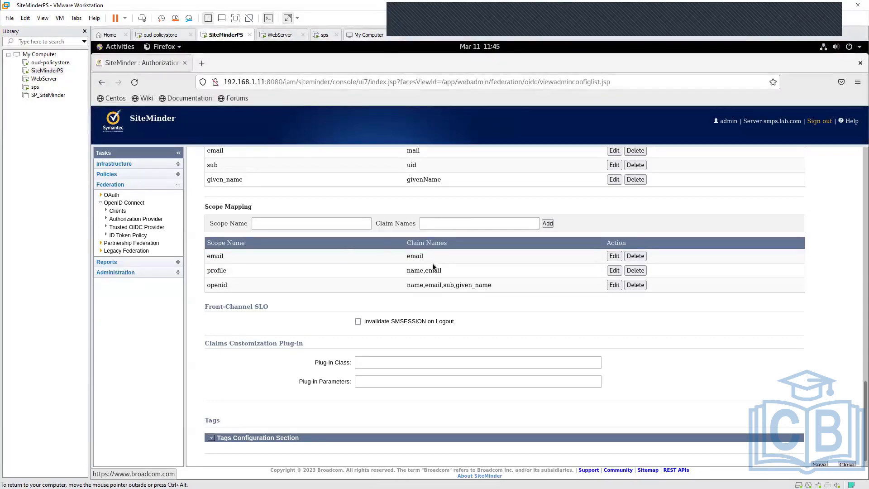
- Examine the claim names assigned to the profile scope in the Scope Mapping table
double_click(219, 270)
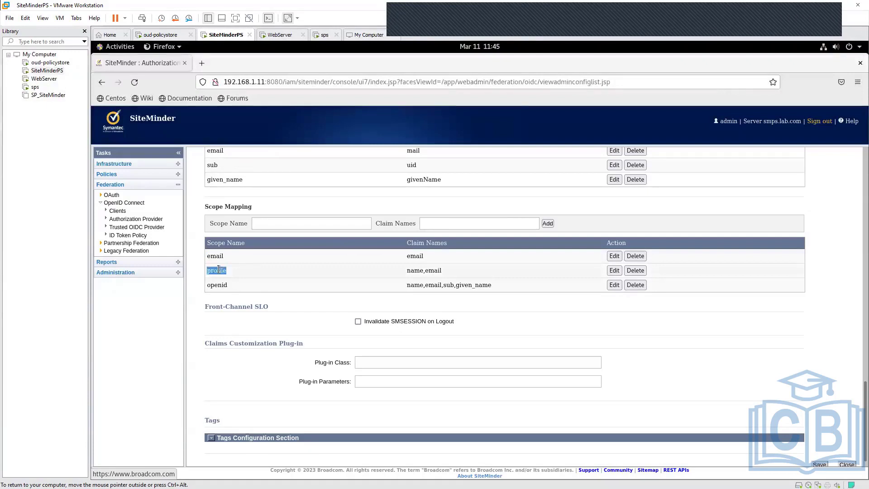
double_click(413, 270)
double_click(435, 271)
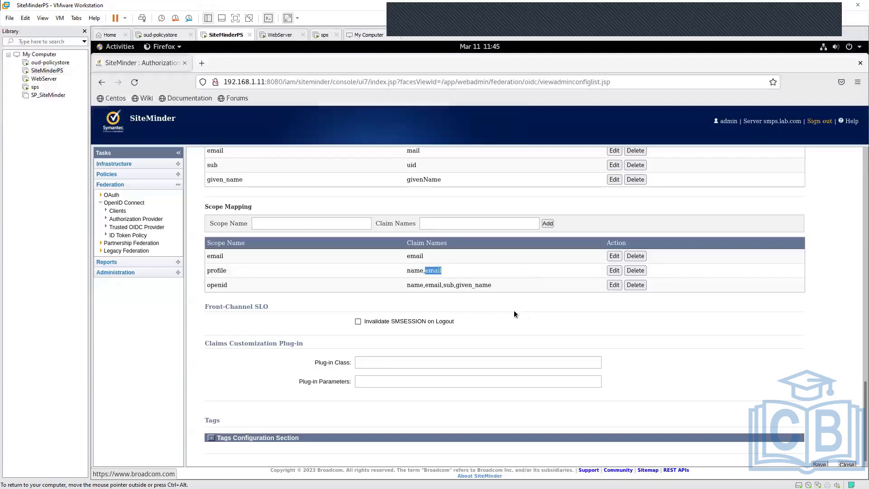
double_click(215, 271)
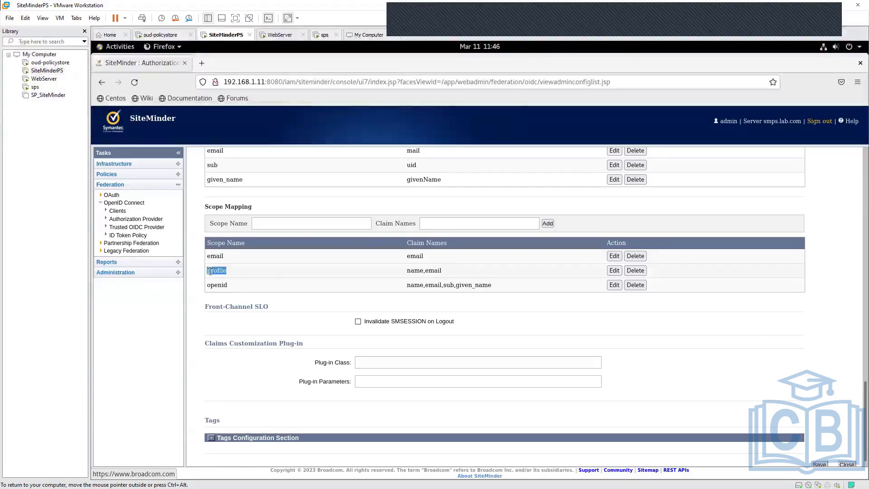
double_click(414, 272)
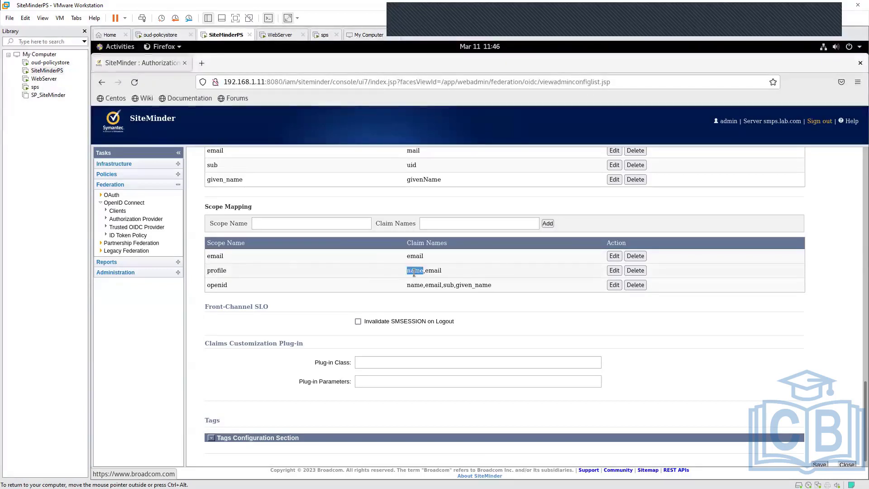
double_click(438, 273)
click(499, 303)
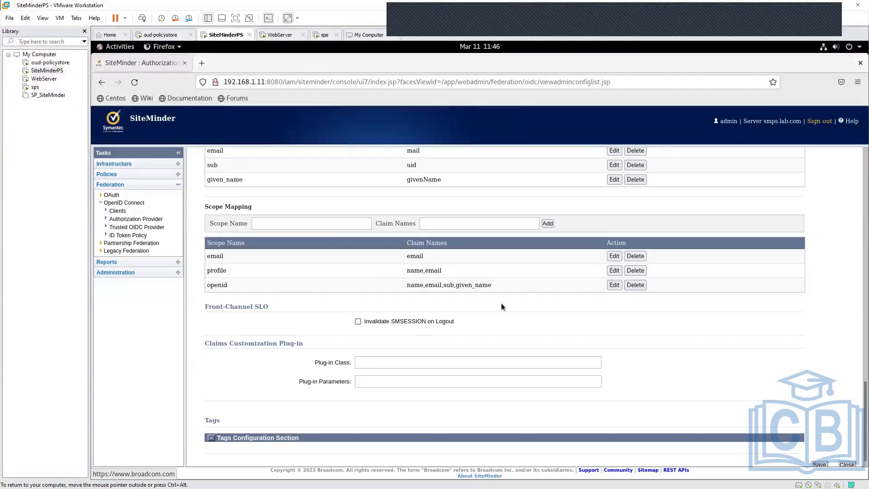
- Examine the claim names assigned to the openid scope in the Scope Mapping table
double_click(212, 285)
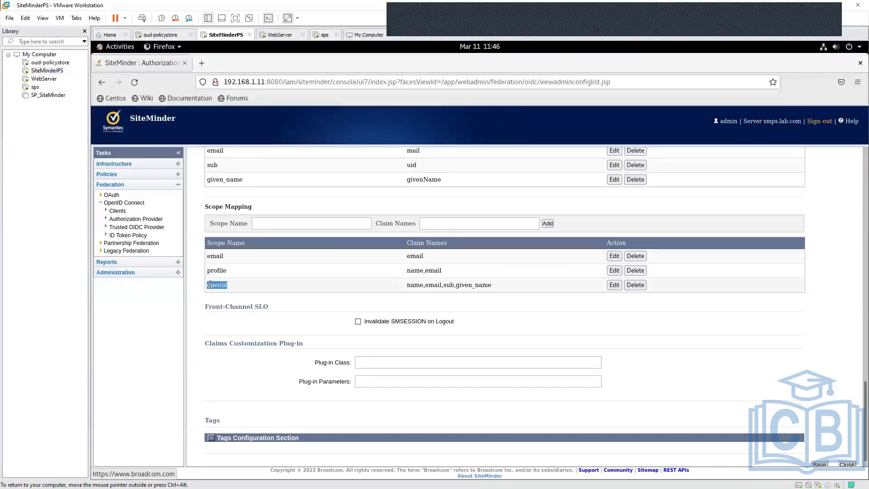
click(438, 300)
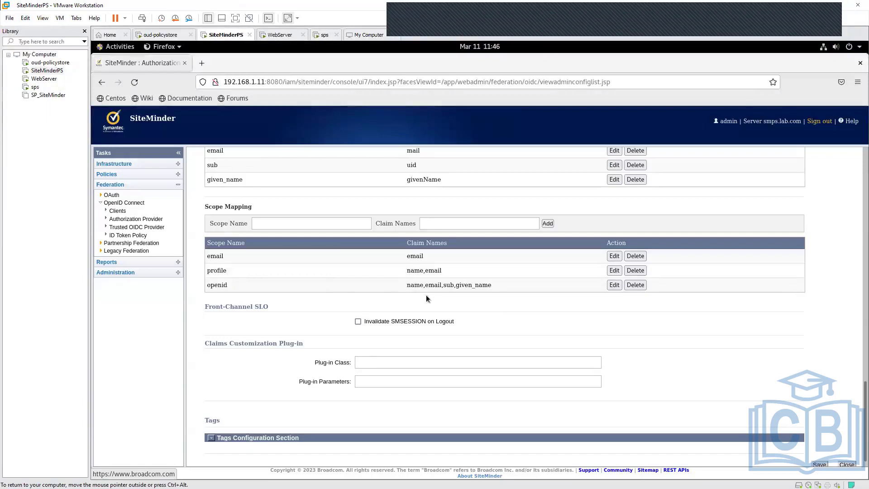
double_click(414, 285)
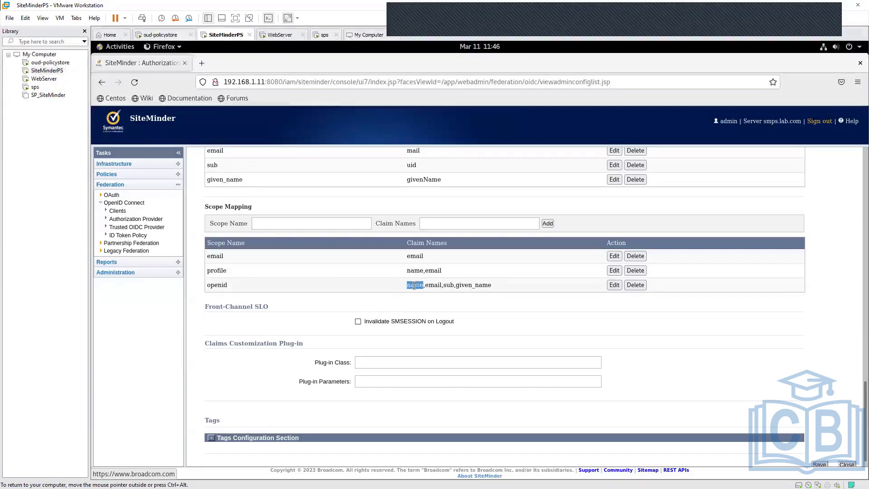
click(481, 284)
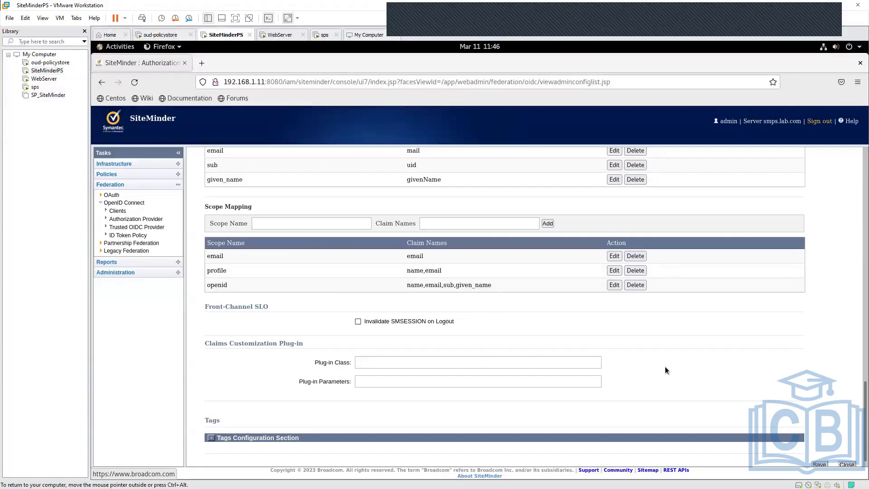
- Look over the authorization provider's signing, mapping and plug-in settings once more and close the provider without saving
scroll(665, 367, up, 5)
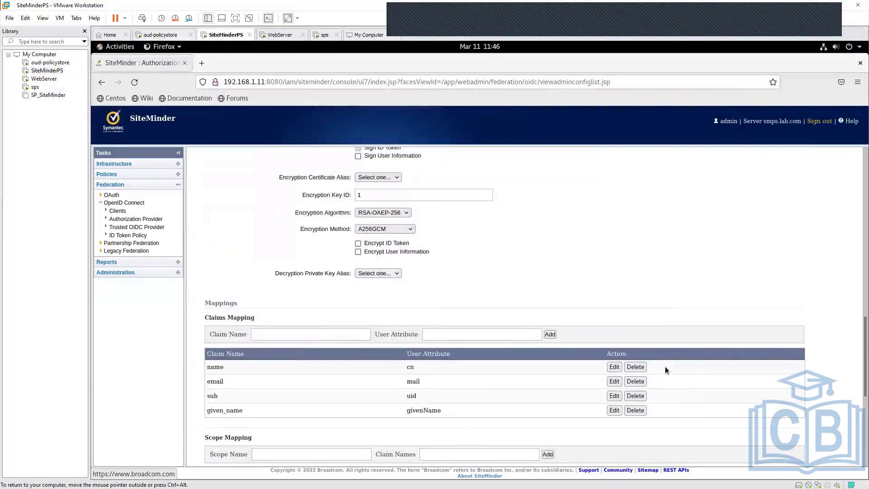
scroll(665, 368, down, 4)
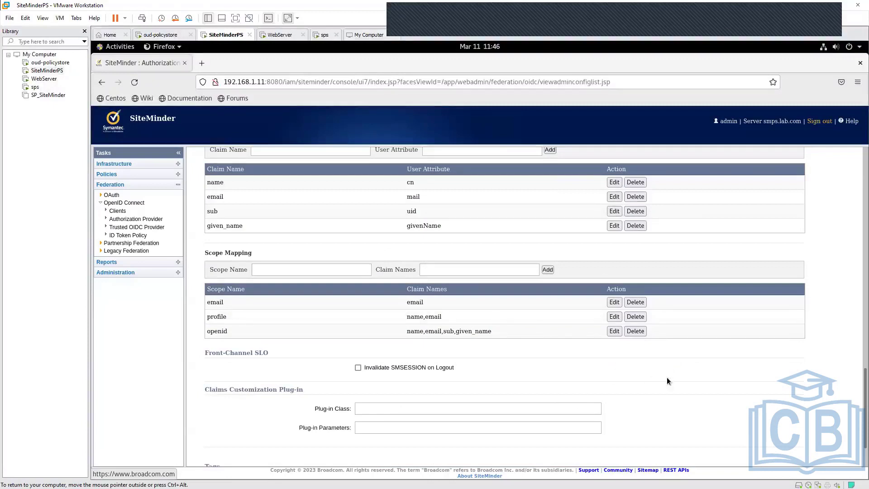
scroll(666, 376, down, 2)
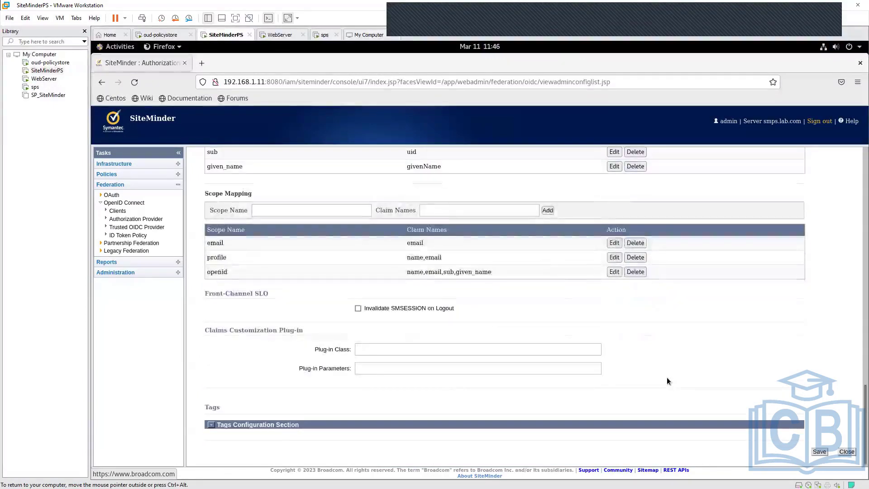
scroll(666, 376, up, 7)
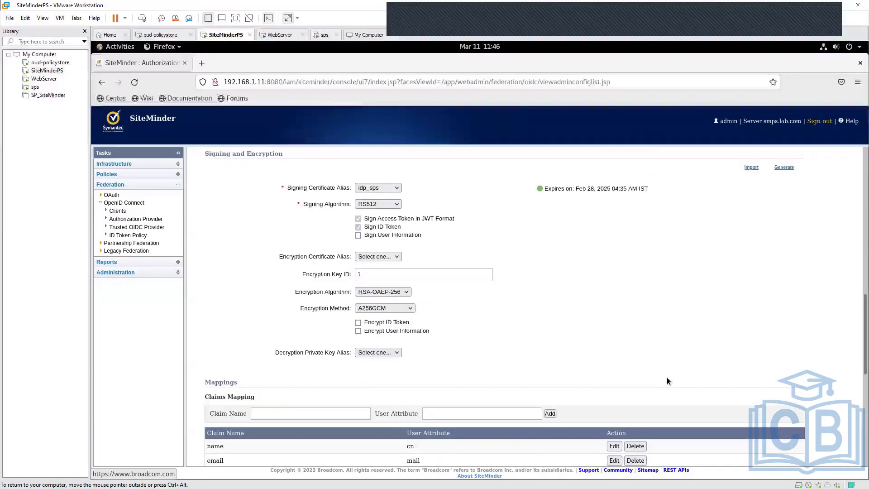
scroll(667, 377, up, 5)
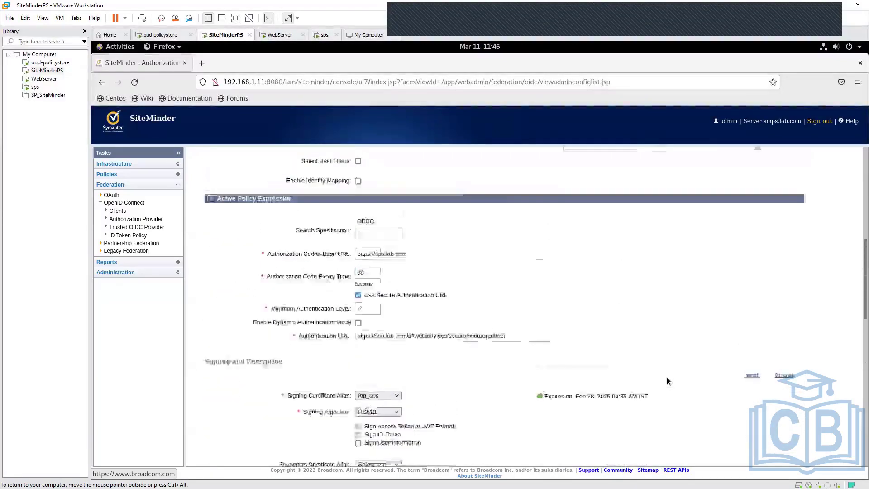
scroll(666, 376, up, 5)
scroll(666, 377, down, 15)
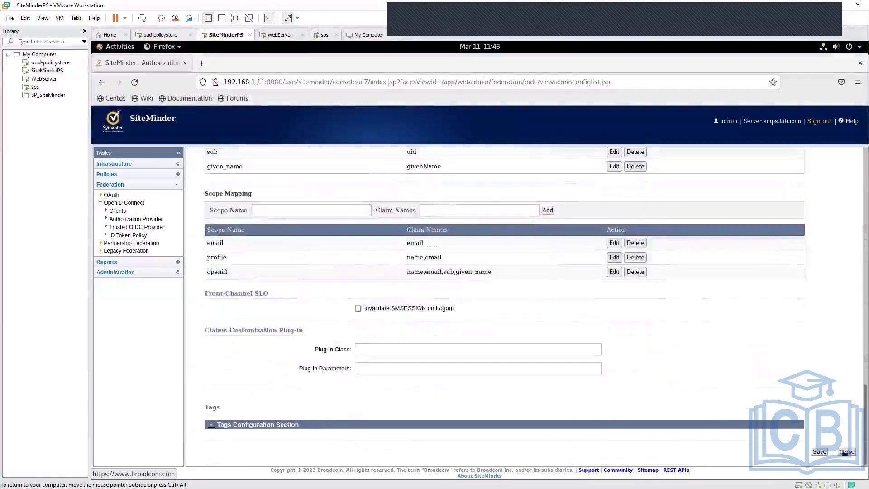
click(845, 452)
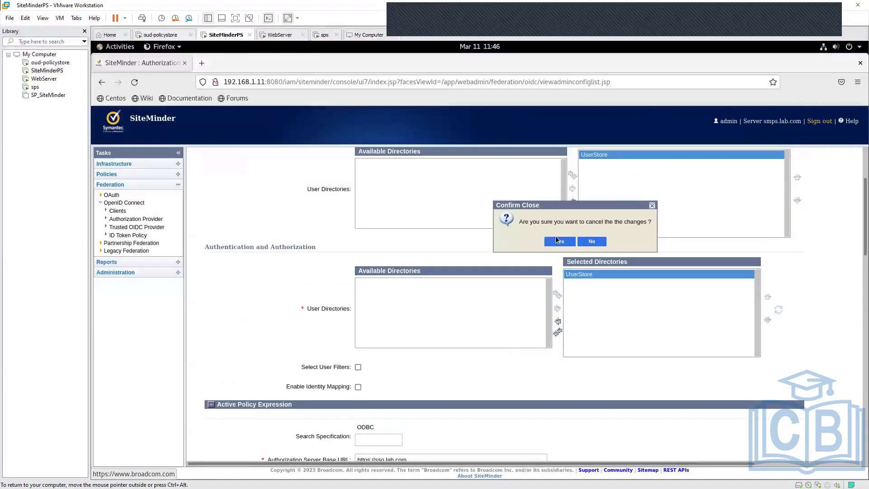
click(558, 241)
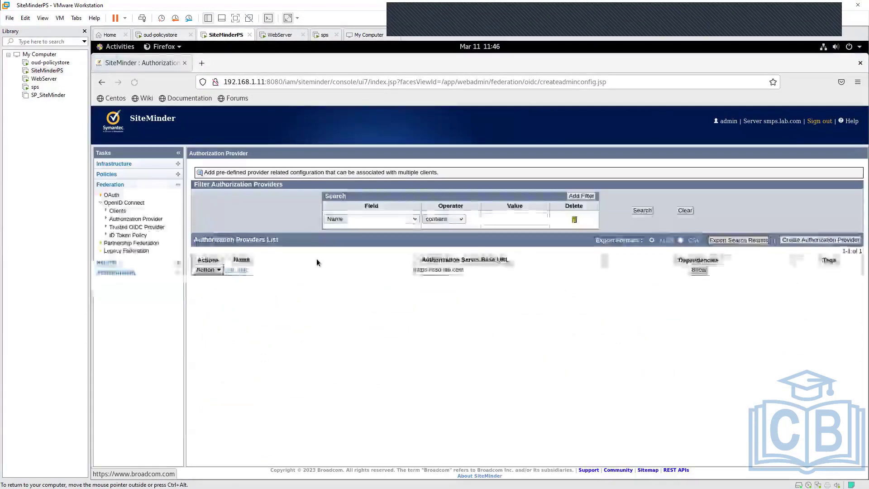
- Open the SPS OIDC Domain from the list of policy domains
click(120, 166)
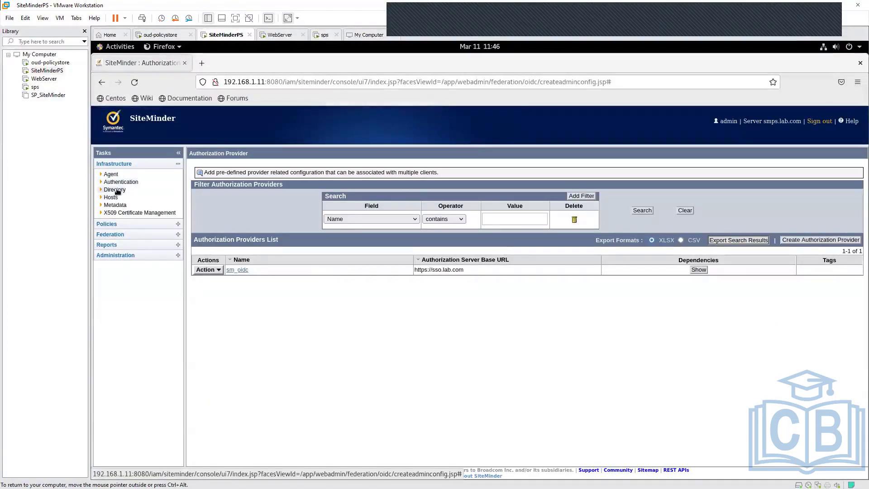
click(107, 224)
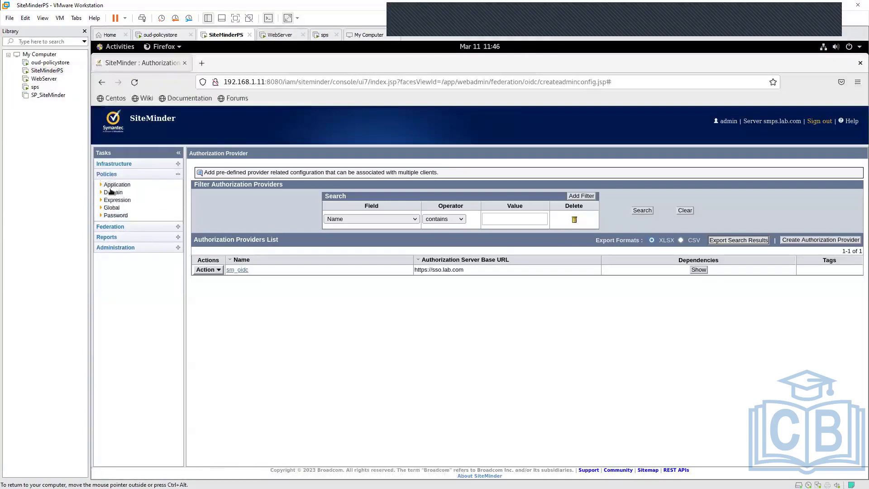
click(109, 195)
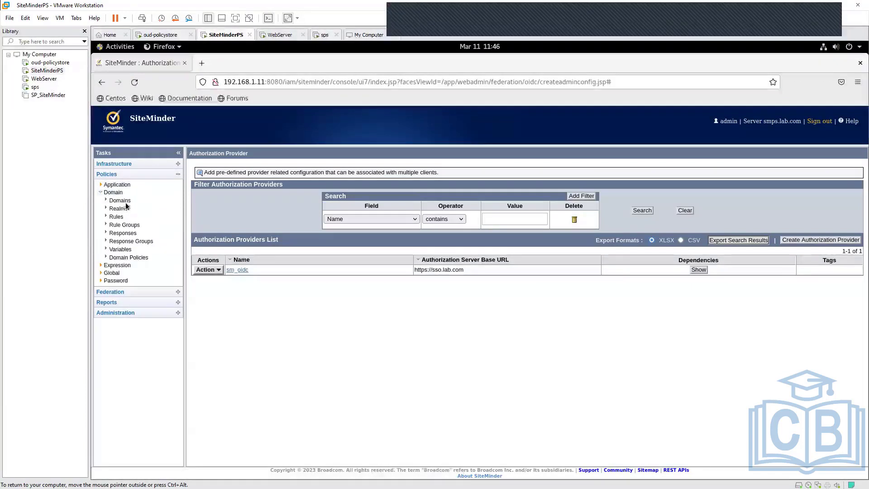
click(126, 203)
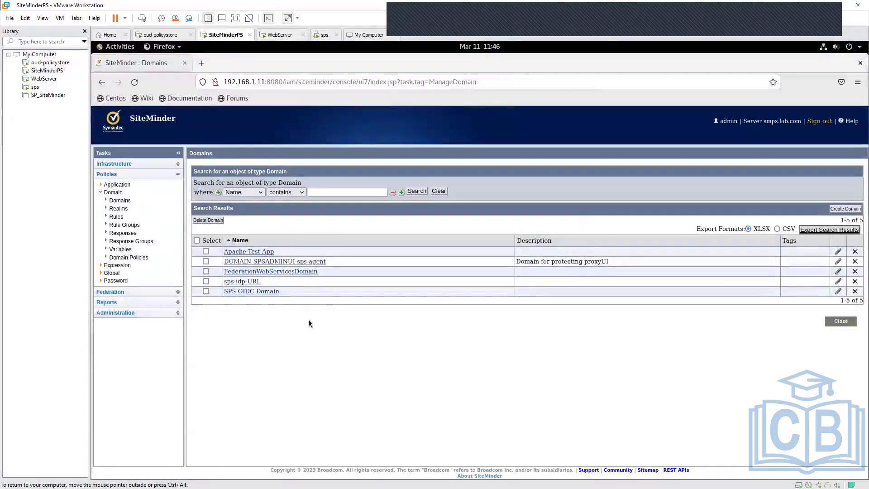
click(265, 294)
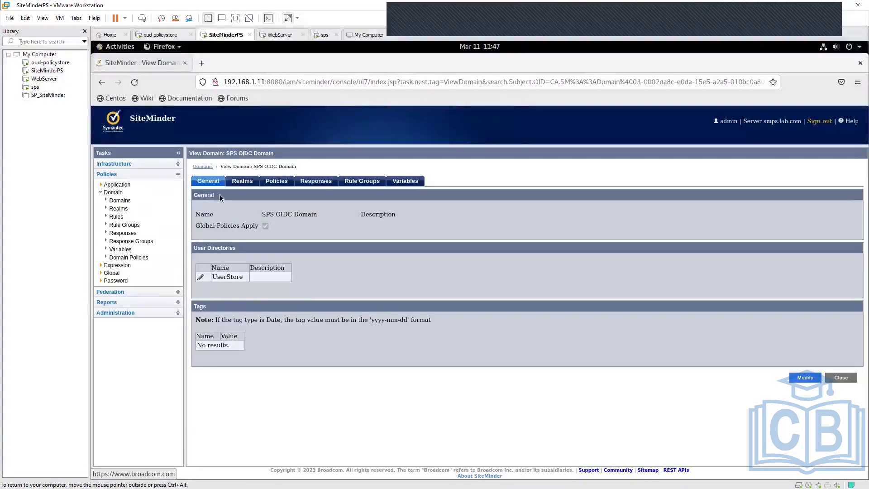
- View the realms of the SPS OIDC Domain and examine the realm protecting affwebservices/secure/secureredirect
click(238, 182)
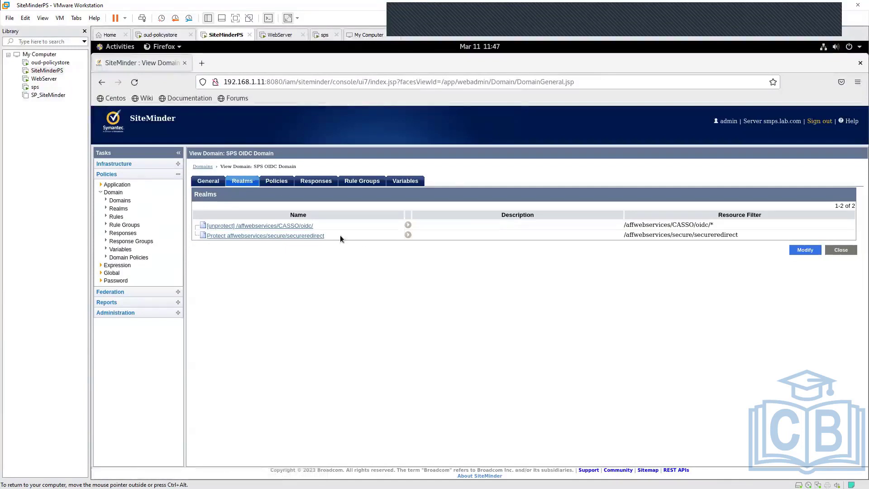
drag(340, 235, 224, 236)
click(286, 273)
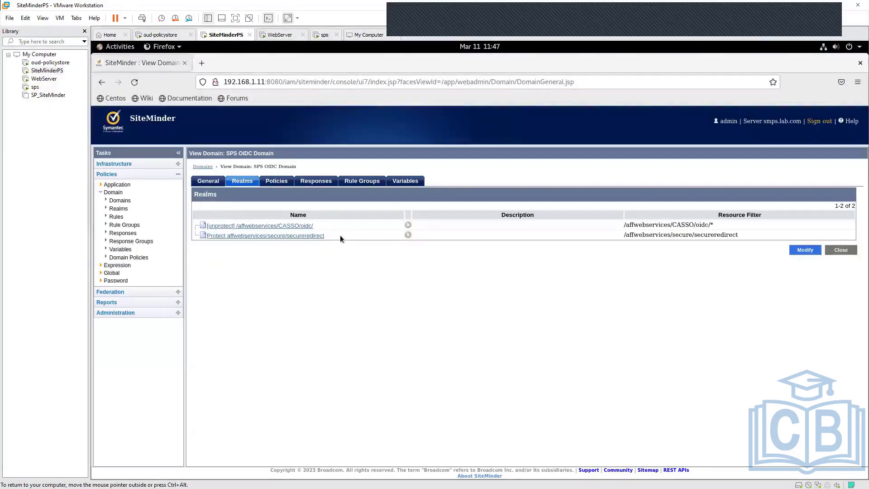
drag(340, 235, 235, 243)
click(235, 243)
- Open the details of the Protect affwebservices/secure/secureredirect realm and examine its rule actions and authentication scheme
click(408, 234)
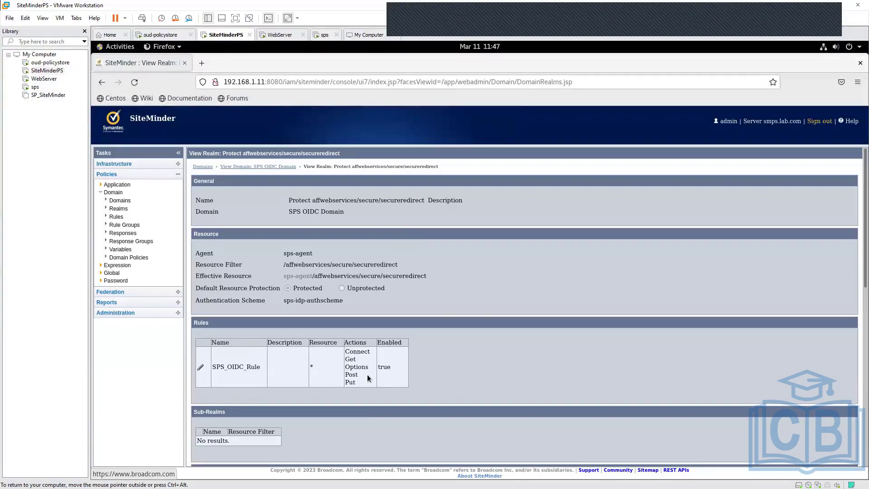
double_click(358, 354)
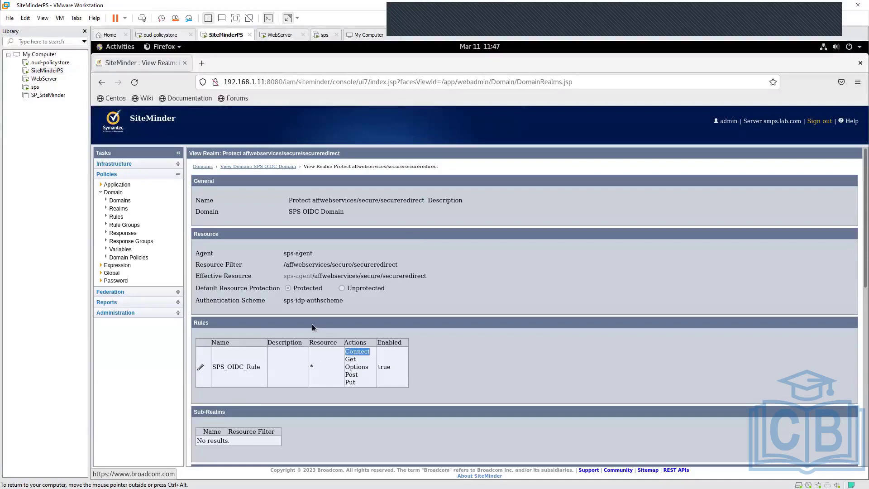
drag(341, 303, 281, 297)
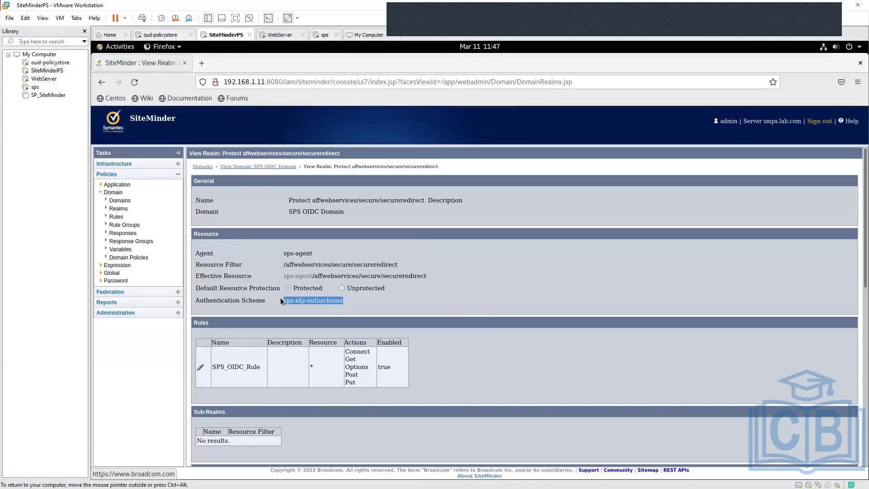
click(350, 305)
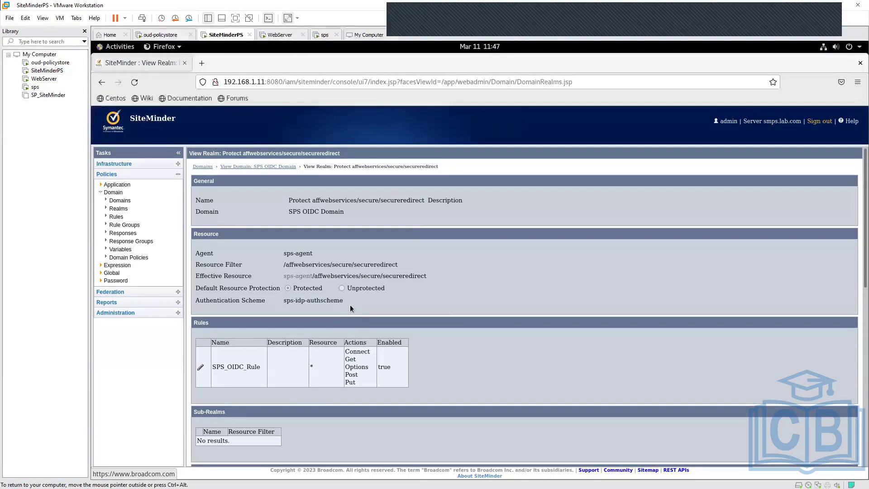
- Examine the resource filter of the [unprotect] /affwebservices/CASSO/oidc/ realm and return to the domain's realm list
click(265, 167)
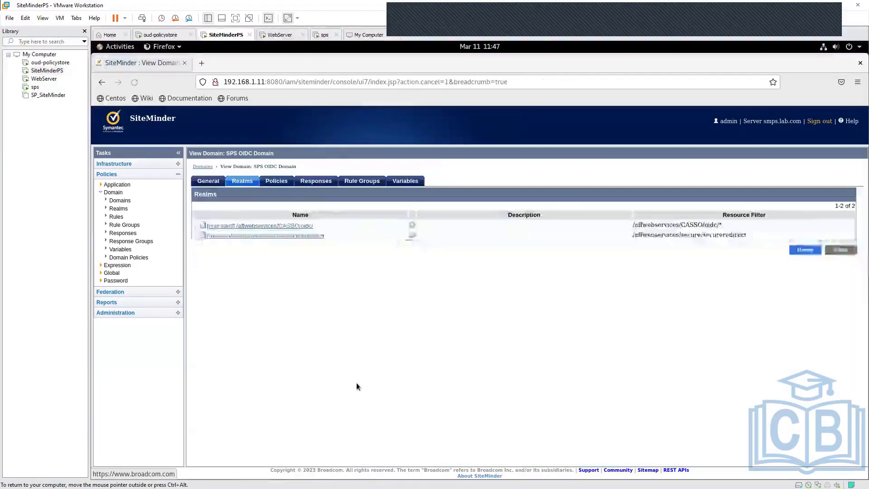
click(412, 225)
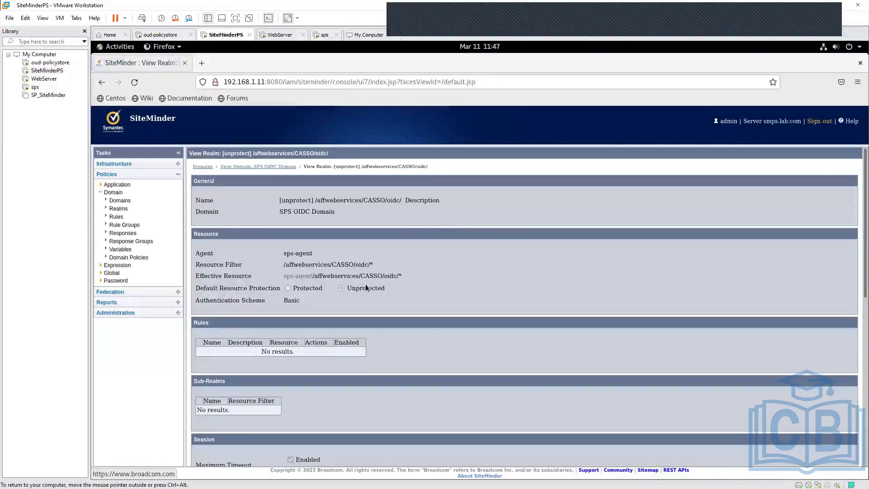
drag(286, 264, 374, 263)
click(425, 333)
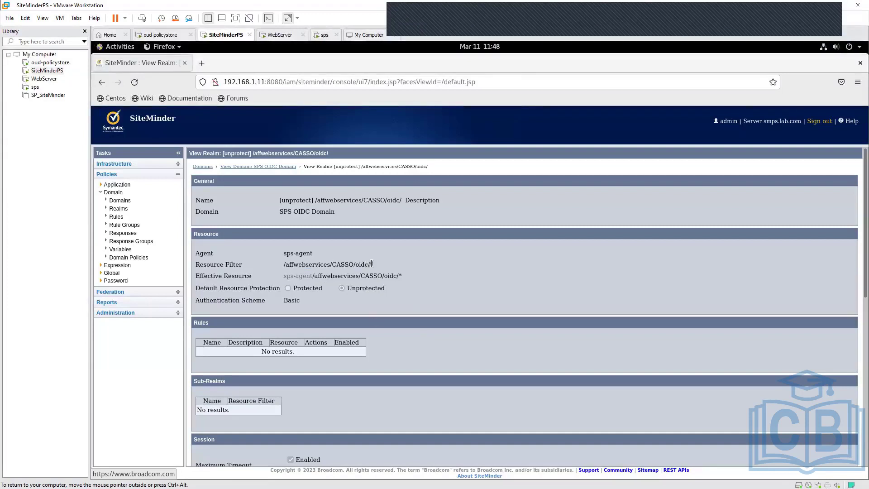
drag(371, 264, 297, 264)
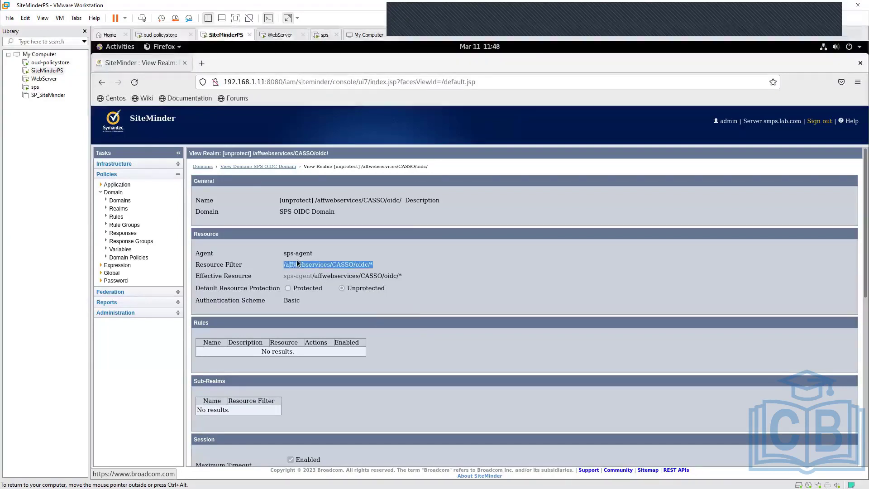
click(270, 169)
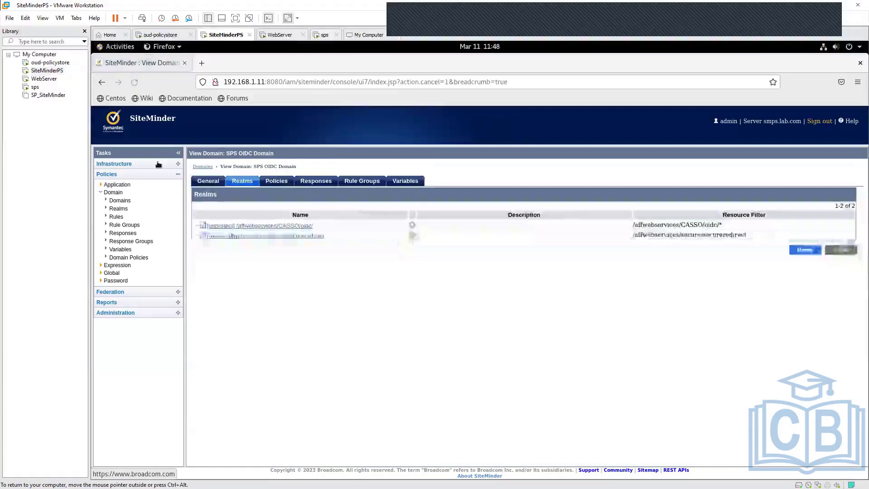
- Open the sps-aco agent configuration object from the infrastructure's list of agent configuration objects
click(150, 164)
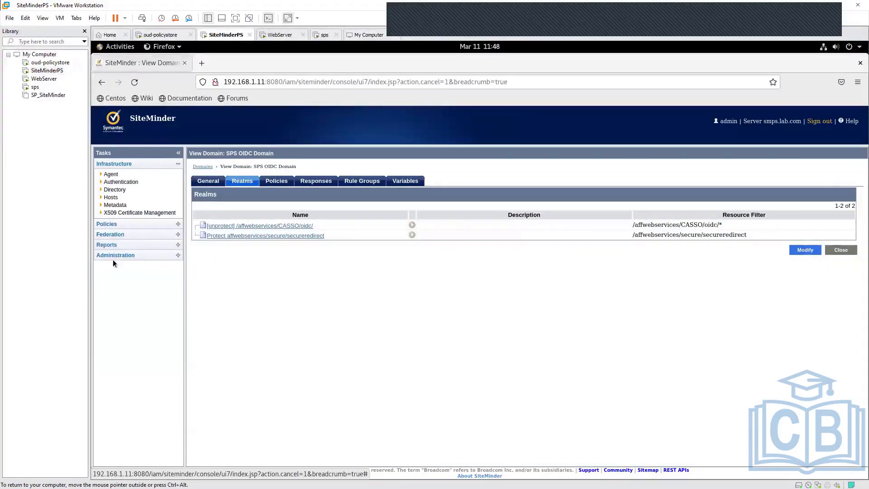
click(111, 174)
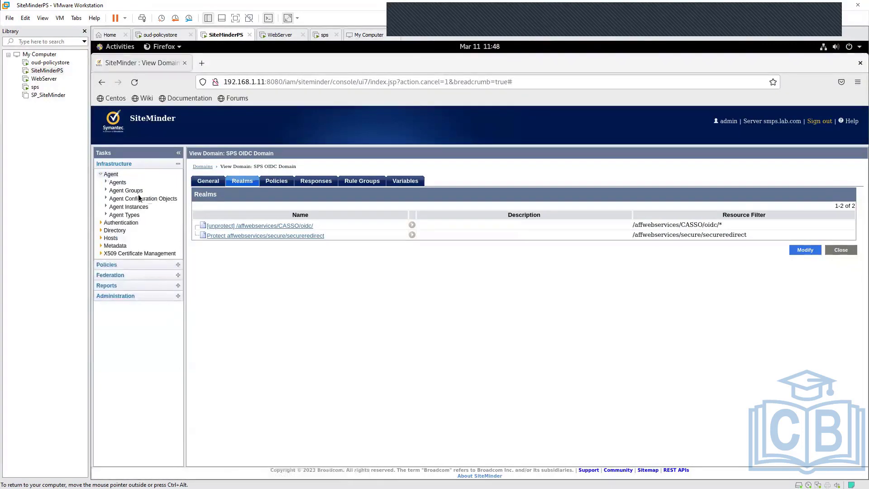
click(139, 198)
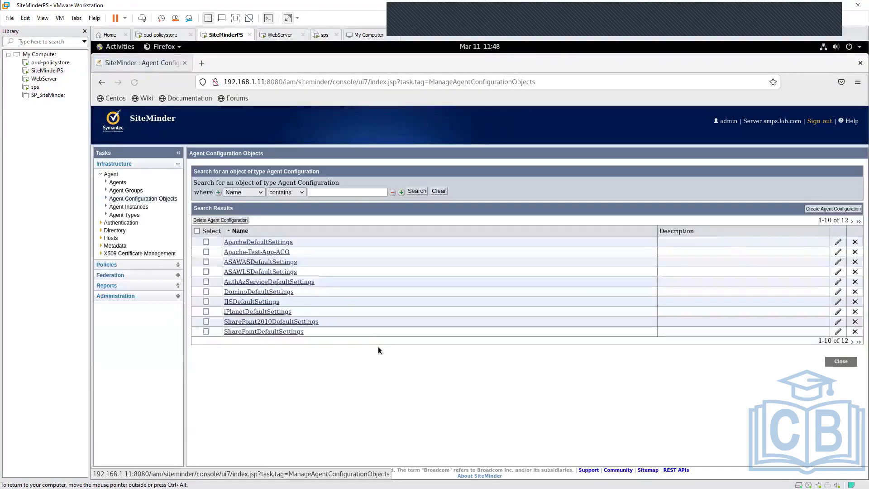
click(852, 221)
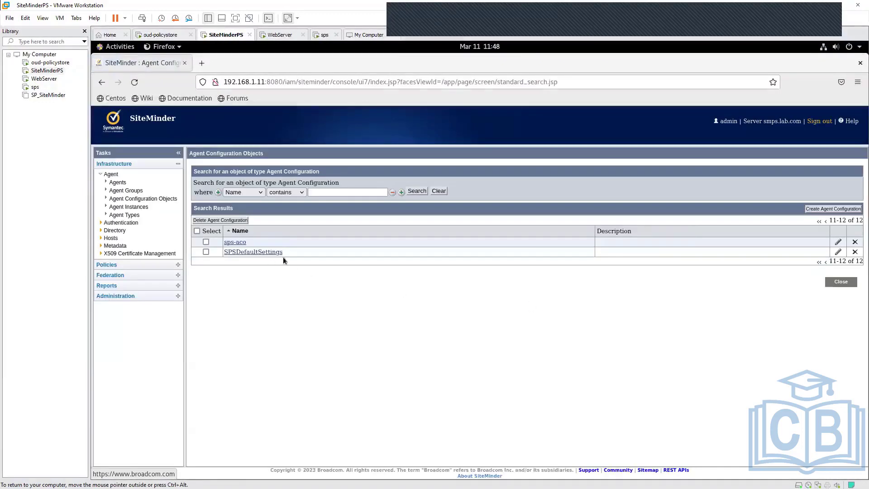
click(234, 242)
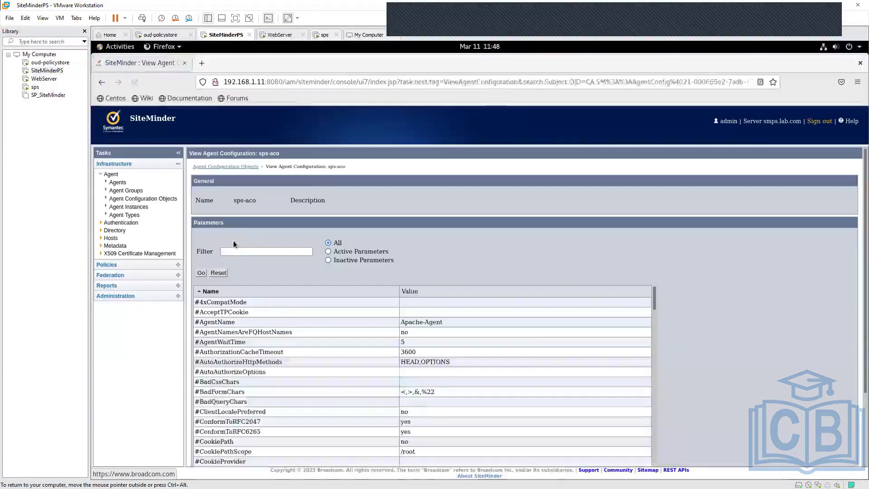
- Find the CORSConfiguration parameter among the sps-aco parameters and examine its value
scroll(718, 362, down, 2)
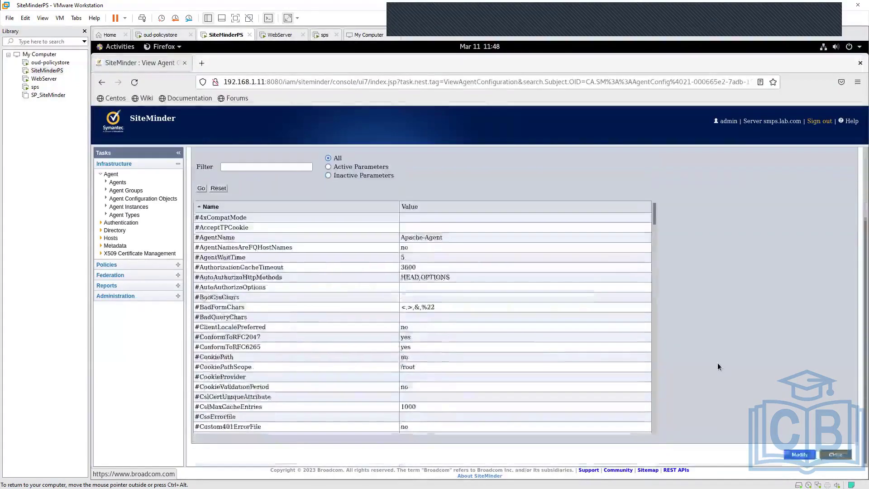
scroll(478, 373, down, 10)
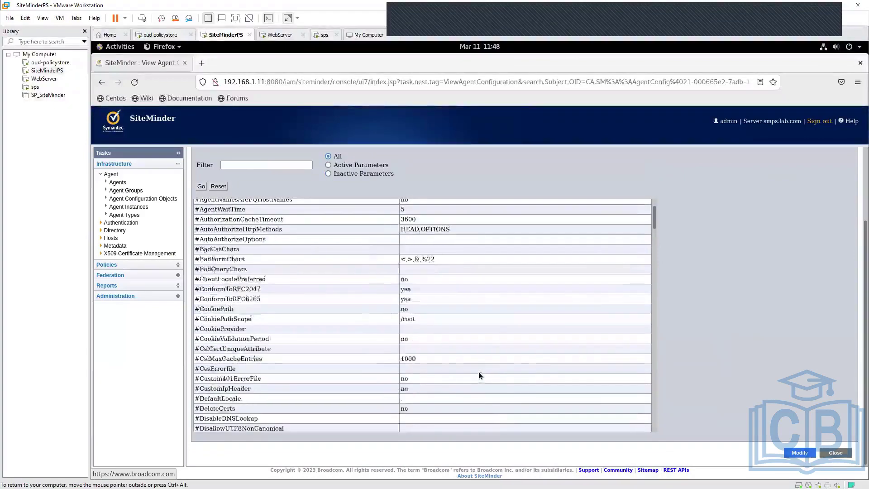
scroll(476, 370, down, 15)
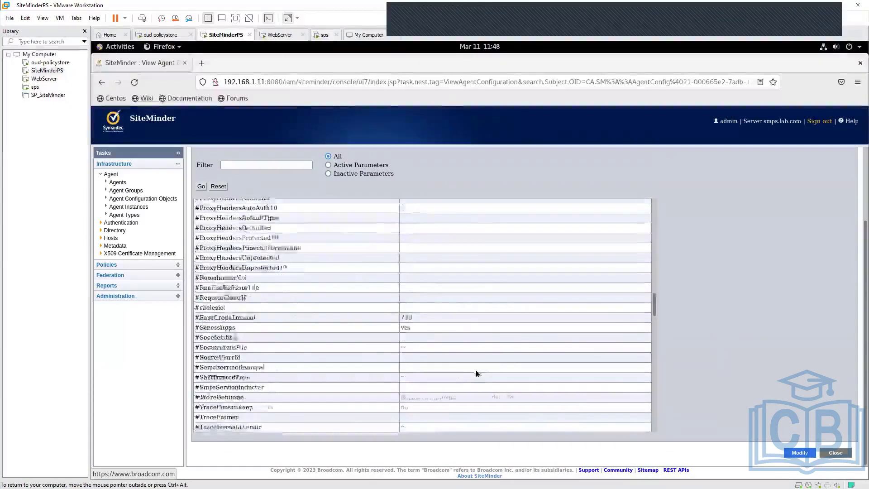
scroll(476, 370, down, 3)
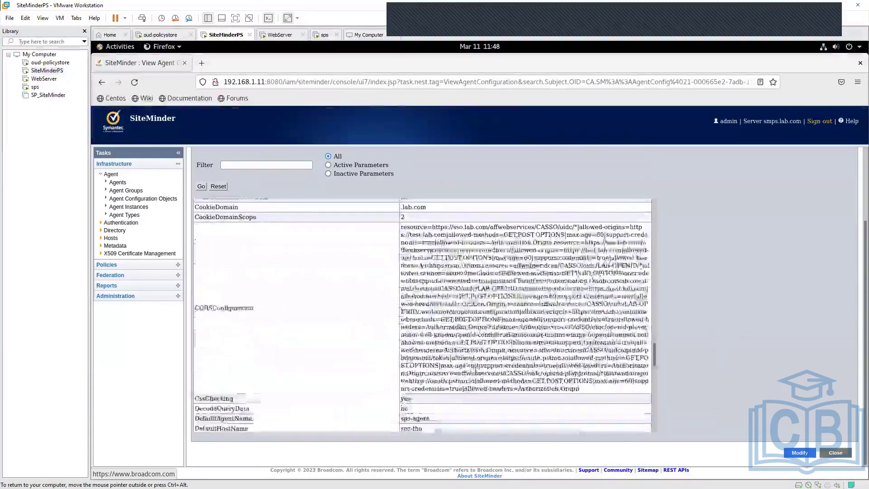
double_click(213, 308)
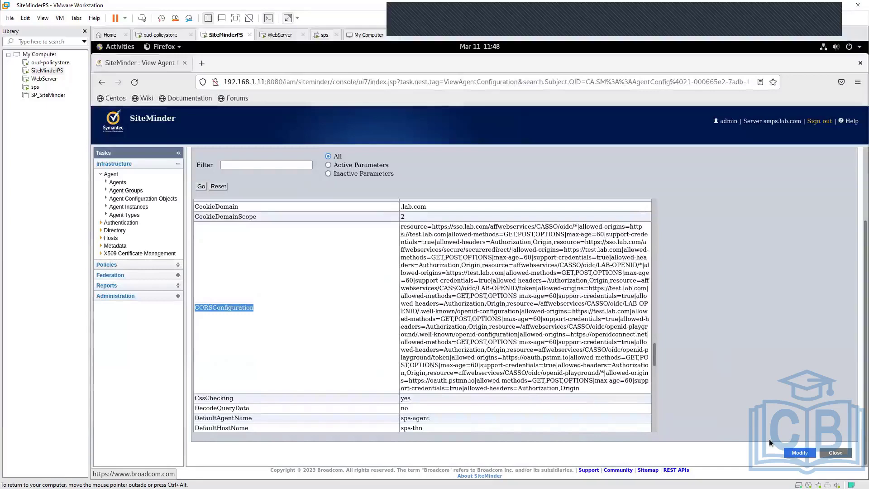
- Put the sps-aco configuration into modify mode and open its CORSConfiguration parameter for editing
click(802, 453)
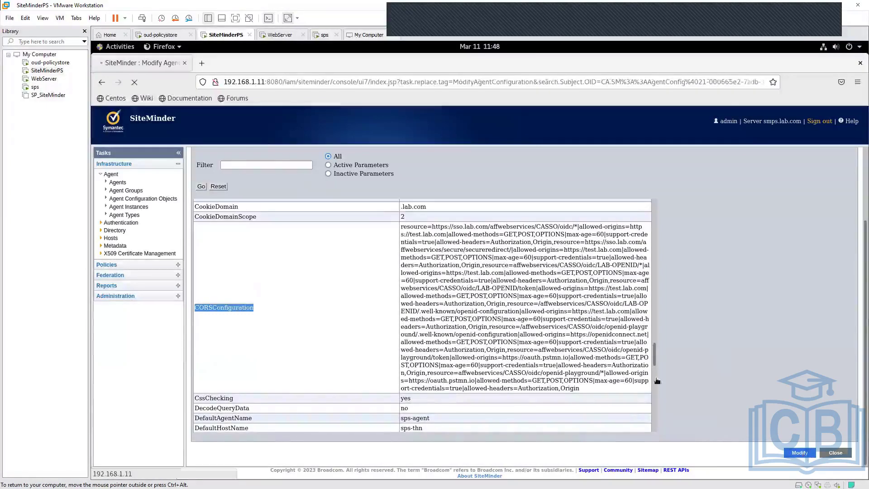
scroll(731, 317, down, 3)
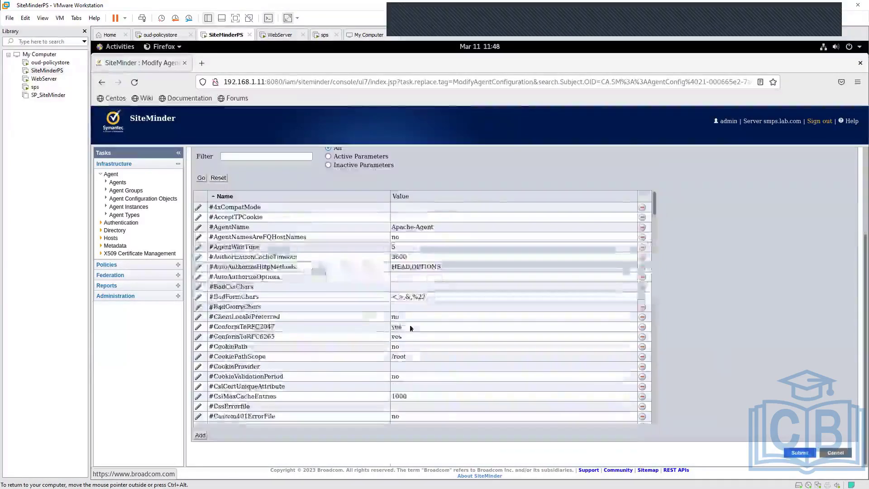
scroll(409, 325, down, 10)
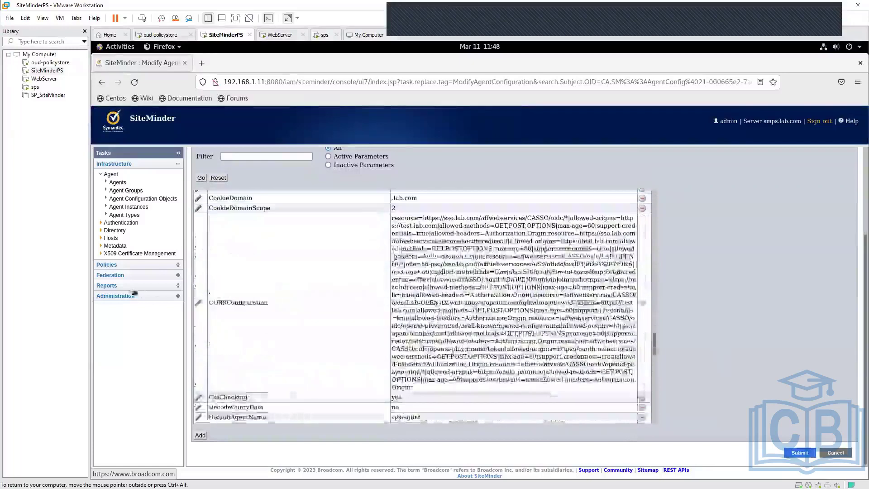
click(198, 303)
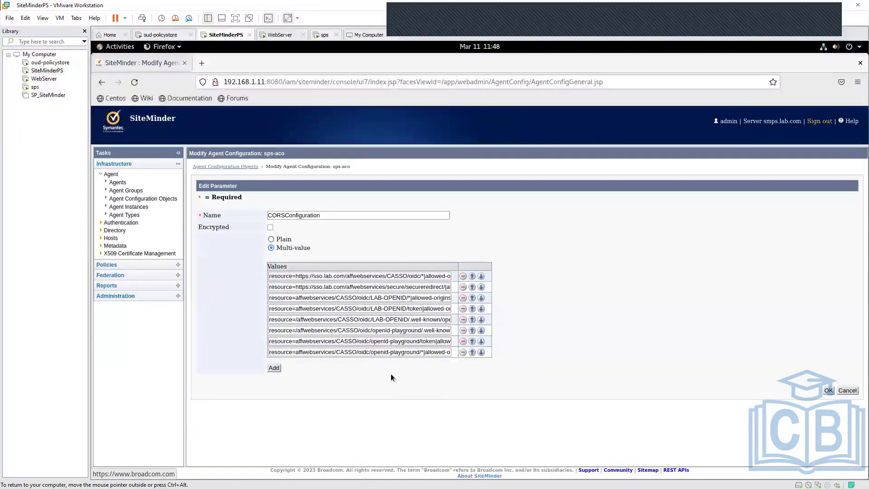
- Read the first CORSConfiguration value through to its end, checking the resource, allowed origins, methods, max-age, credentials and headers
click(310, 278)
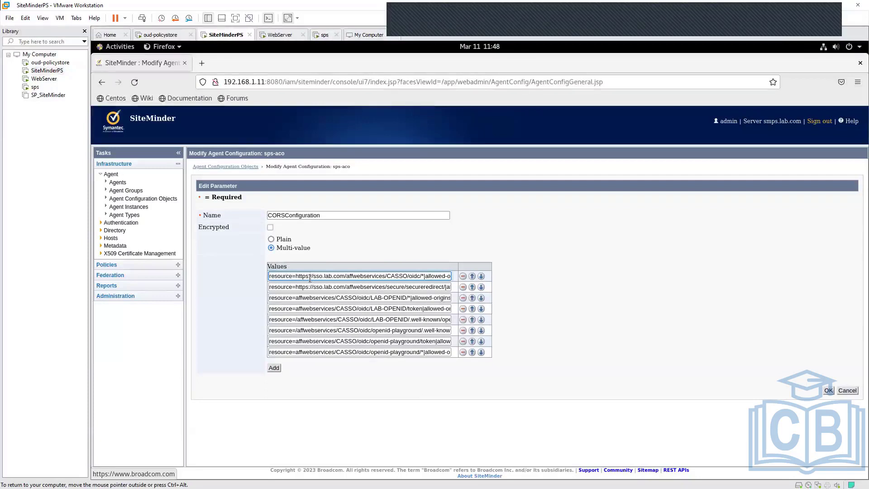
key(Right)
key(Right)
key(Right)
key(Right)
key(Right)
key(Right)
key(Right)
key(Right)
key(Right)
key(Right)
key(Right)
key(Right)
key(Right)
key(Right)
key(Right)
key(Right)
key(Right)
key(Right)
key(Right)
key(Right)
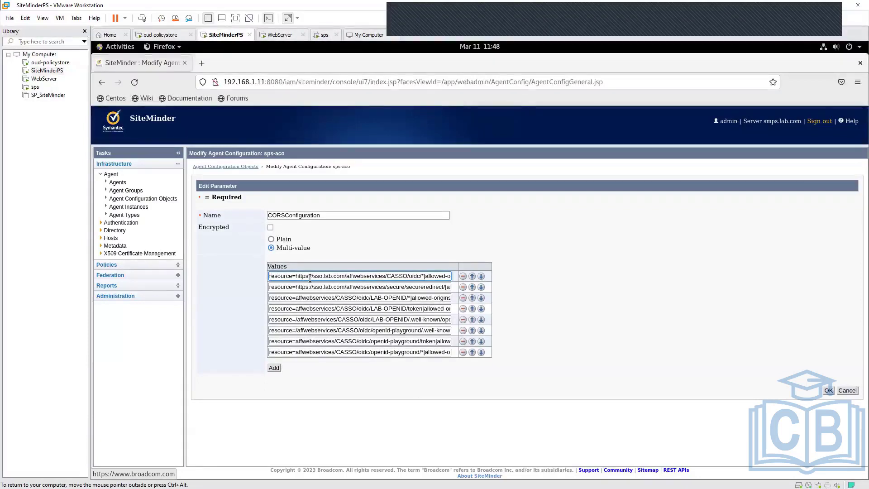
key(Right)
key(Right)
key(Right)
key(Right)
key(Right)
key(Right)
key(Right)
key(Right)
key(Right)
key(Right)
key(Right)
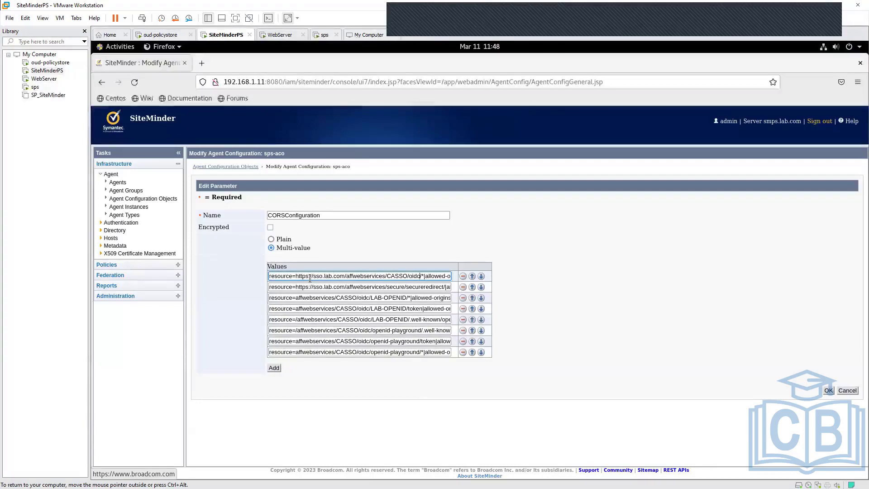
key(Right)
key(Right)
key(Right)
key(Right)
key(Right)
key(Right)
key(Right)
key(Right)
key(Right)
key(Right)
key(Right)
key(Right)
key(Right)
key(Right)
key(Right)
key(Right)
key(Right)
key(Right)
key(Right)
key(Right)
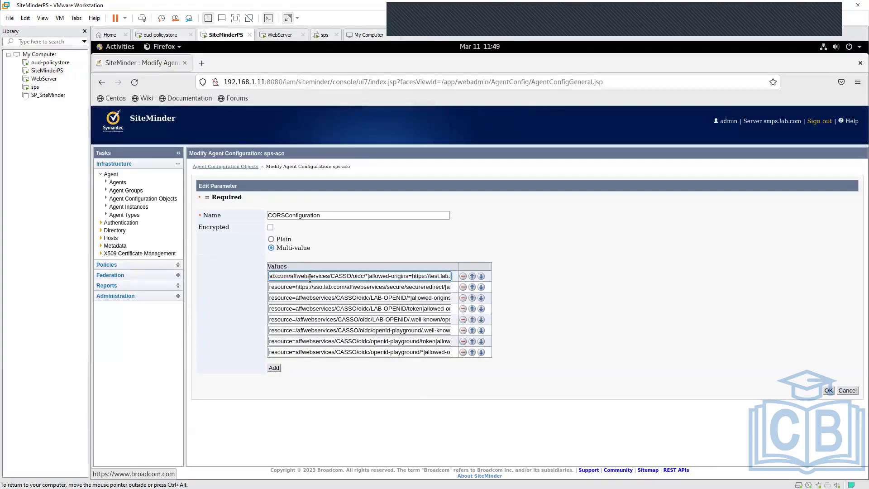
key(Left)
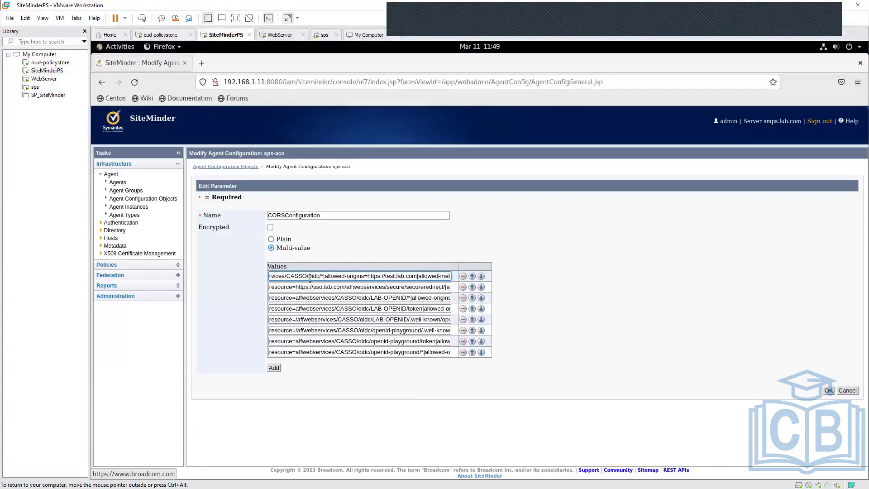
key(Left)
key(Right)
key(Right)
key(Right)
key(Right)
key(Right)
key(Right)
key(Right)
key(Right)
key(Right)
key(Right)
key(Right)
key(Right)
key(Right)
key(Right)
key(Right)
key(Right)
key(Right)
key(Right)
key(Right)
key(Right)
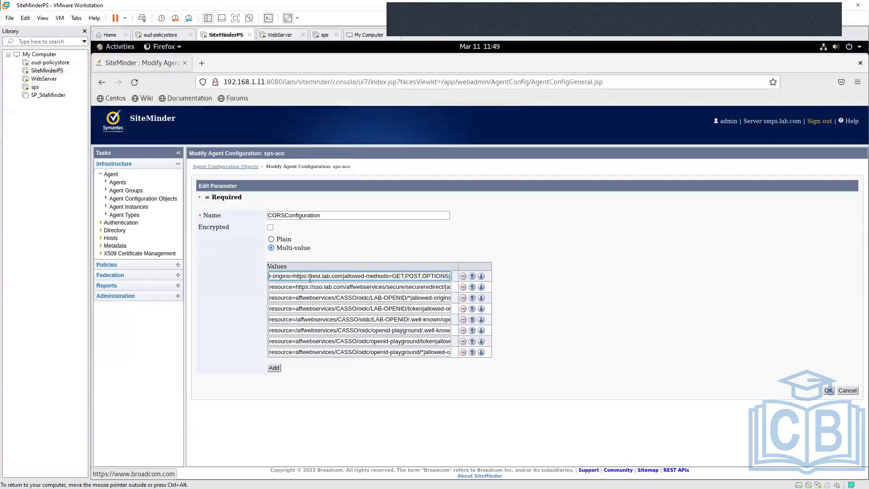
key(Right)
key(Right)
key(Right)
key(Right)
key(Right)
key(Right)
key(Right)
key(Right)
key(Right)
key(Right)
key(Right)
key(Right)
key(Right)
key(Right)
key(Right)
key(Right)
key(Right)
key(Right)
key(Right)
key(Right)
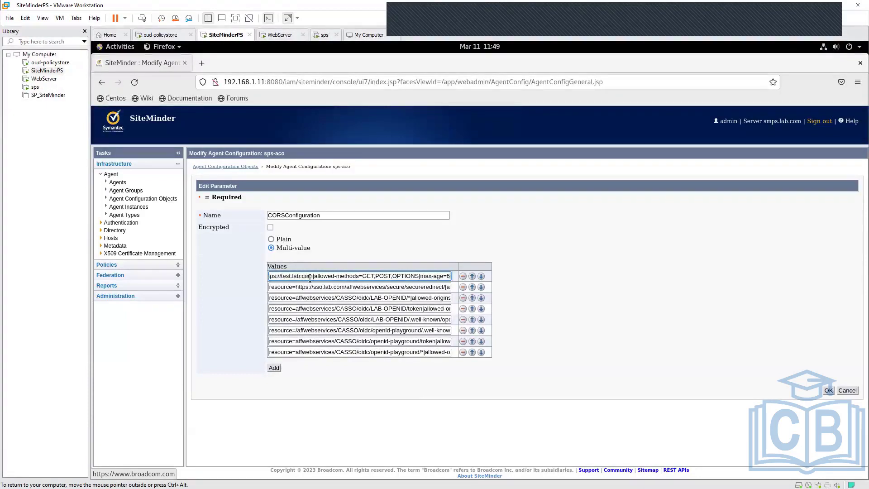
key(Right)
key(Right)
key(Right)
key(Right)
key(Right)
key(Right)
key(Right)
key(Right)
key(Right)
key(Right)
key(Right)
key(Right)
key(Right)
key(Right)
key(Right)
key(Right)
key(Right)
key(Right)
key(Right)
key(Right)
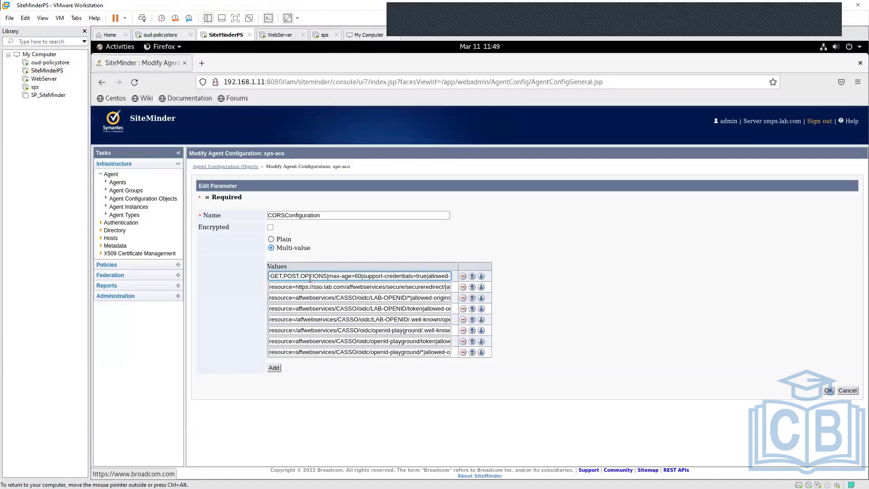
key(Right)
key(Right)
key(Right)
key(Right)
key(Right)
key(Right)
key(Right)
key(Right)
key(Right)
key(Right)
key(Right)
key(Right)
key(Right)
key(Right)
key(Right)
key(Right)
key(Right)
key(Right)
key(Right)
key(Right)
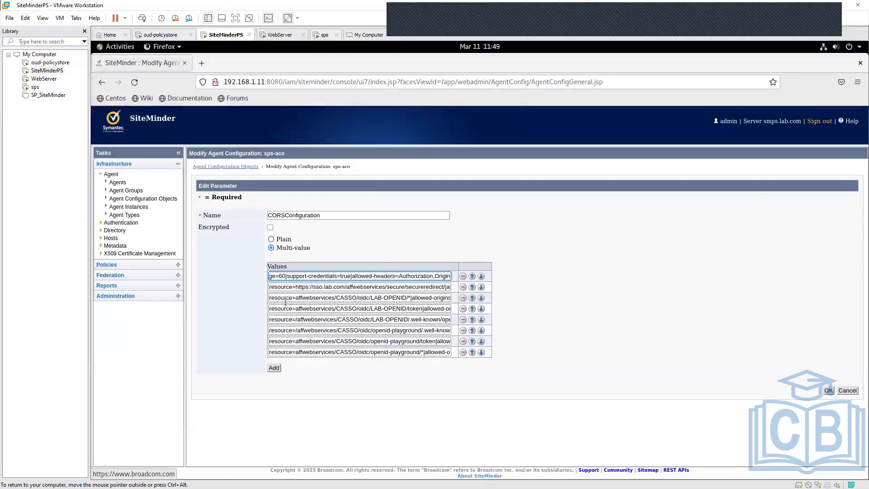
- Examine the CORSConfiguration values for the secureredirect resource and the LAB-OPENID wildcard, token and .well-known resources
click(310, 287)
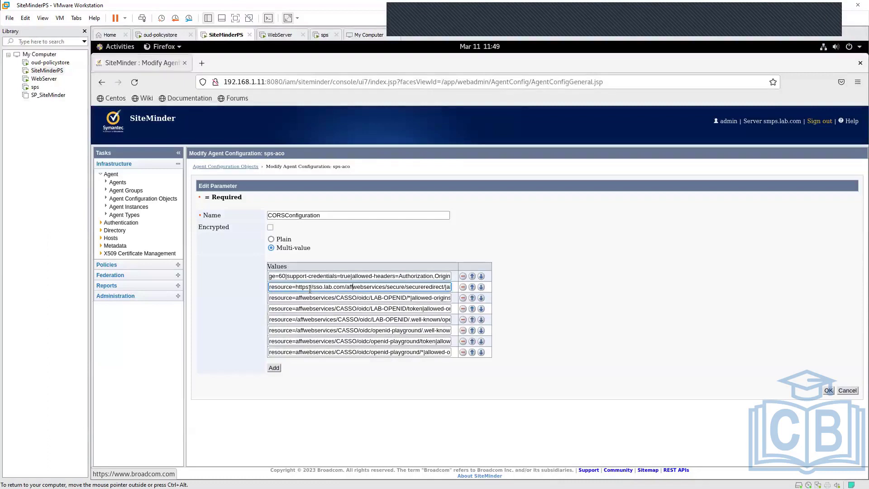
key(Right)
key(Right)
key(Right)
key(Right)
key(Right)
key(Right)
key(Right)
key(Right)
key(Right)
key(Right)
key(Right)
key(Right)
key(Right)
key(Right)
key(Right)
key(Right)
key(Right)
key(Right)
key(Right)
key(Right)
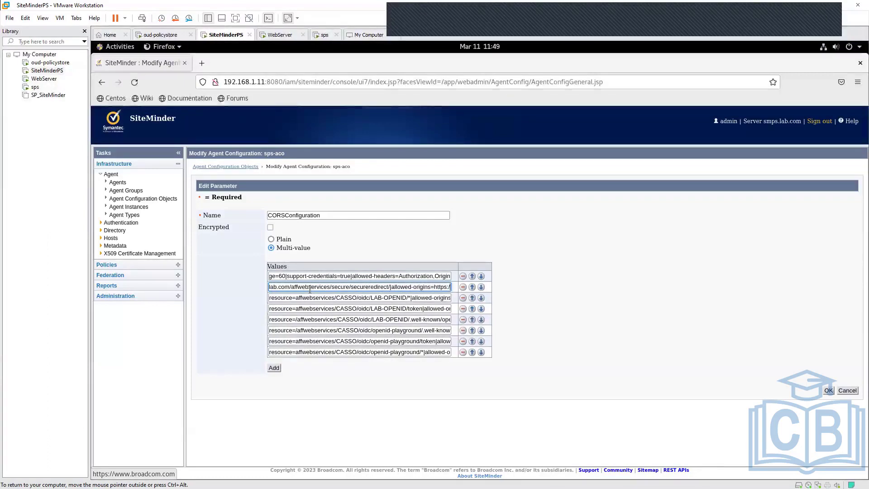
click(378, 300)
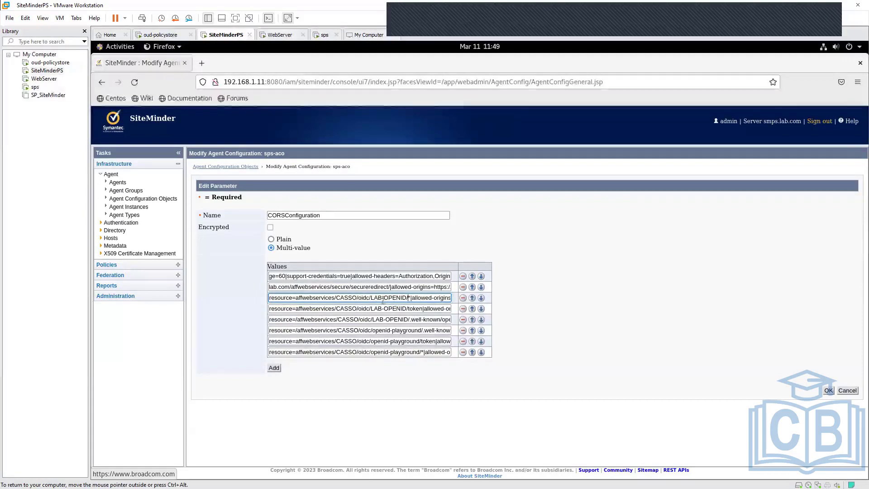
click(408, 300)
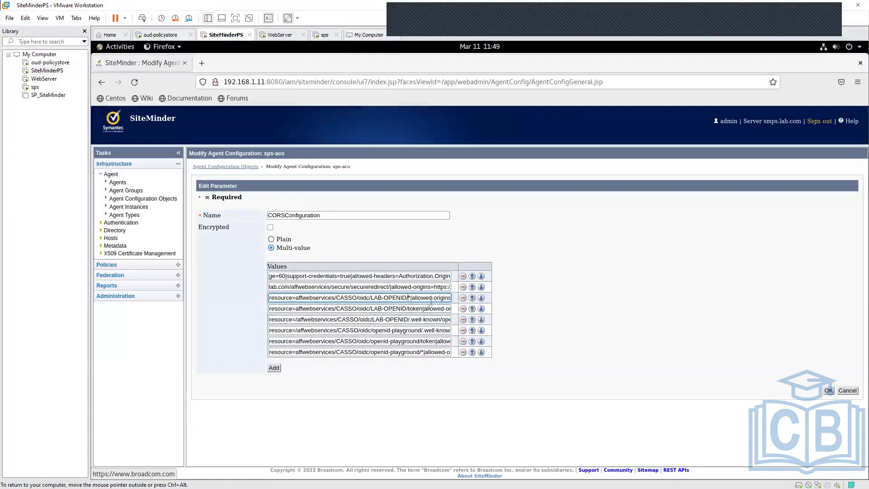
click(423, 309)
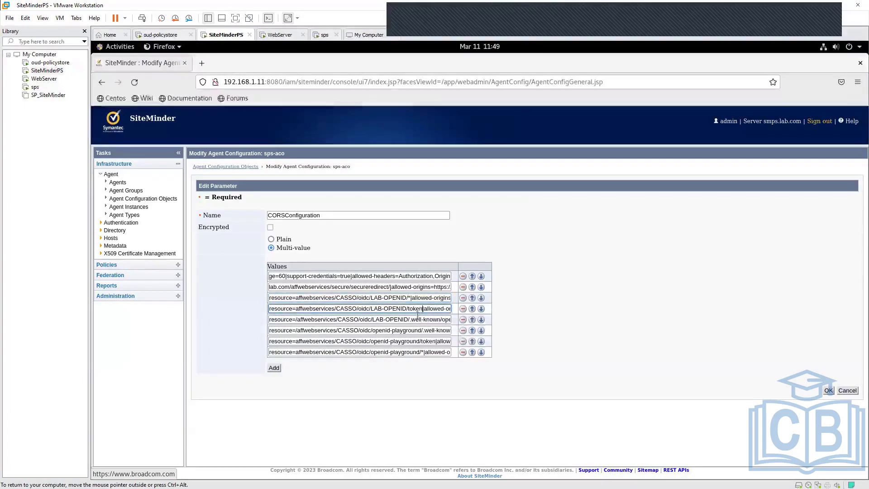
click(430, 319)
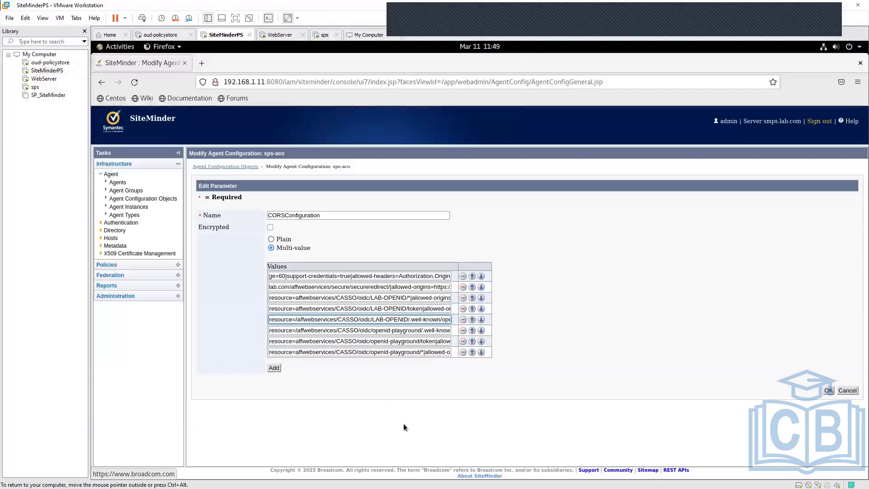
- Leave the CORSConfiguration parameter and the sps-aco configuration without saving, returning to the agent configuration list
click(842, 390)
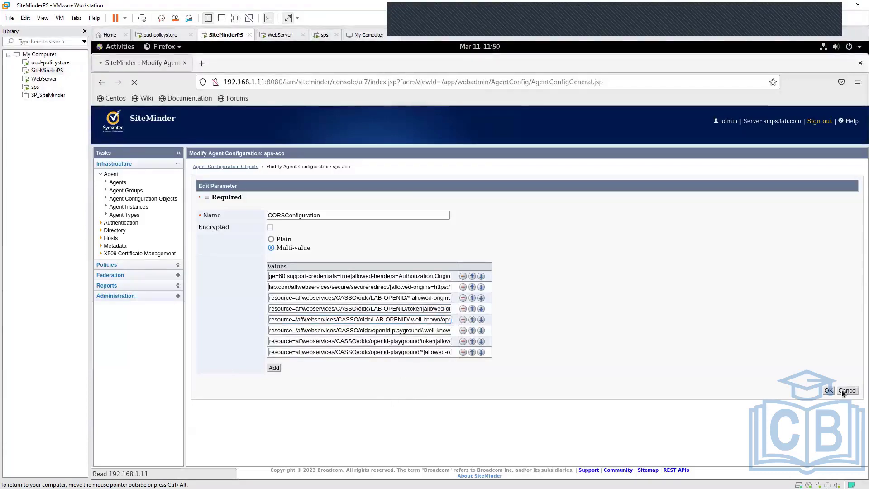
scroll(749, 333, down, 3)
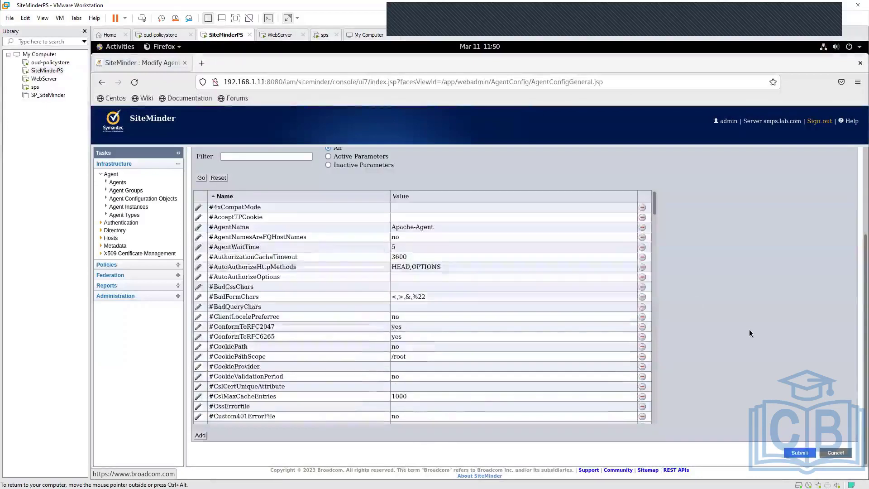
click(837, 453)
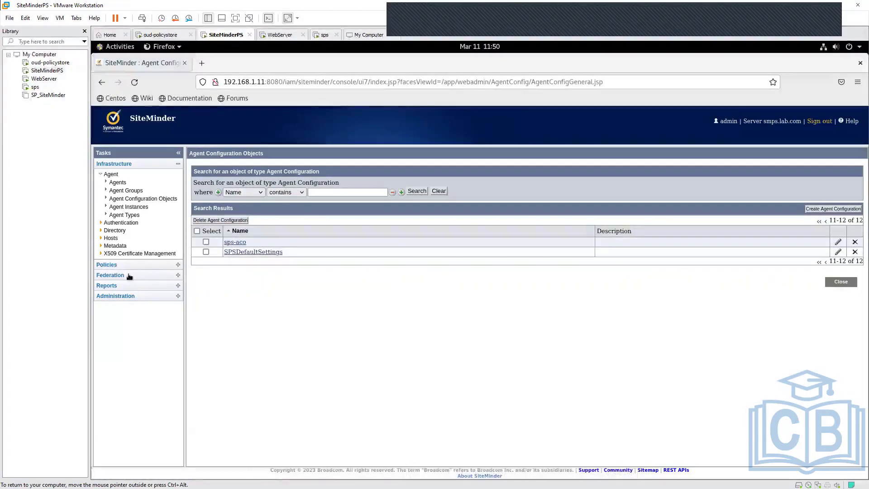
- Open the LAB-OPENID client from the OpenID Connect clients and highlight its client ID
click(129, 276)
click(124, 202)
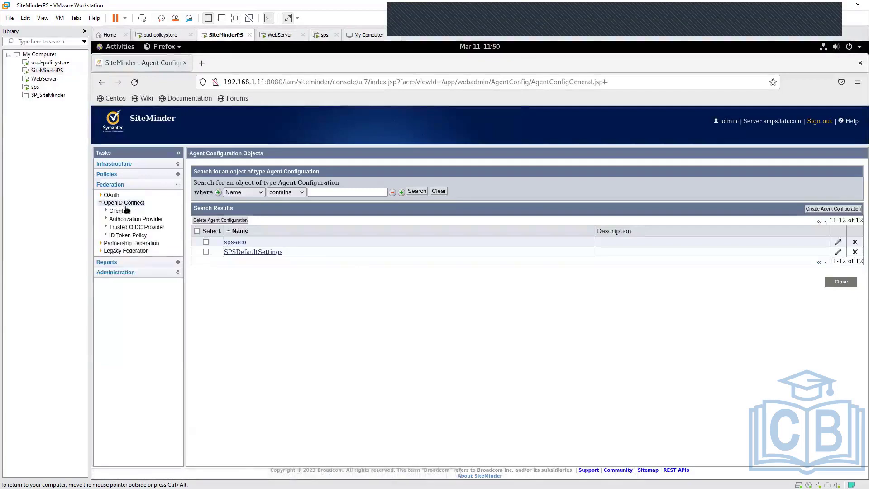
click(120, 212)
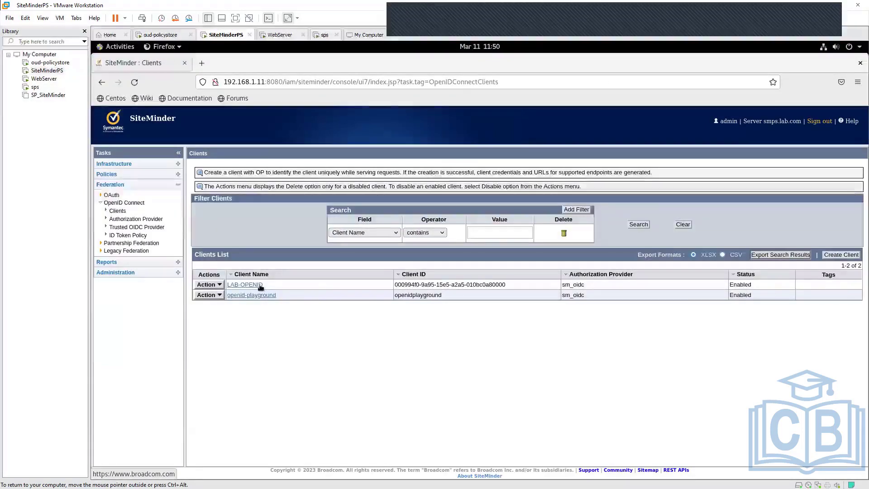
click(256, 285)
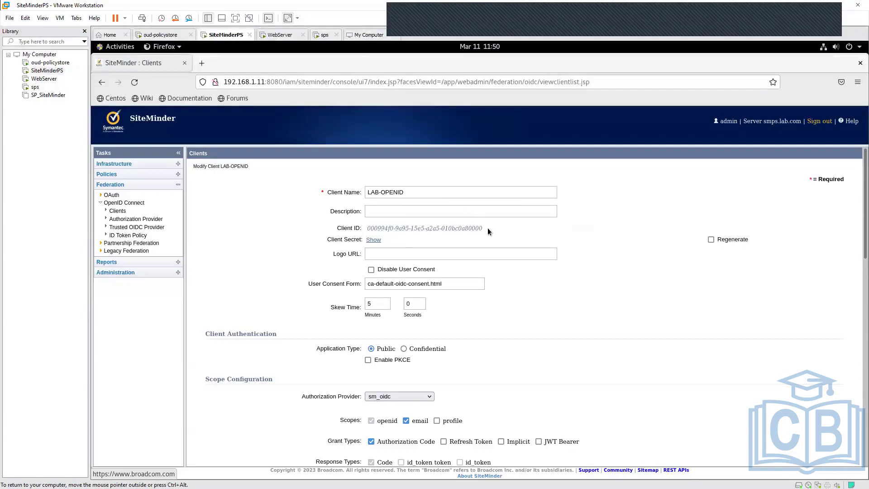
drag(482, 228, 365, 231)
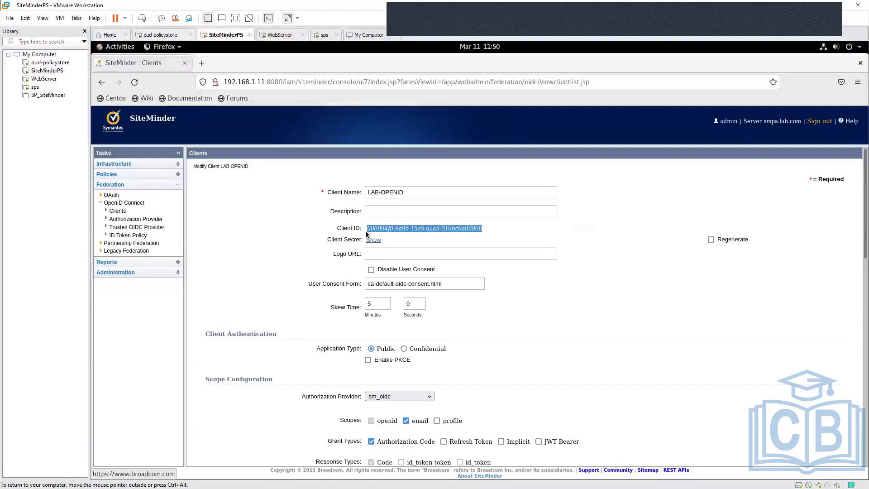
- Reveal the LAB-OPENID client's secret and highlight both the client ID and the client secret
click(647, 339)
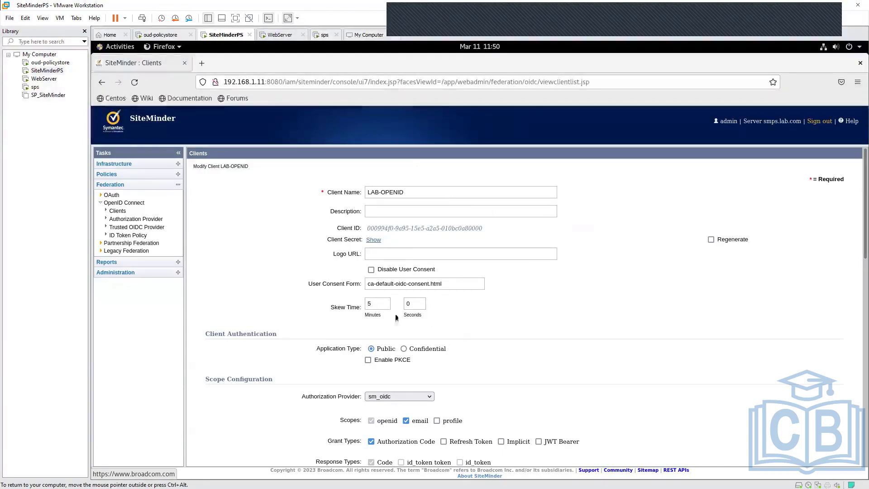
click(374, 240)
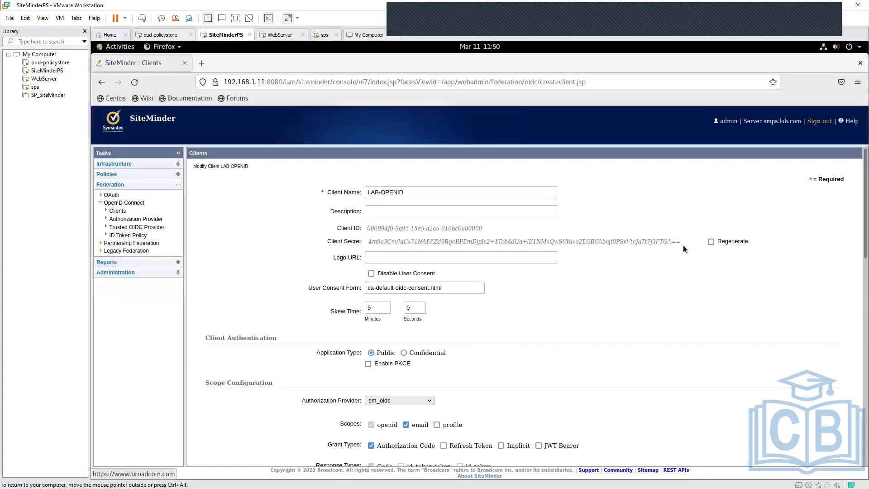
drag(683, 243, 381, 238)
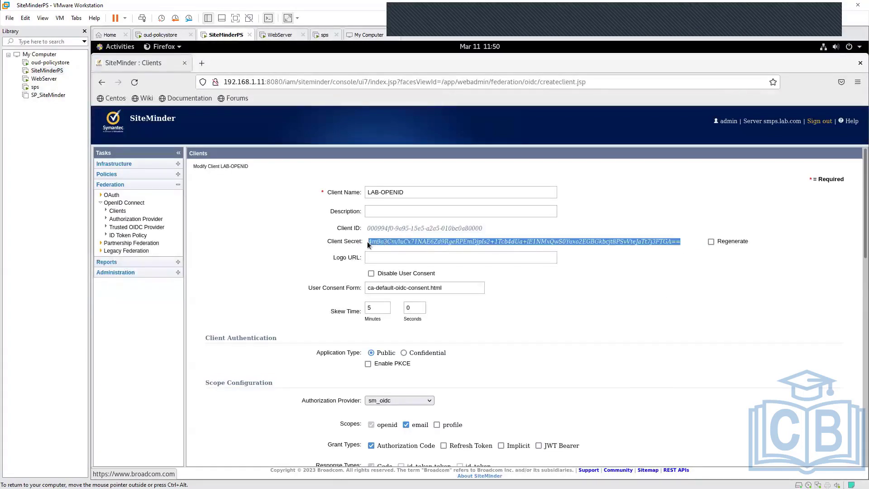
drag(483, 226, 368, 228)
drag(683, 242, 373, 241)
click(581, 296)
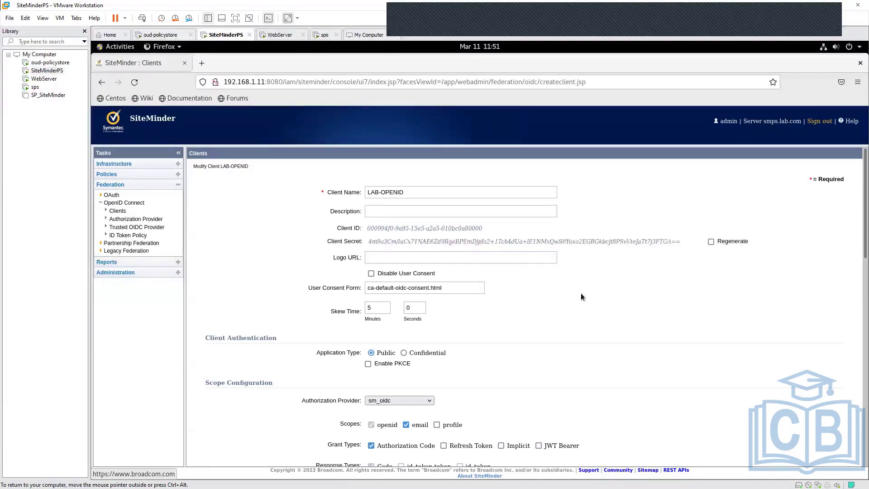
- Examine the User Consent Form setting of the LAB-OPENID client, highlighting its label and file name
scroll(556, 317, down, 2)
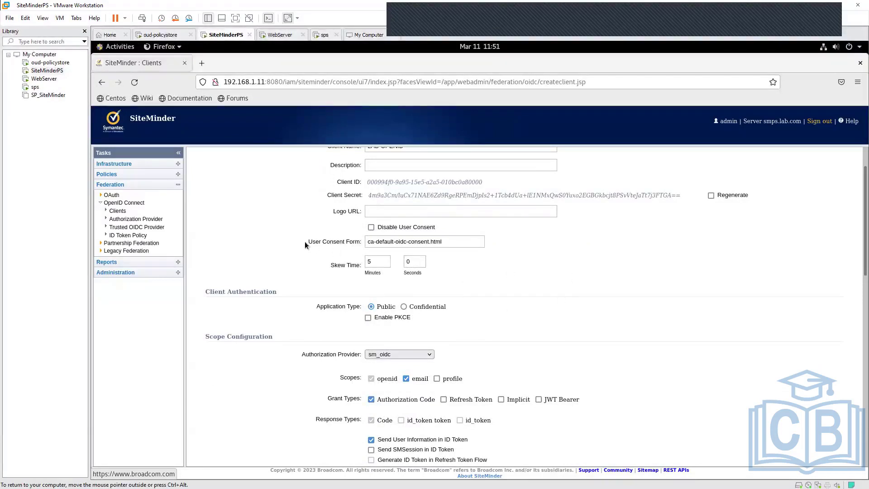
drag(305, 242, 361, 243)
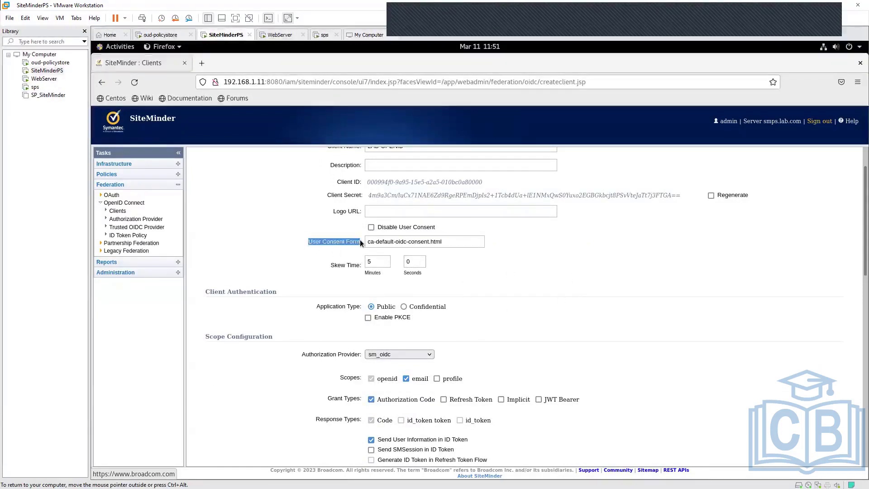
click(552, 263)
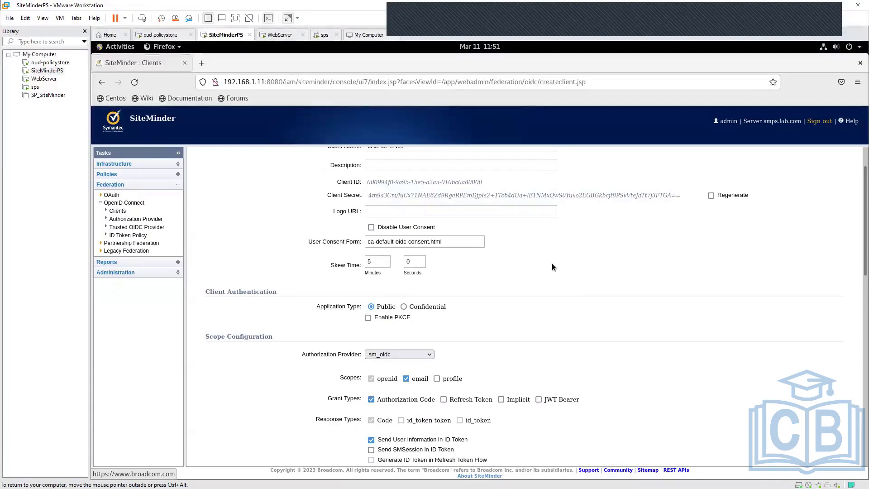
click(452, 240)
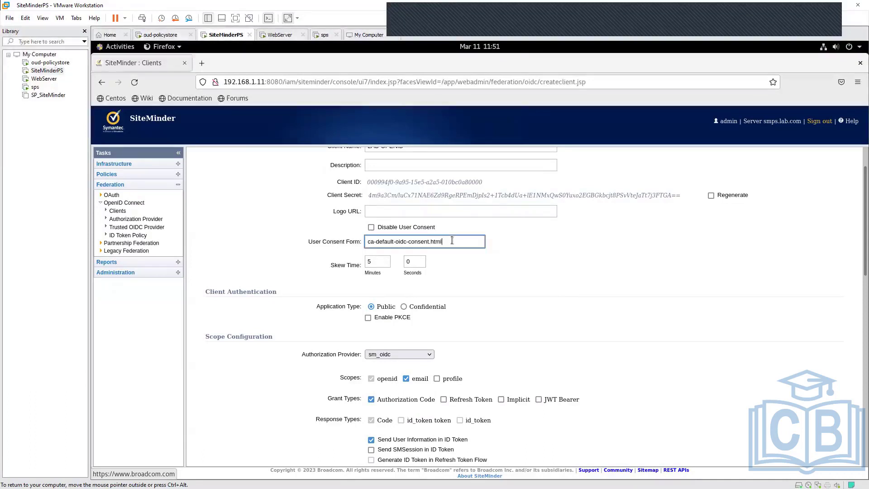
triple_click(452, 240)
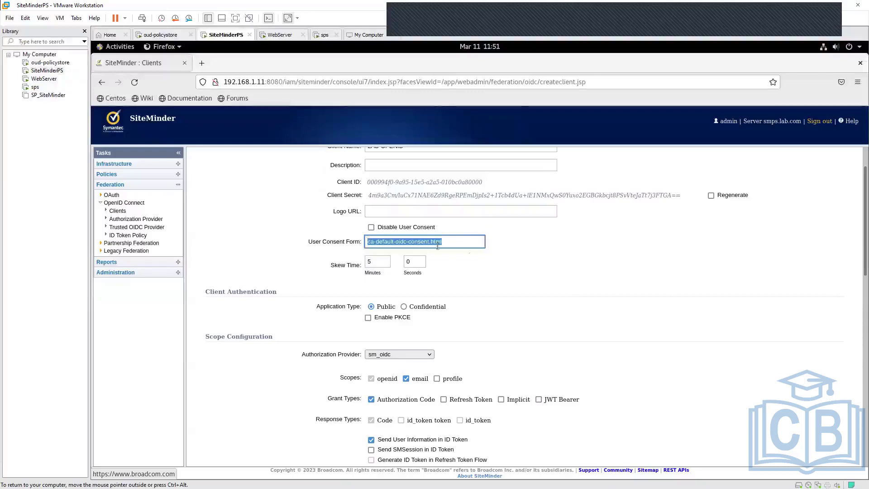
click(541, 267)
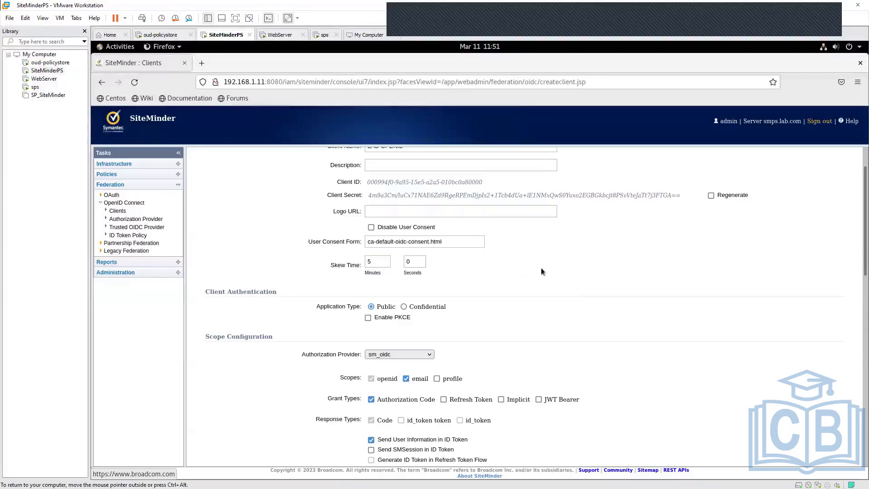
click(442, 243)
drag(453, 241, 368, 238)
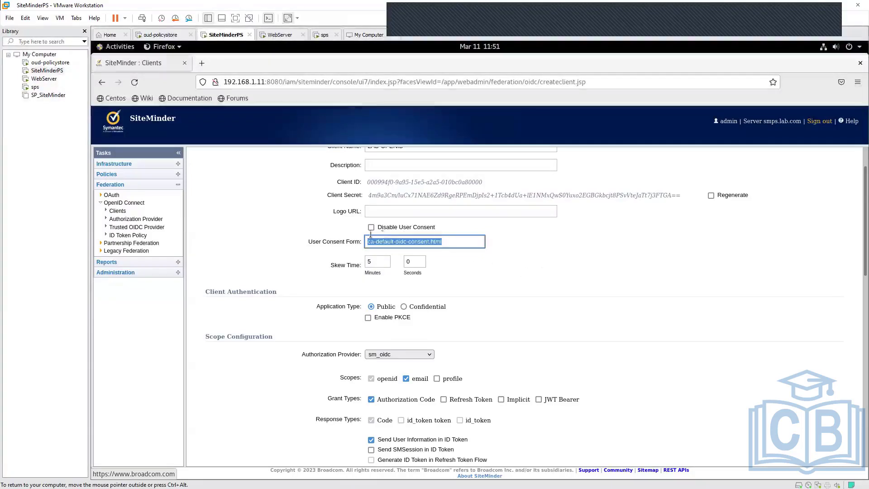
click(547, 269)
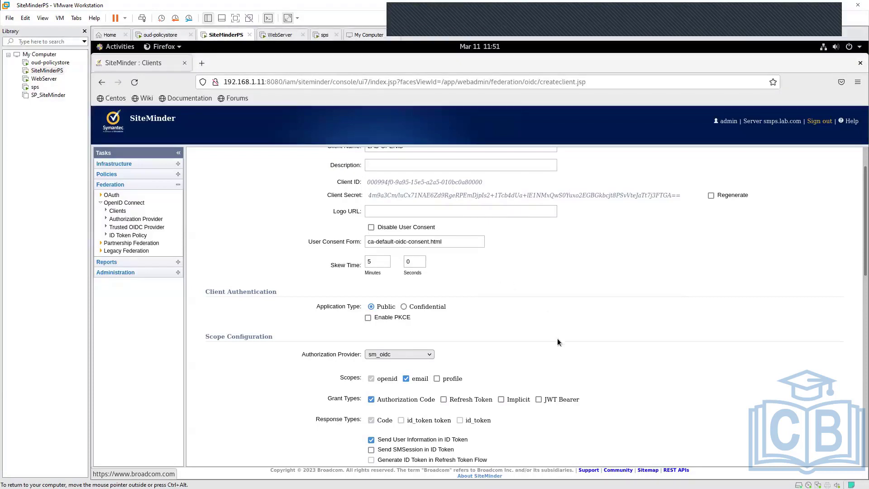
- Look over the client authentication and scope sections, highlighting the Public and Confidential application types
scroll(556, 342, down, 2)
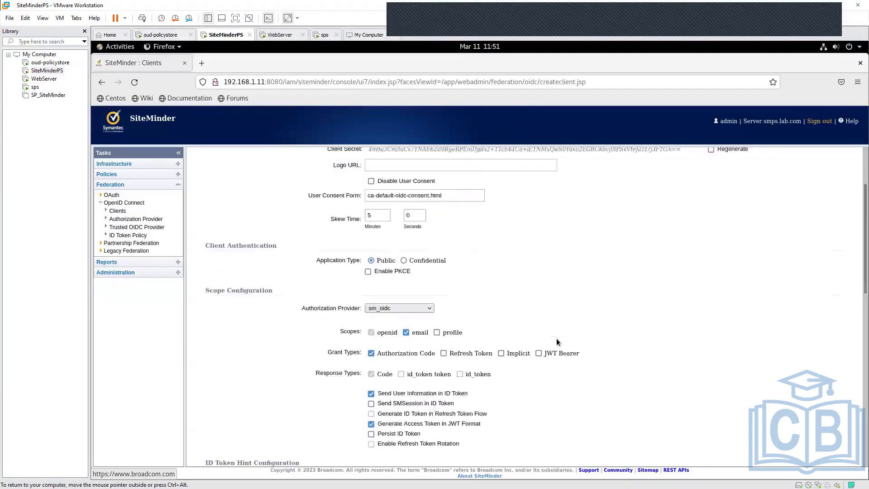
scroll(557, 342, down, 4)
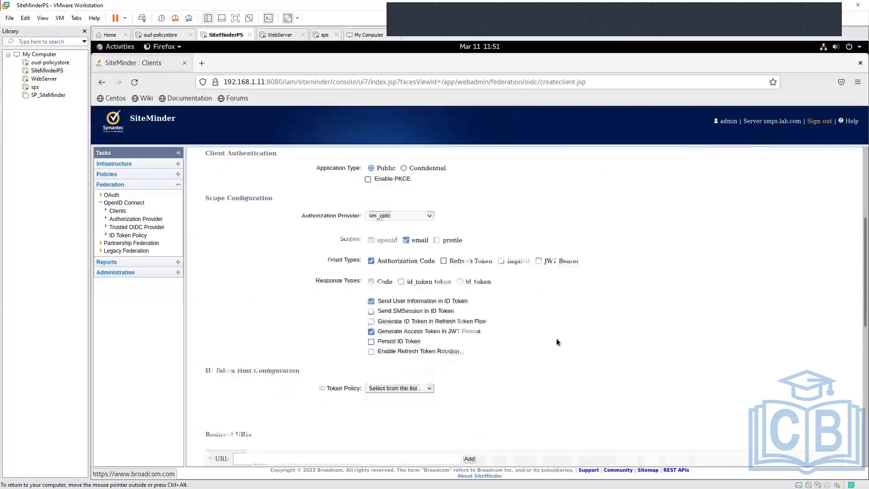
scroll(557, 342, up, 2)
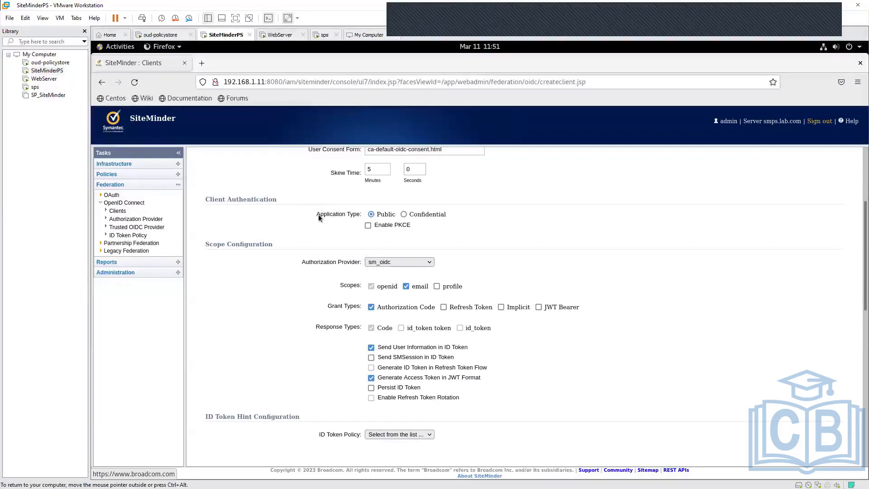
drag(313, 214, 395, 214)
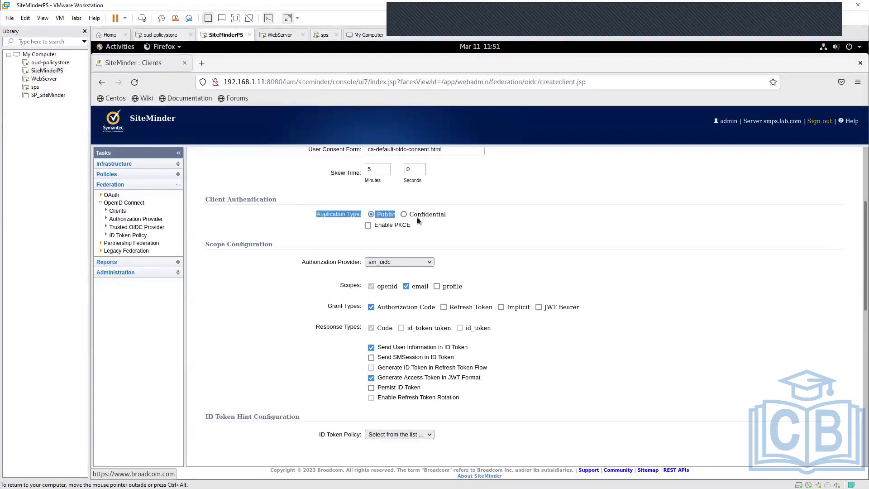
drag(448, 217, 452, 217)
click(452, 216)
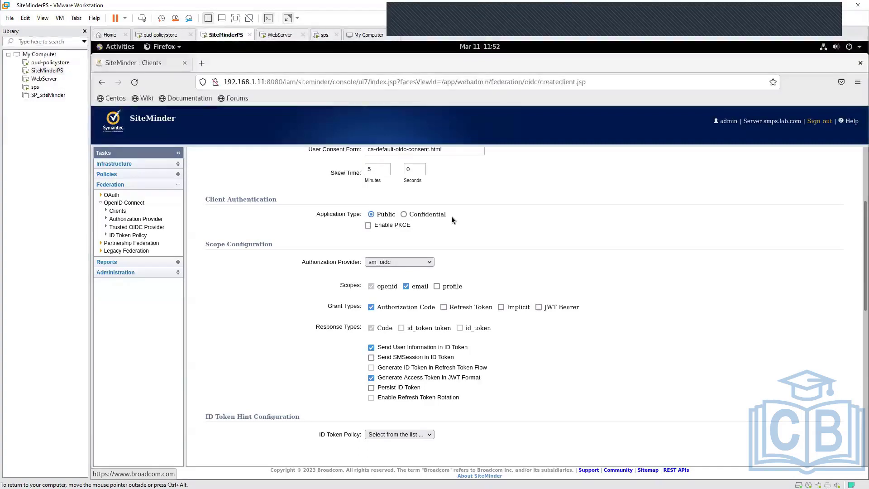
- Set the application type to Confidential and examine the POST, Basic, Client Secret JWT and Private Key JWT authentication types
click(403, 214)
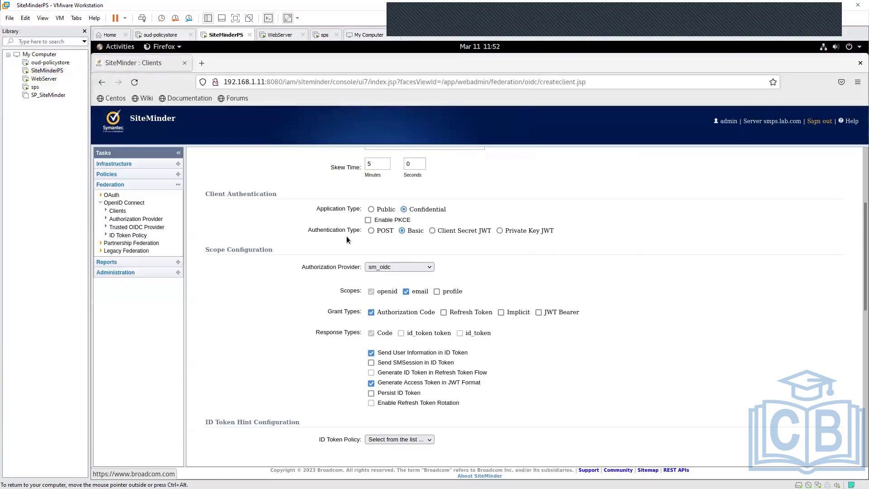
drag(311, 230, 371, 231)
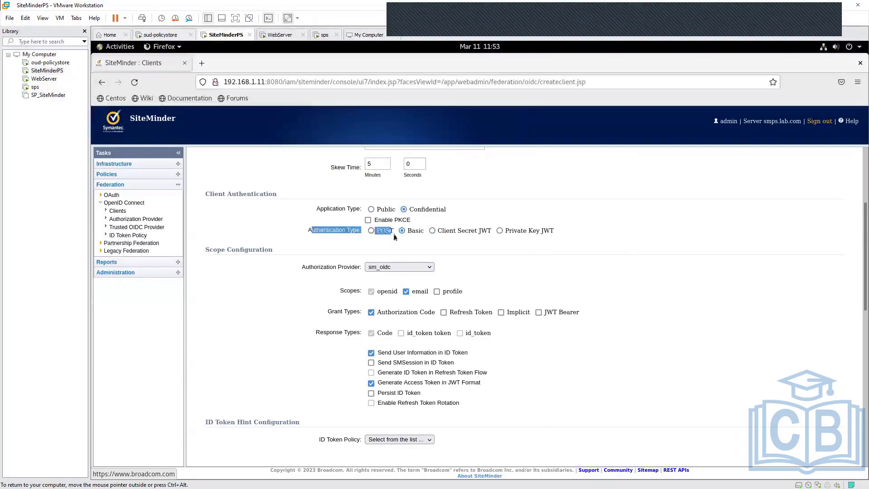
drag(455, 232, 476, 234)
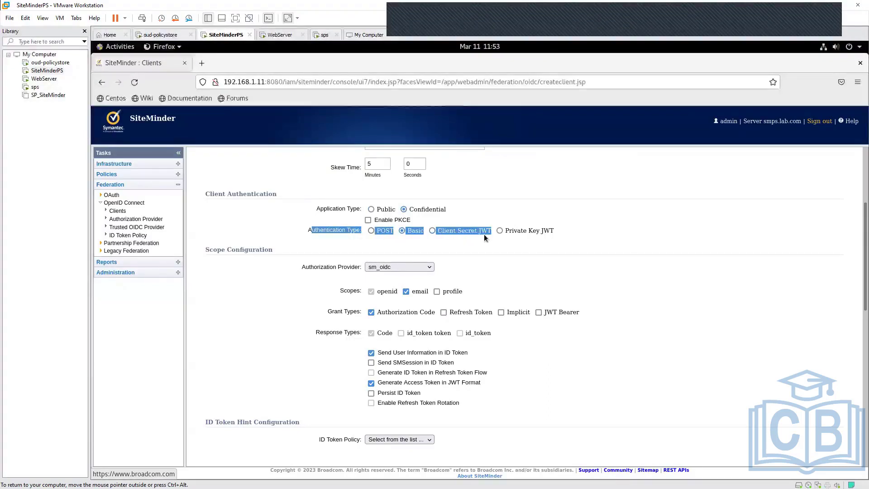
click(566, 232)
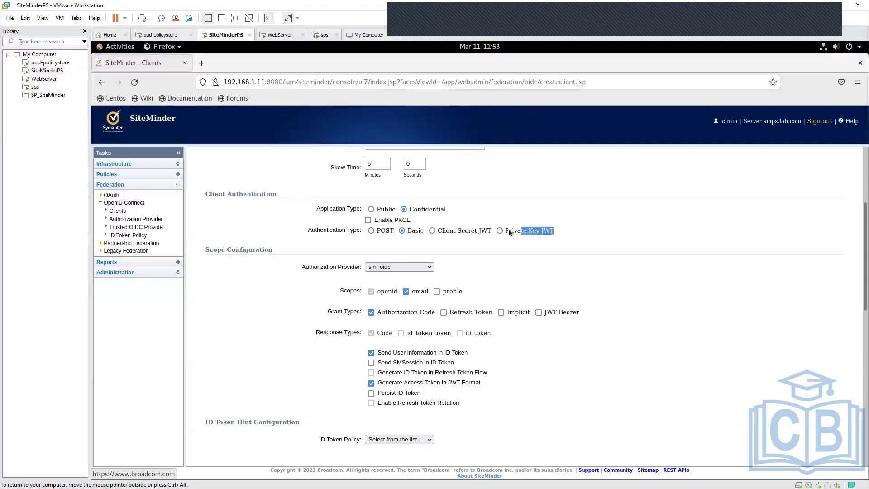
drag(509, 230, 504, 230)
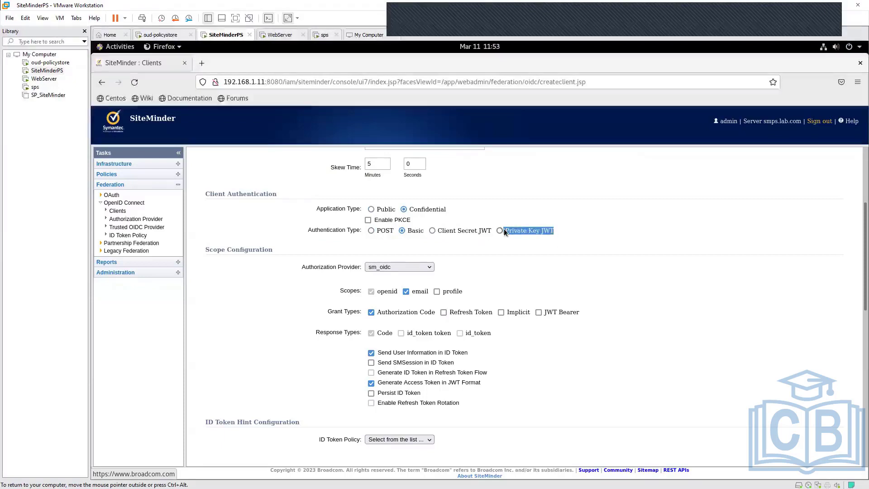
click(532, 244)
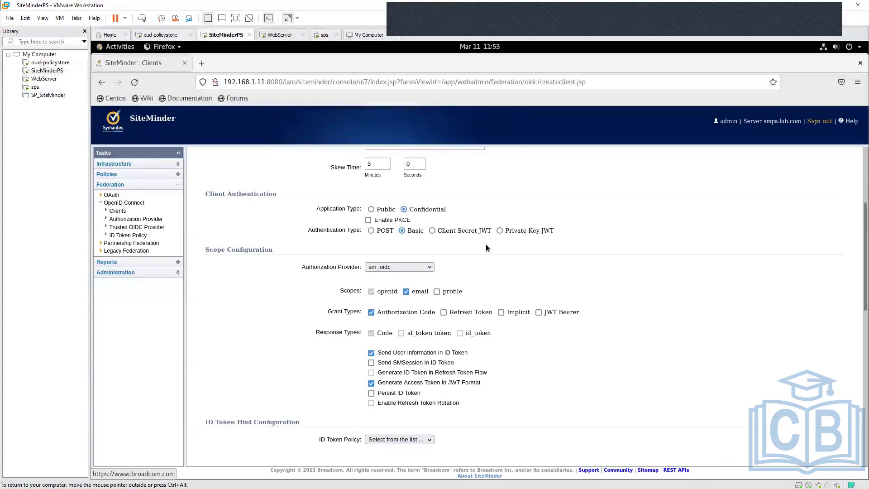
- Switch the application type between Public and Confidential to compare them, ending on Public
click(370, 208)
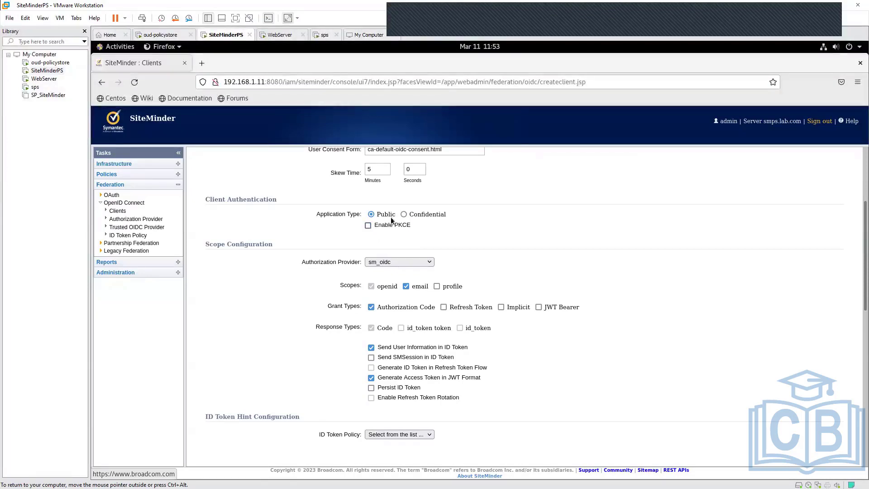
click(403, 214)
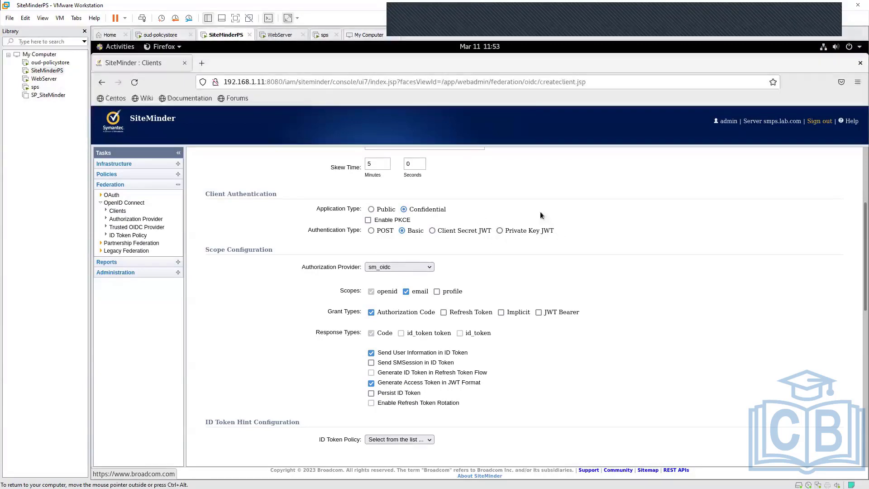
click(370, 209)
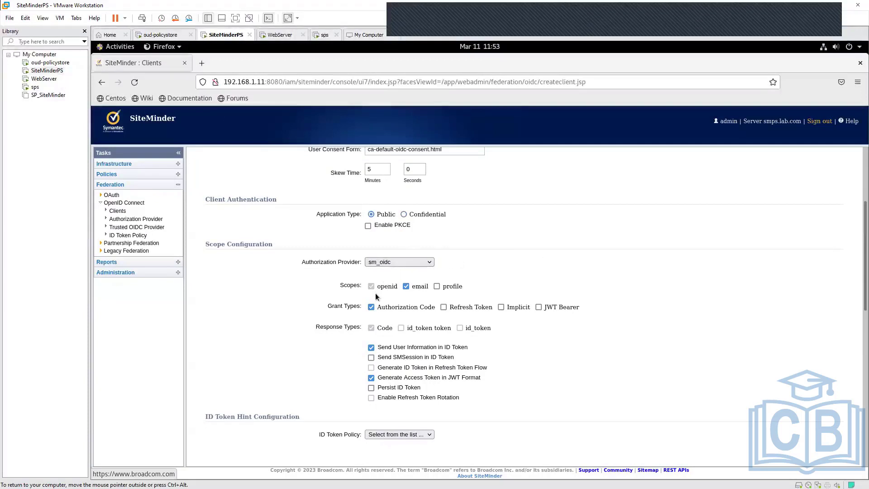
- Check the authorization provider choices, keep sm_oidc, and highlight the openid, email and profile scopes
click(430, 263)
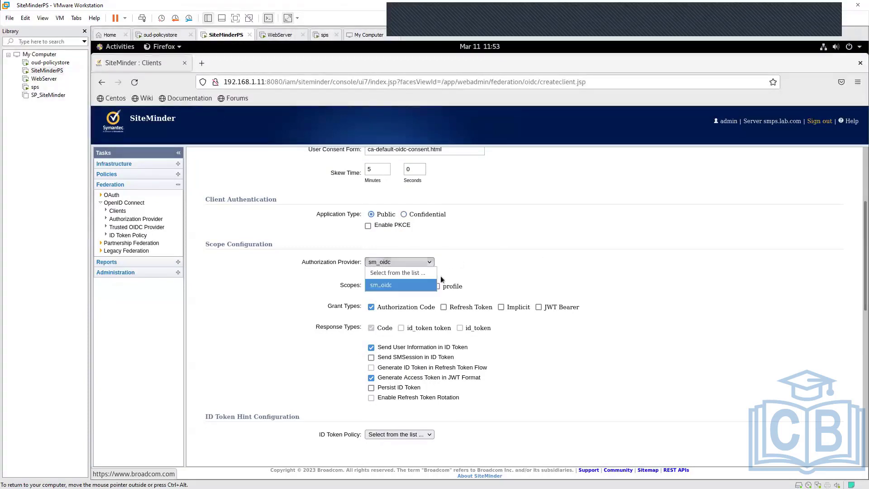
click(382, 285)
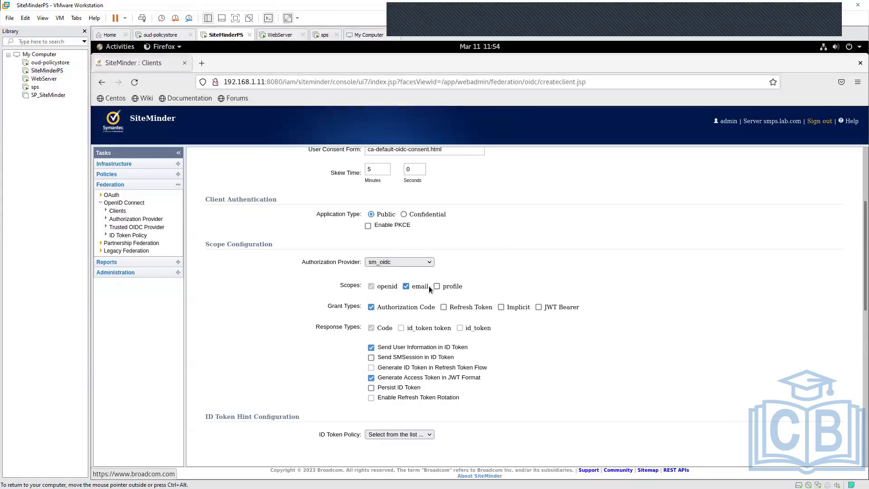
drag(428, 286, 363, 284)
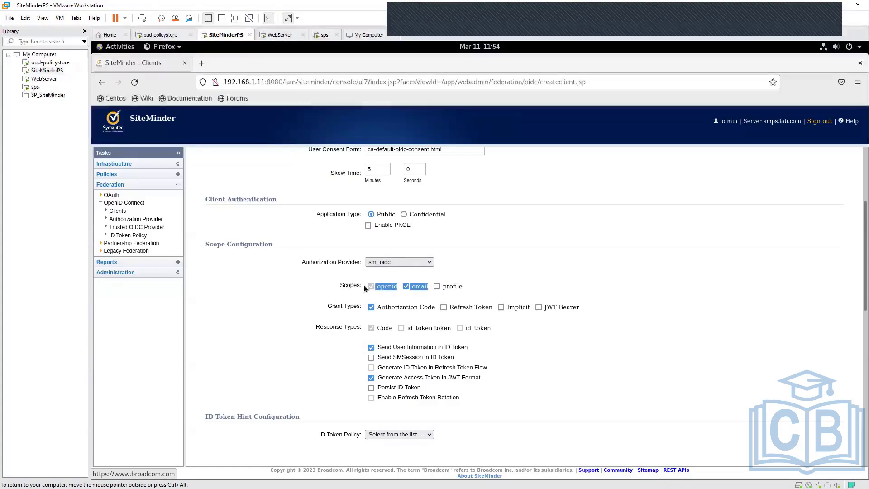
click(503, 268)
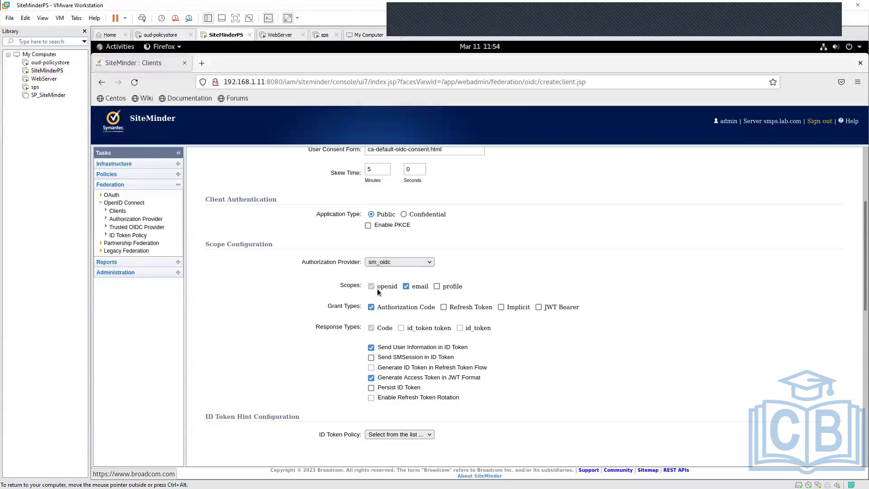
double_click(422, 287)
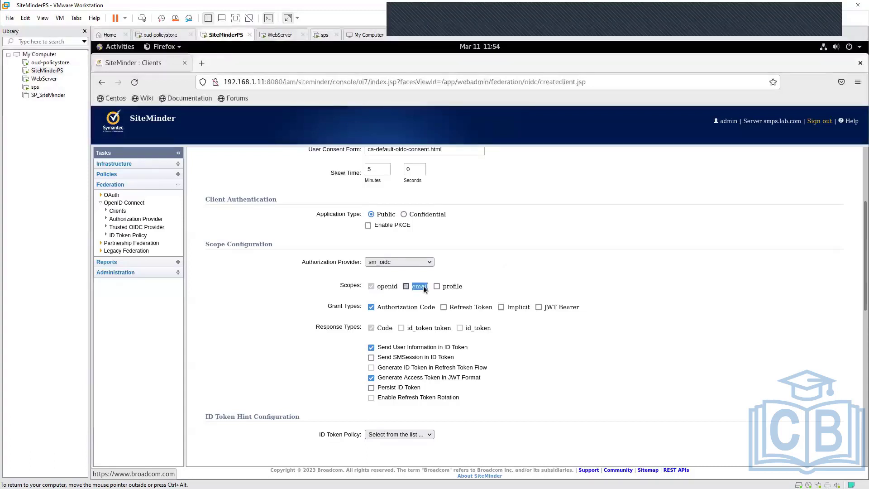
double_click(457, 286)
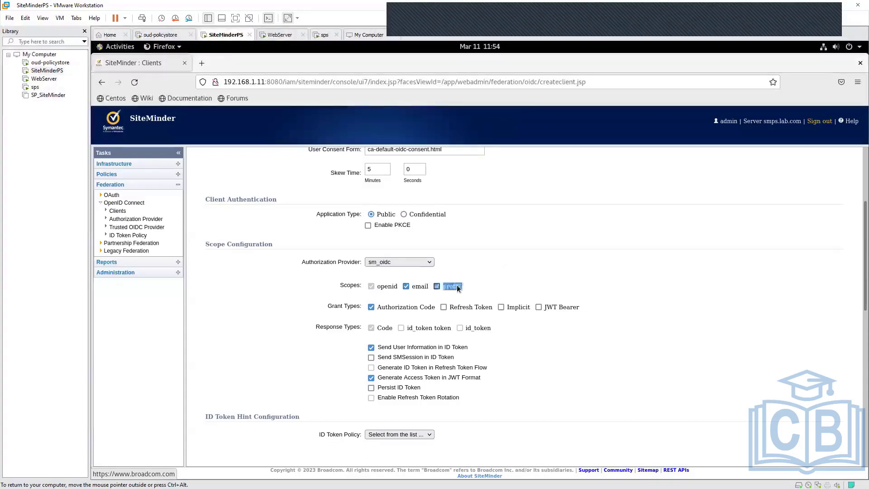
click(572, 351)
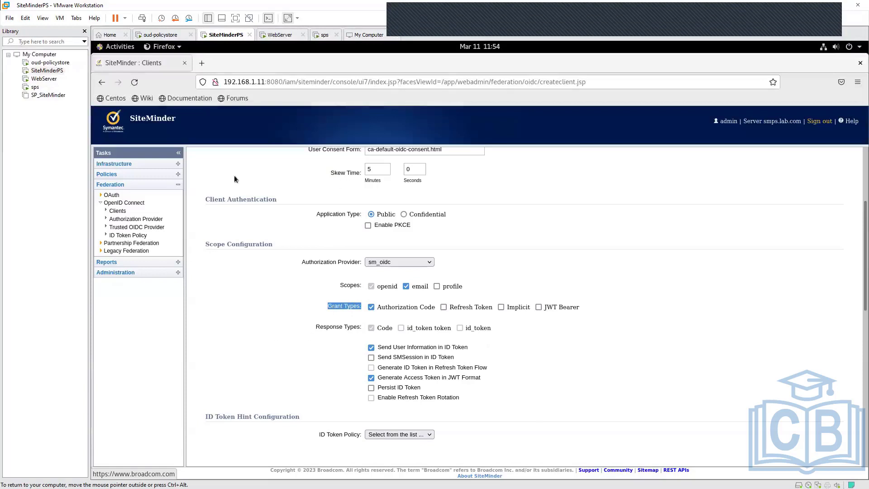
- Review the client's grant types together with its identity, authentication and scope settings
click(570, 342)
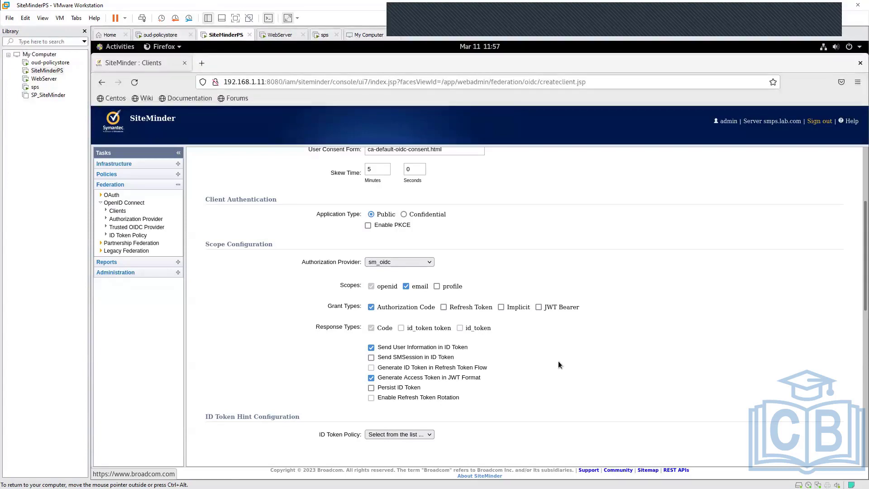
scroll(559, 365, up, 5)
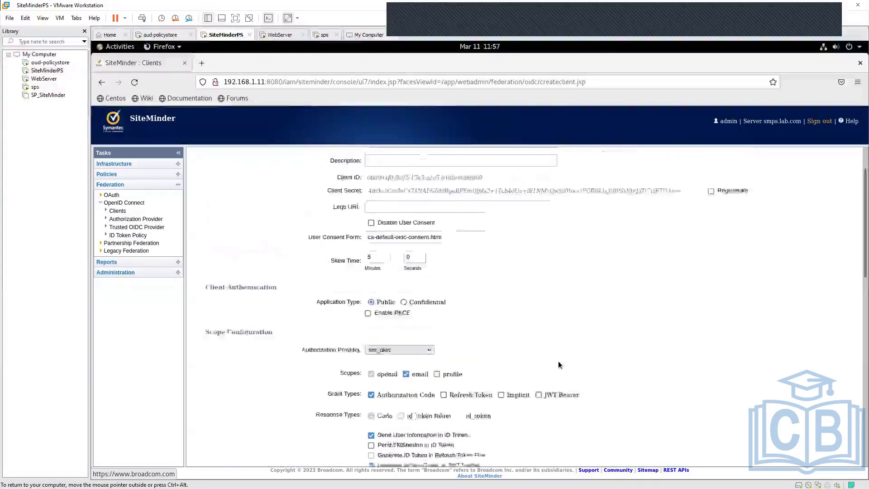
scroll(558, 360, down, 3)
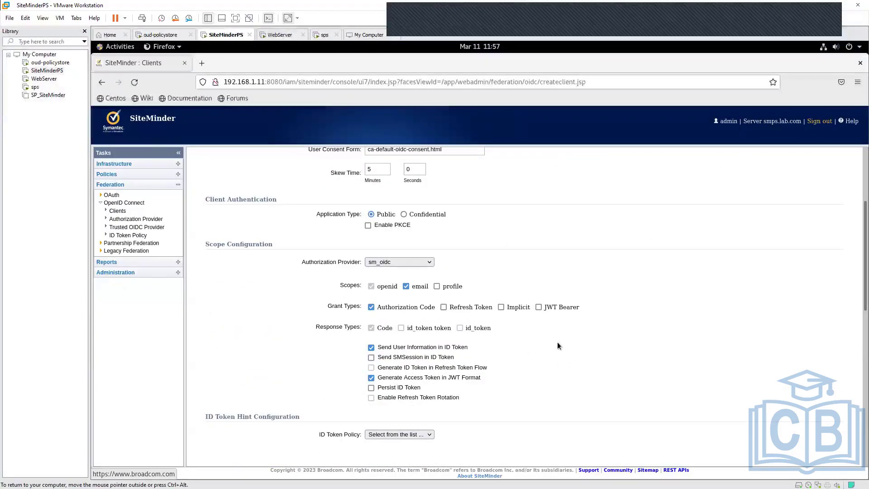
- Examine the Code, id_token token and id_token response types and highlight the Send SMSession in ID Token option
scroll(558, 346, down, 3)
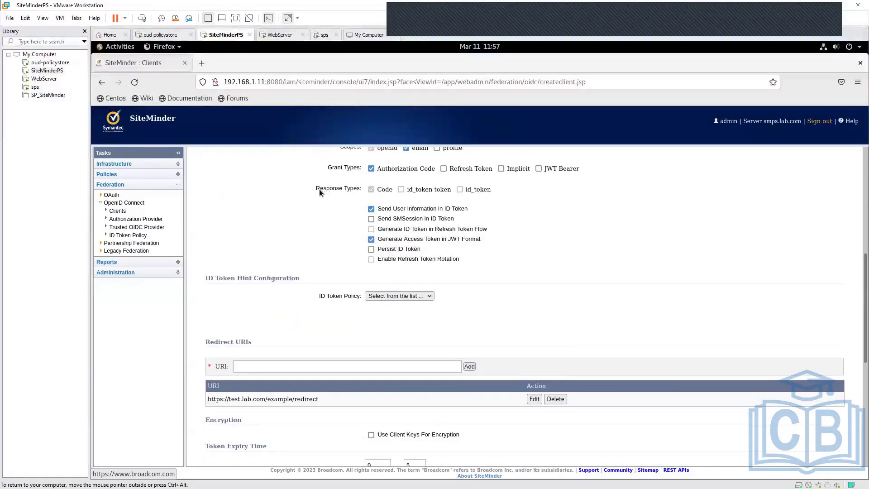
drag(319, 188, 360, 189)
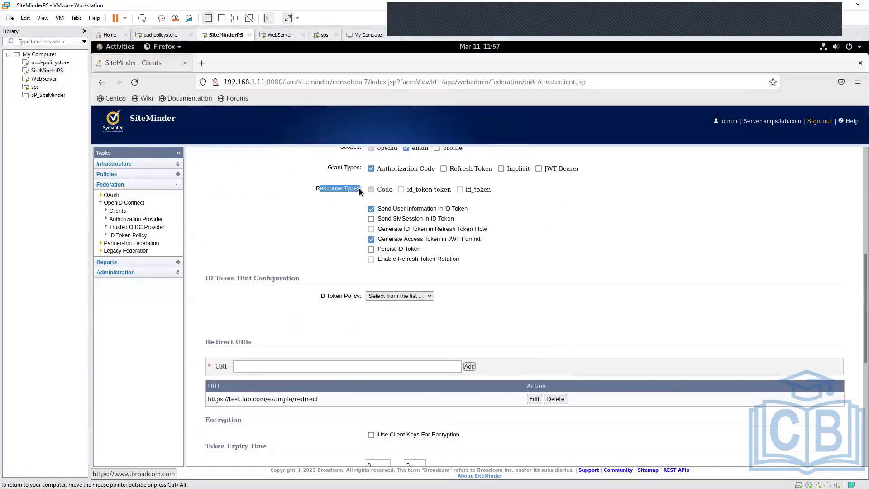
click(384, 194)
double_click(428, 191)
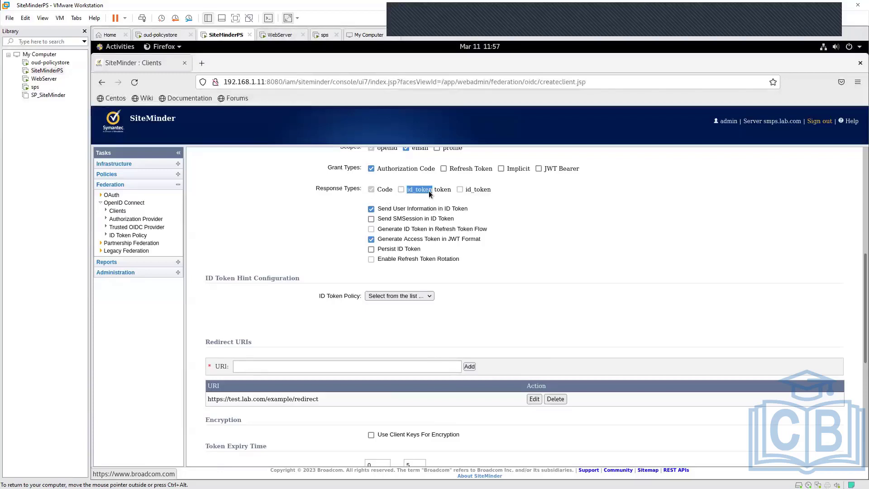
click(482, 191)
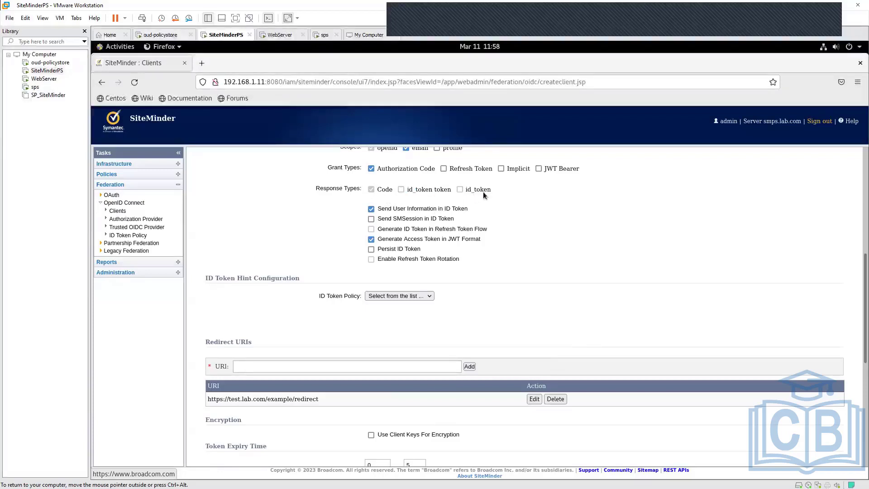
double_click(385, 192)
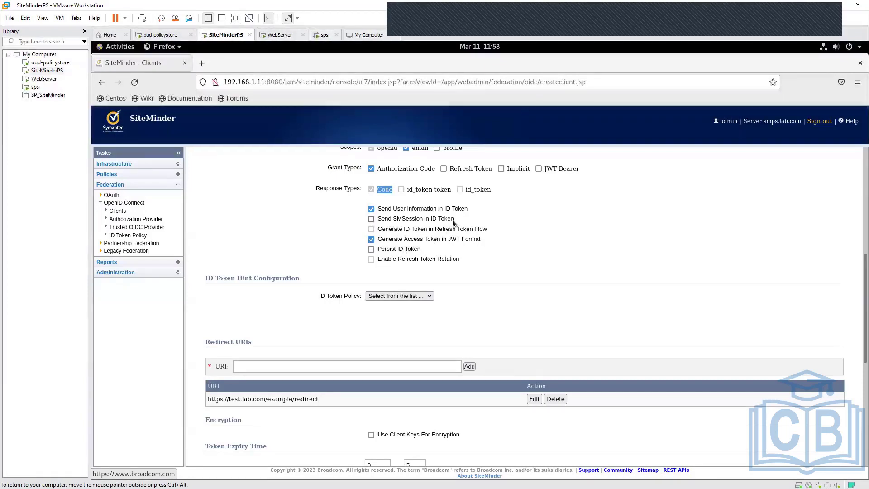
drag(455, 219, 377, 219)
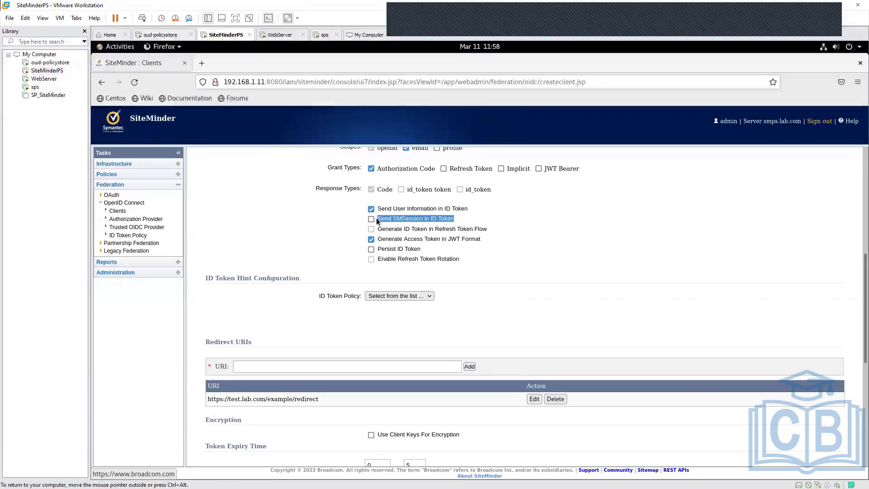
click(516, 306)
scroll(517, 306, down, 3)
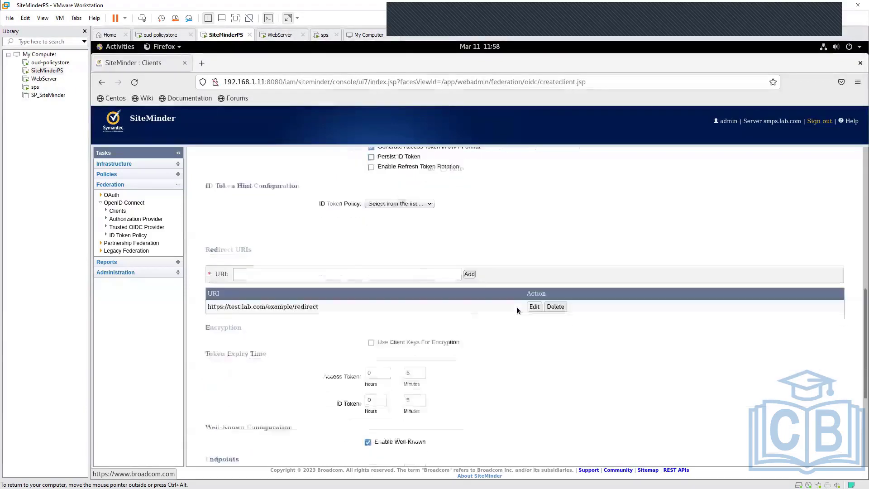
scroll(327, 324, down, 1)
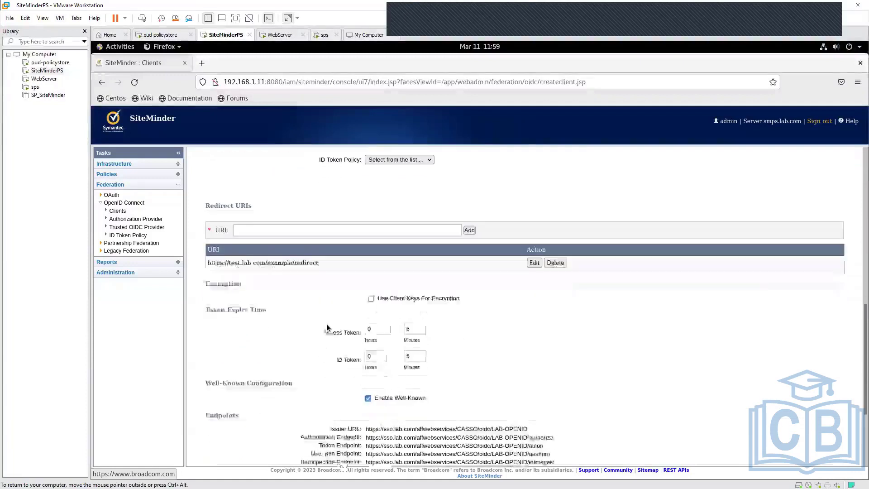
drag(209, 262, 308, 269)
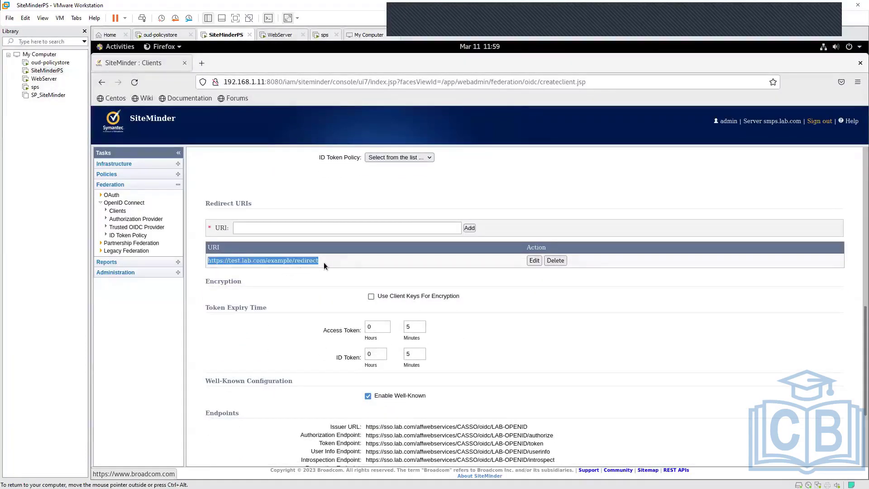
click(324, 263)
drag(321, 259, 204, 259)
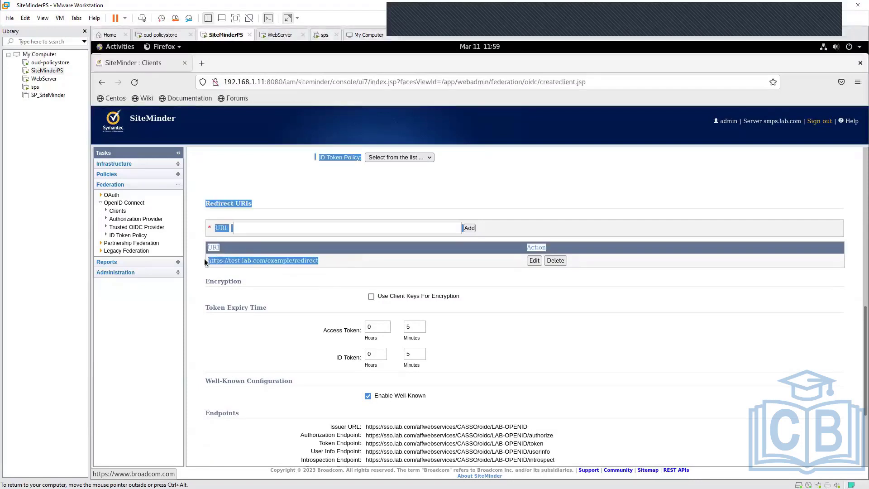
click(319, 278)
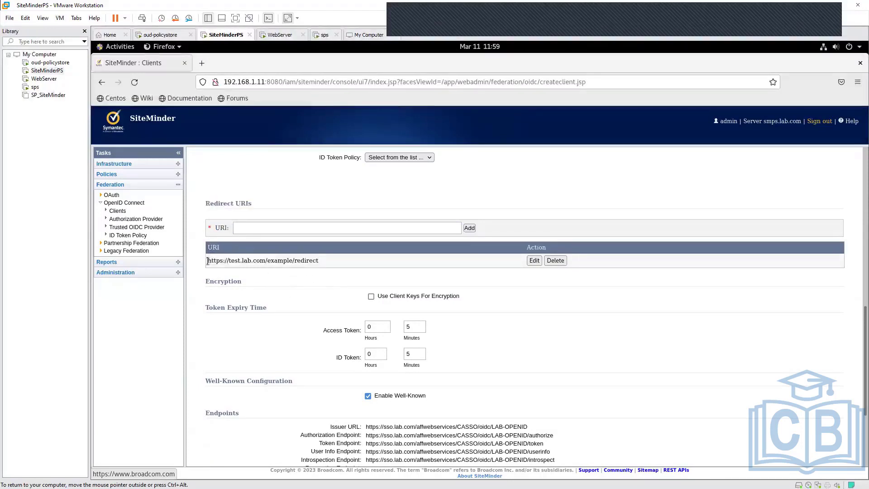
drag(208, 260, 315, 259)
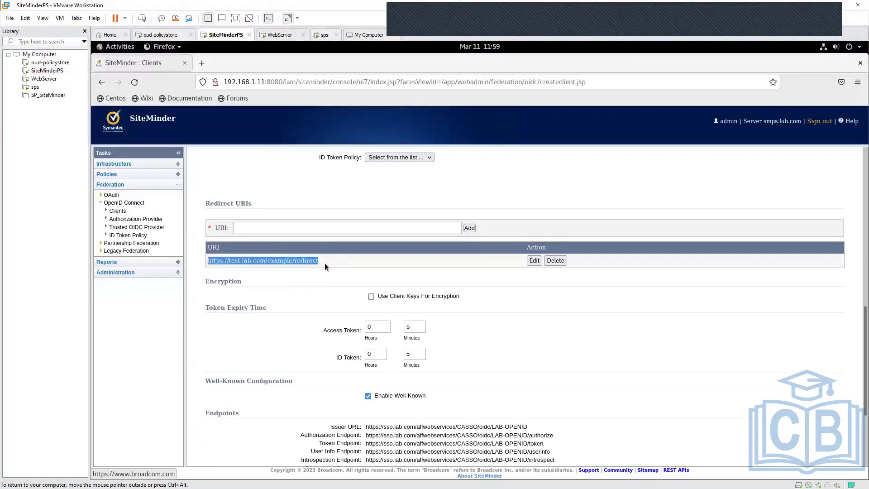
click(324, 262)
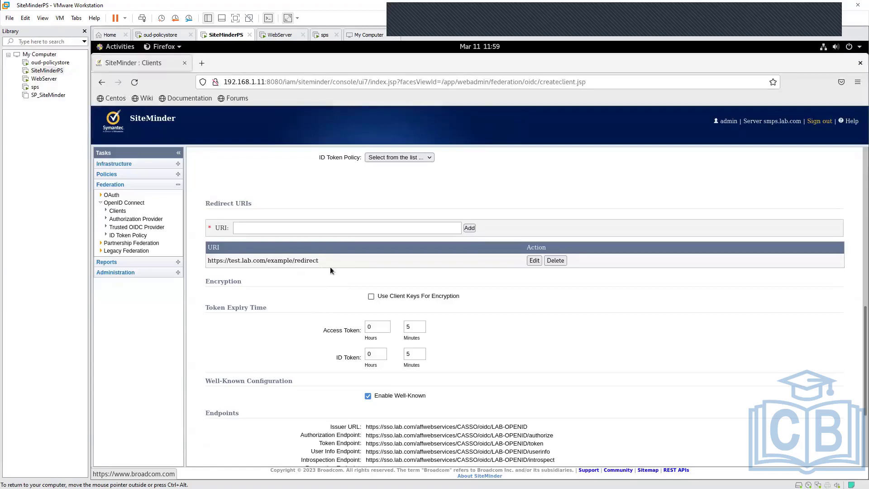
- Review the token expiry, well-known and endpoint settings, highlighting the full endpoint list and the Issuer URL
scroll(330, 267, down, 2)
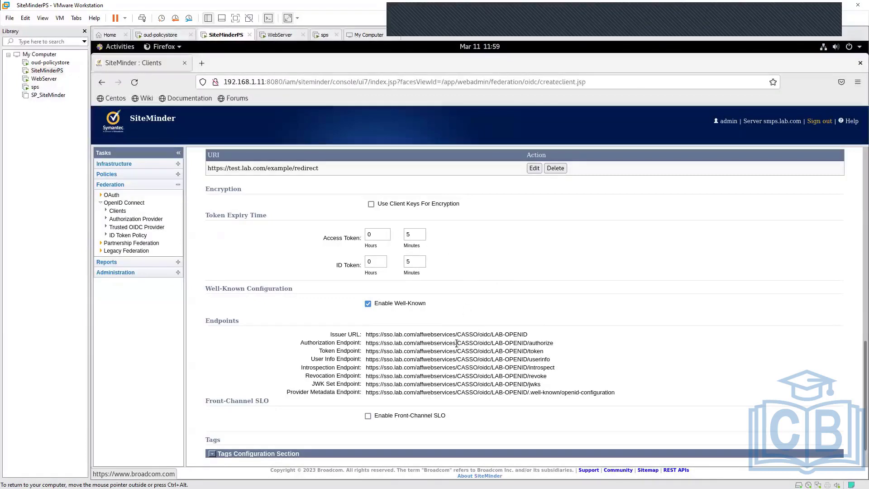
scroll(457, 343, down, 2)
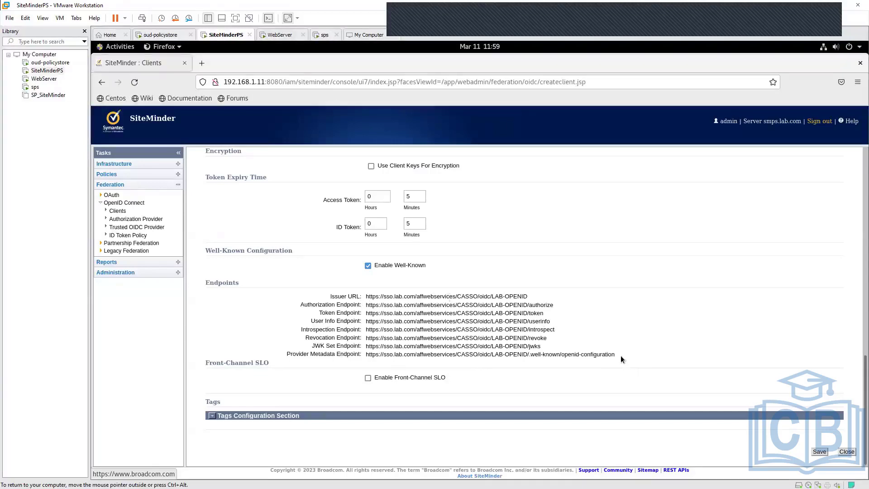
drag(620, 355, 349, 292)
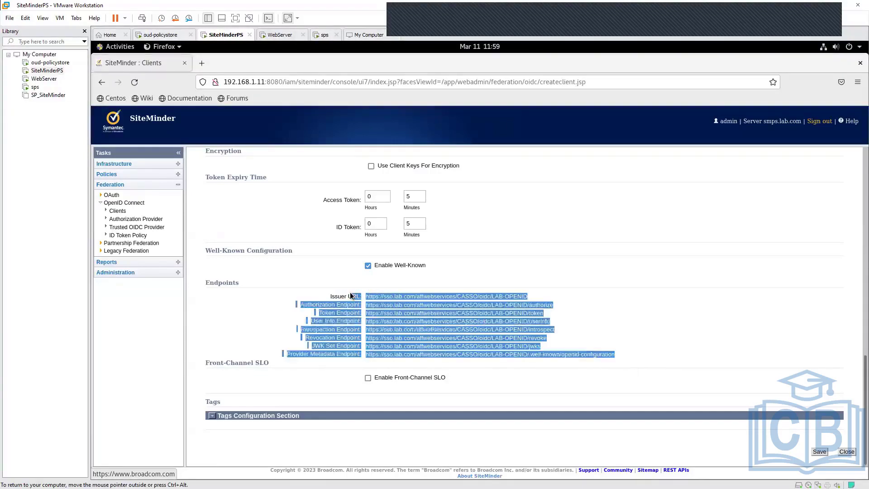
click(554, 366)
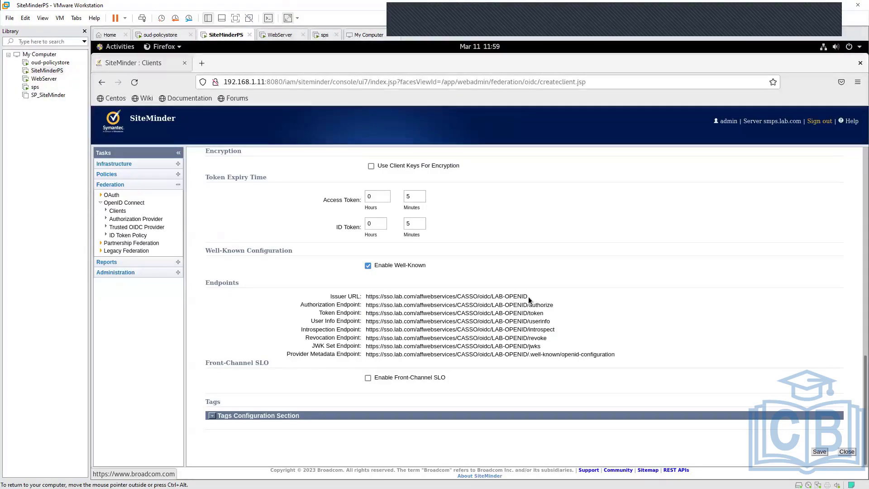
drag(528, 296, 365, 297)
click(374, 310)
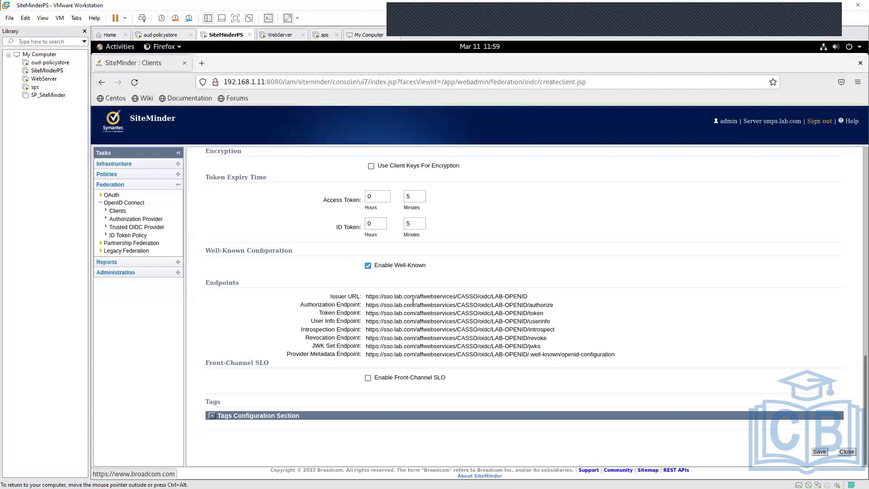
- Highlight the client's Authorization Endpoint, Token Endpoint and User Info Endpoint URLs one by one
drag(370, 305, 553, 305)
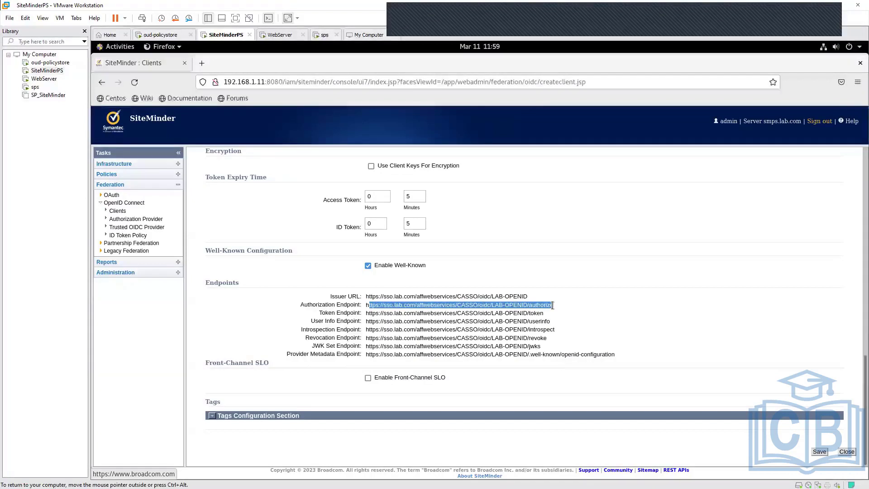
click(553, 305)
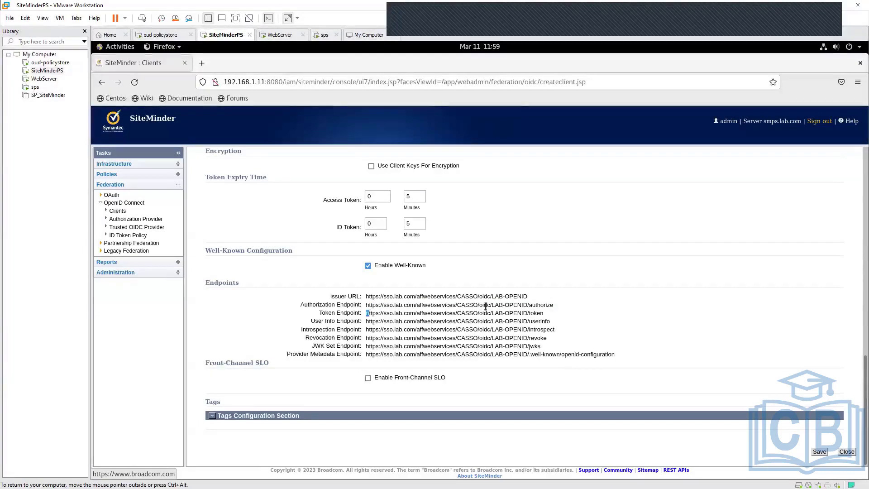
drag(368, 313, 543, 315)
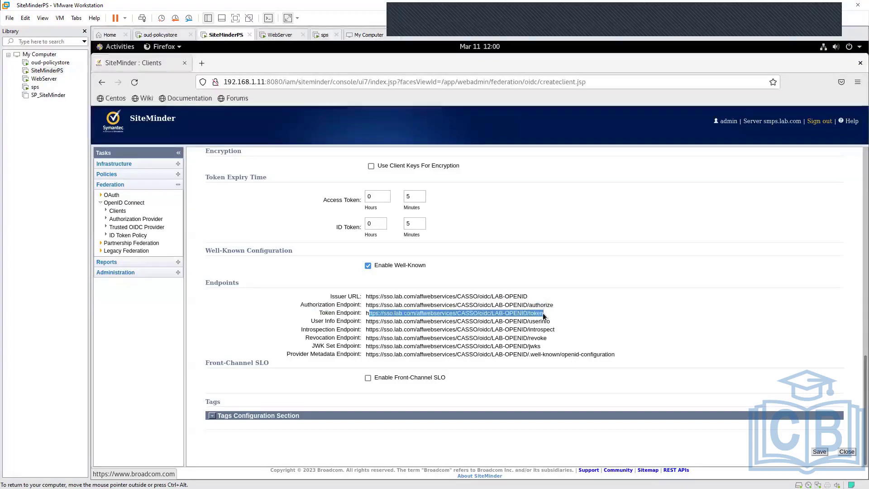
click(542, 313)
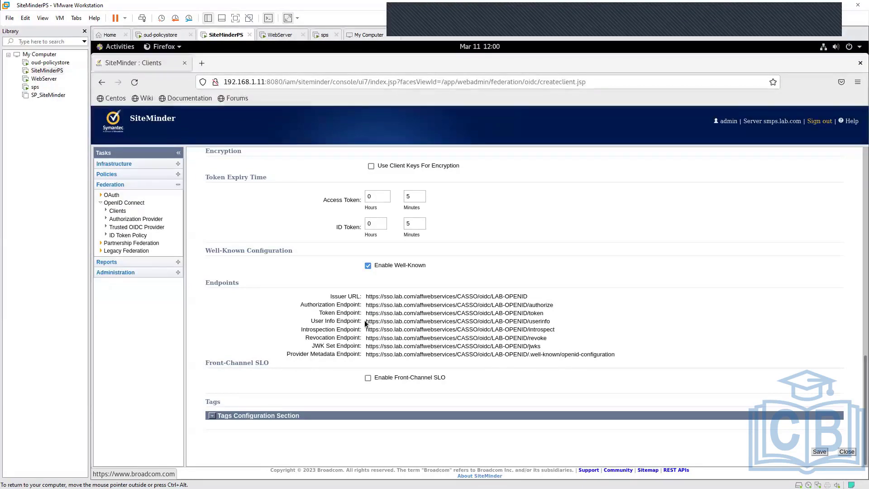
drag(365, 322, 554, 323)
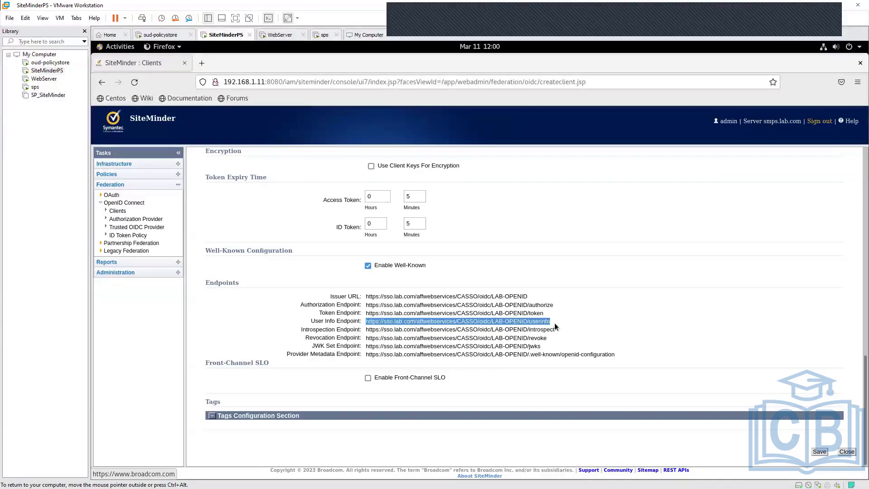
drag(555, 322, 367, 320)
click(550, 352)
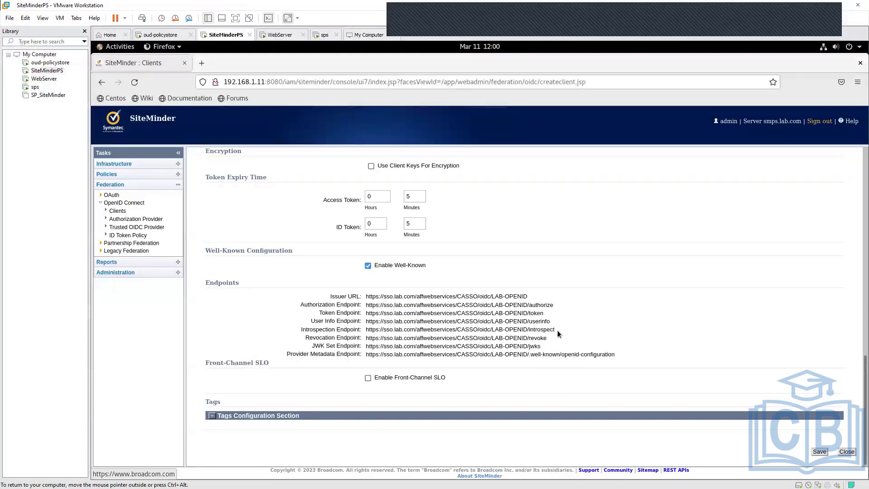
- Highlight the client's Introspection Endpoint, Revocation Endpoint and JWK Set Endpoint URLs one by one
drag(553, 330, 365, 330)
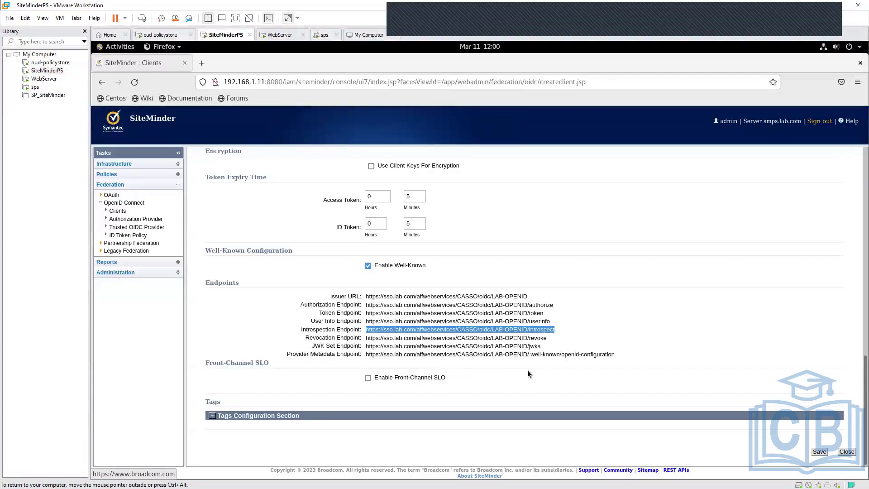
click(576, 343)
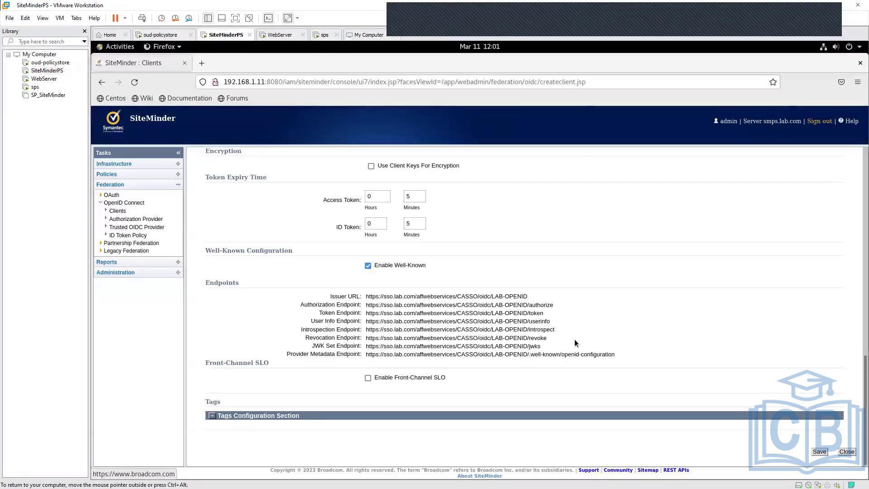
double_click(516, 329)
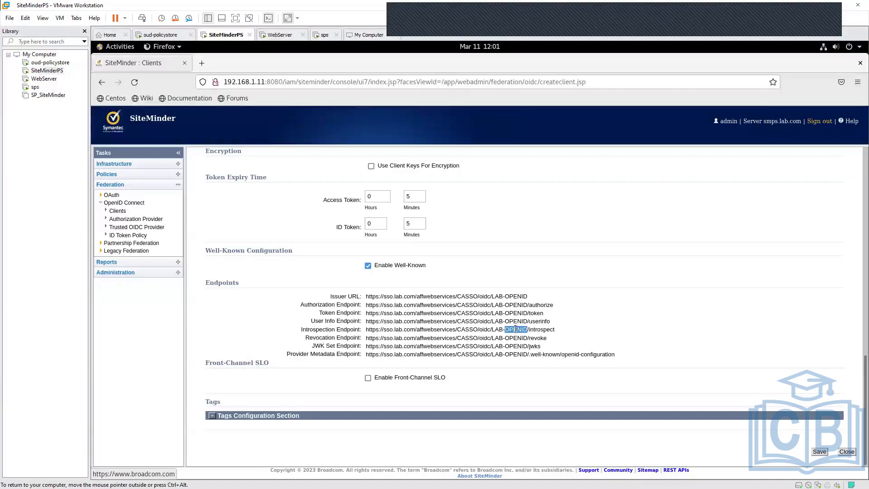
click(547, 337)
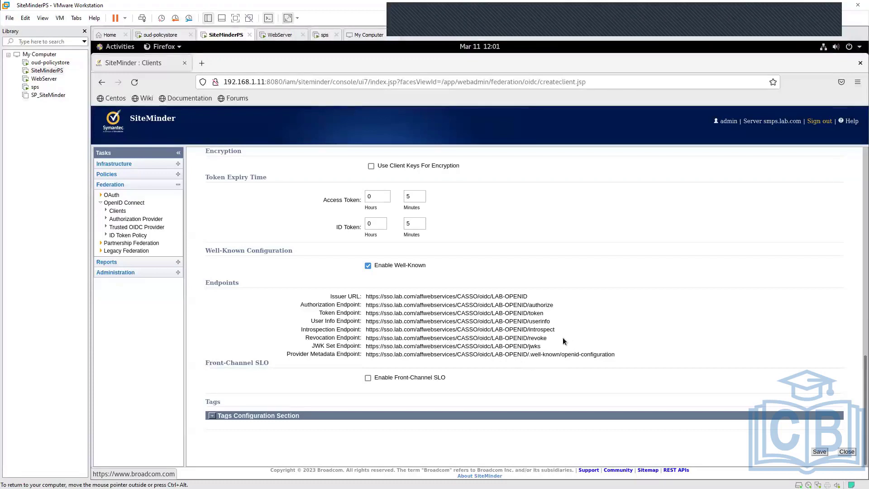
drag(547, 338, 367, 341)
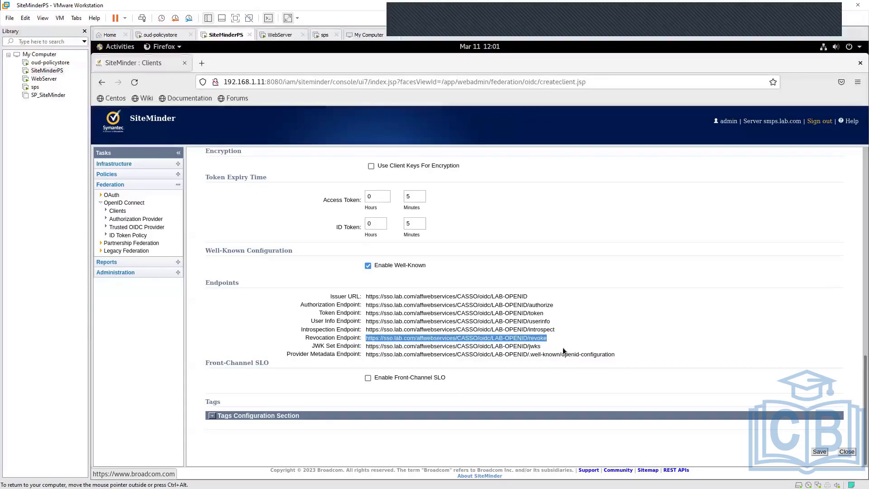
click(549, 373)
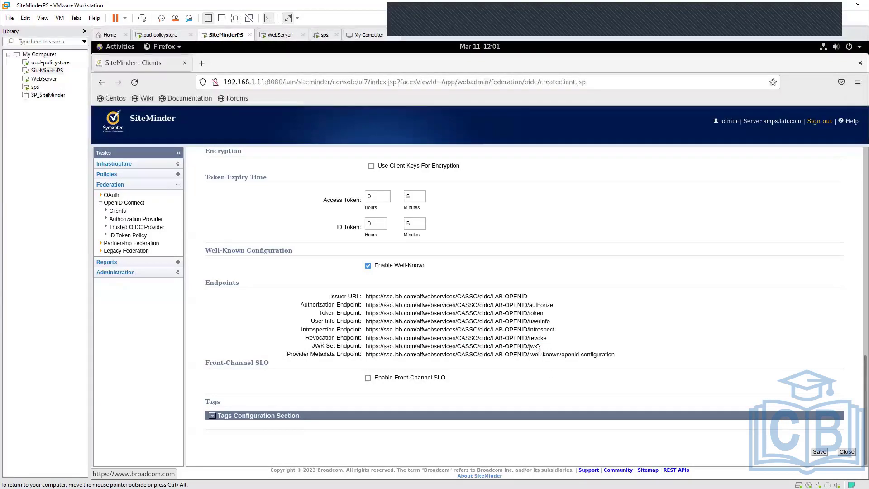
drag(540, 346, 379, 346)
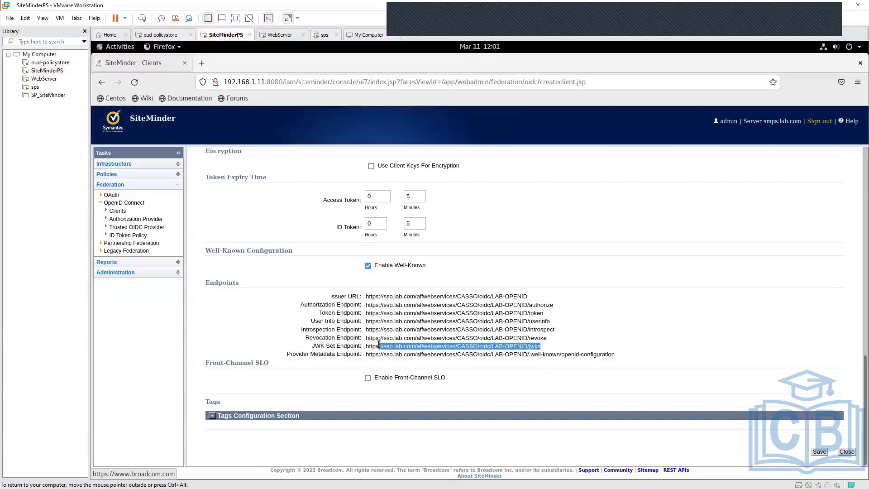
click(566, 347)
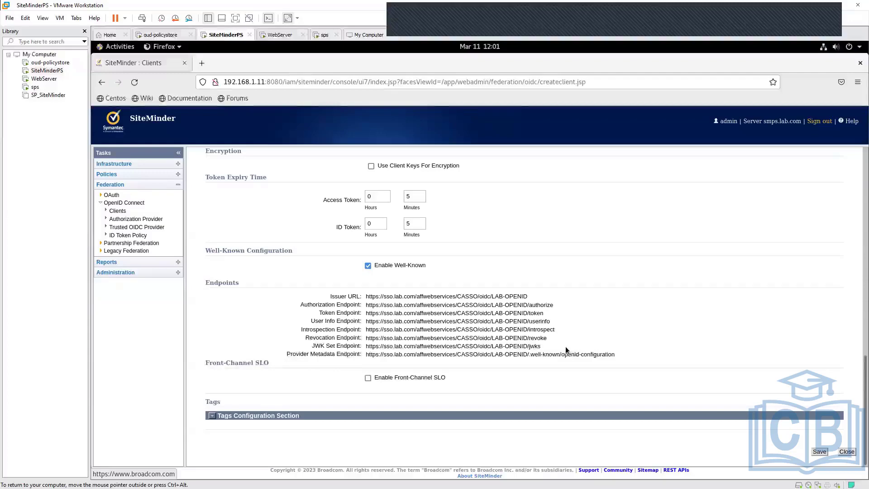
- Enable the JWT Bearer grant type for the client and look over the JWT Validation settings
scroll(566, 348, up, 2)
scroll(565, 346, up, 5)
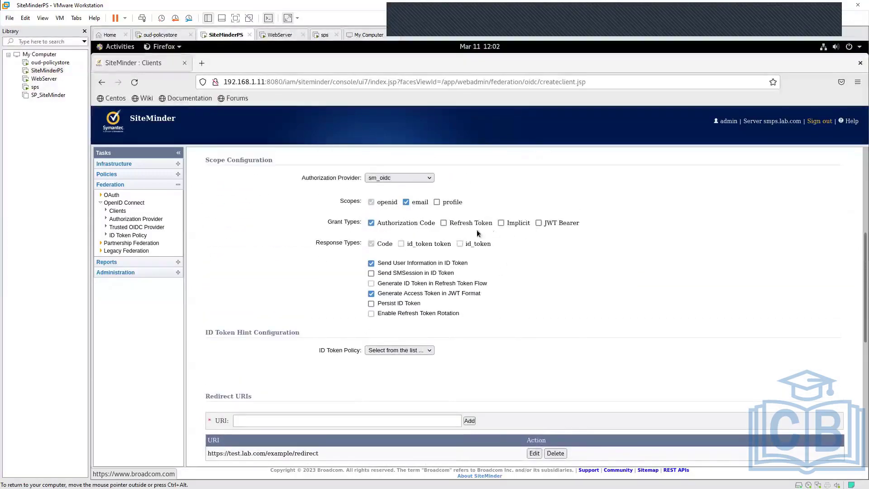
click(539, 222)
scroll(539, 222, down, 2)
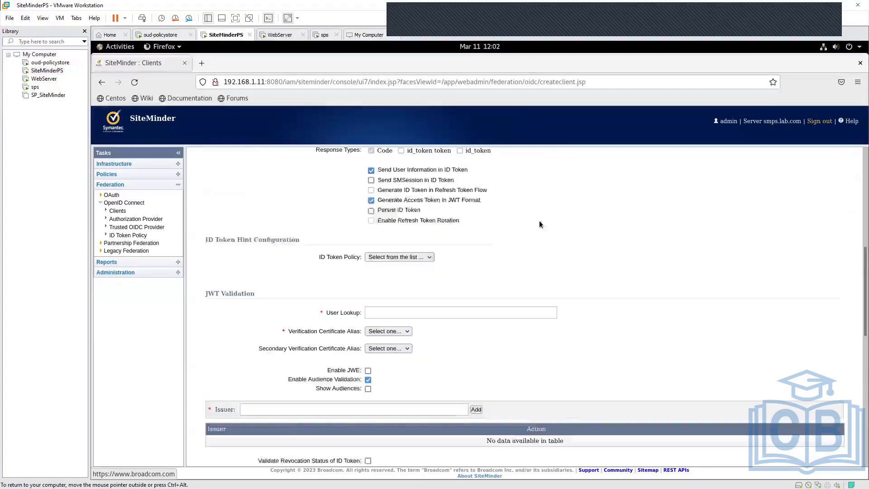
scroll(539, 224, up, 2)
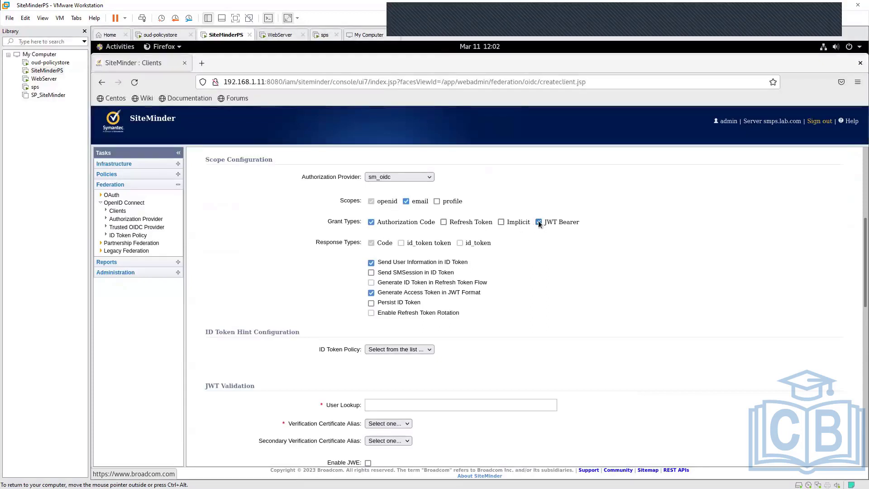
- Disable the JWT Bearer grant type for the client and look over its remaining settings down to the endpoint list
click(538, 222)
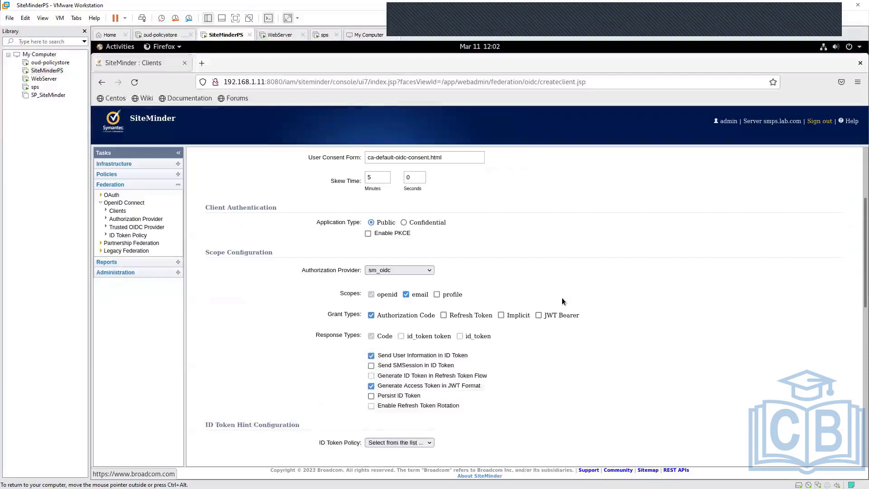
scroll(562, 300, down, 10)
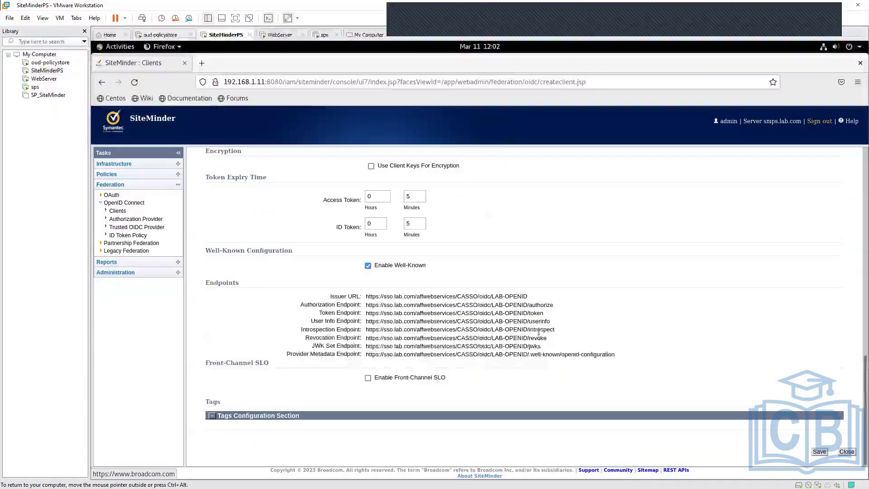
scroll(539, 332, up, 10)
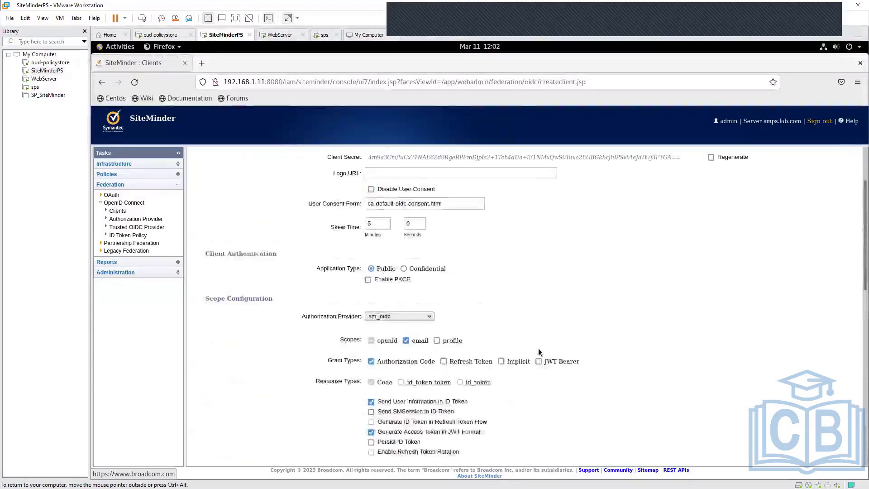
scroll(539, 351, up, 2)
scroll(538, 352, down, 5)
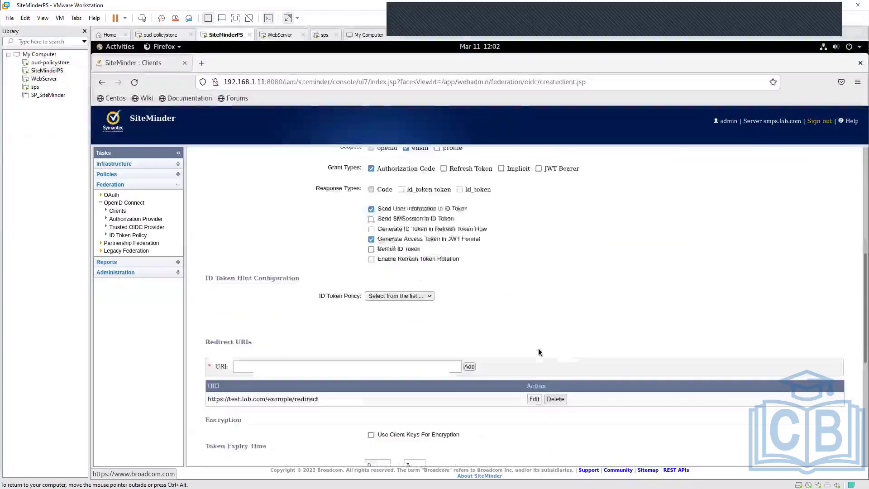
scroll(538, 352, down, 6)
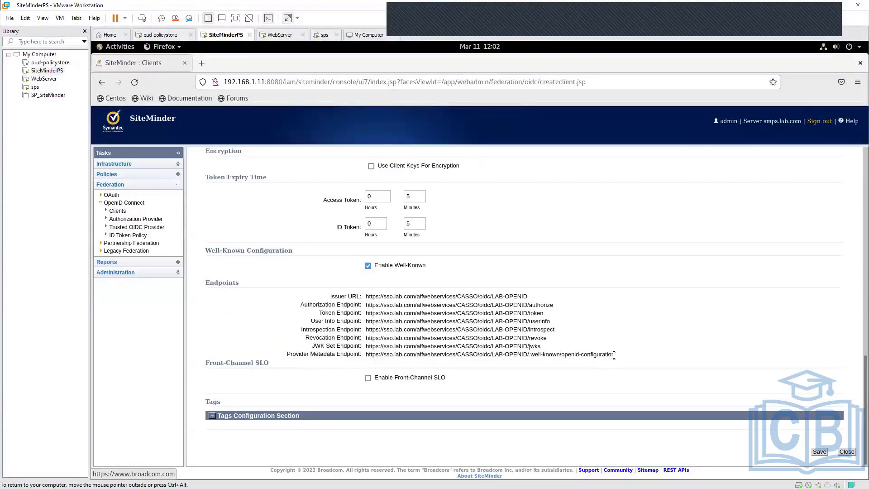
- Copy the client's Provider Metadata Endpoint URL and open it in a new browser tab
drag(614, 355, 367, 355)
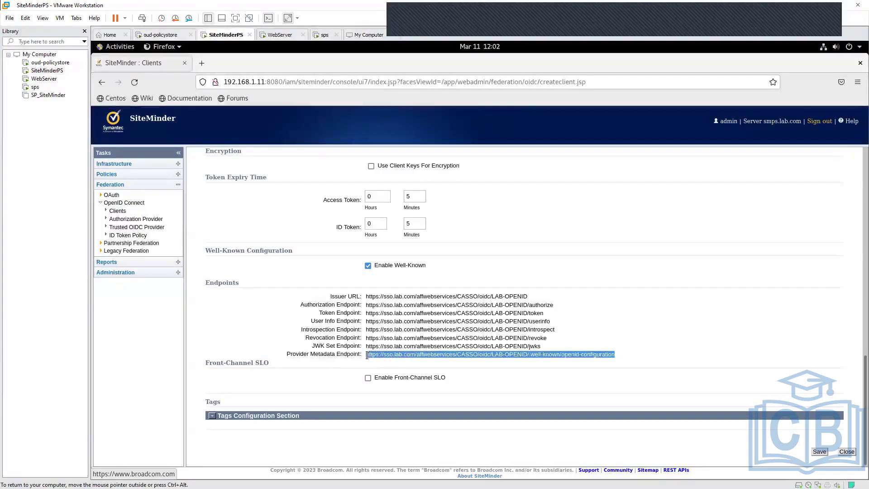
right_click(390, 354)
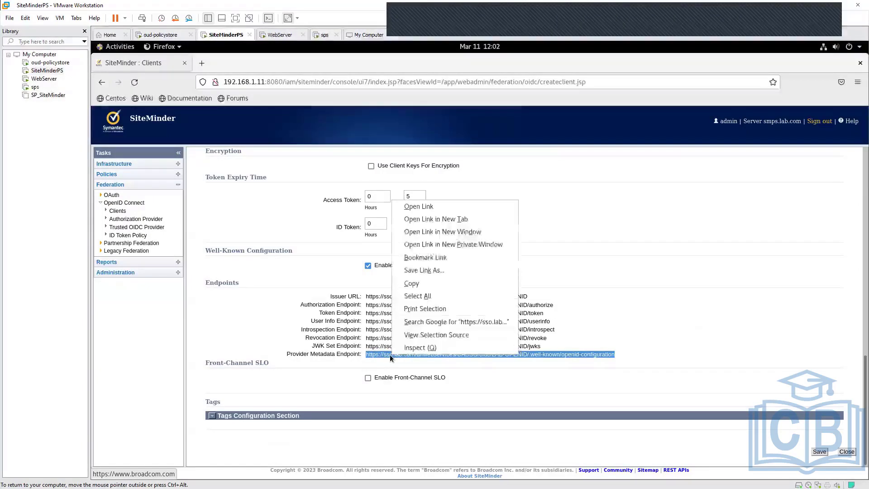
click(419, 283)
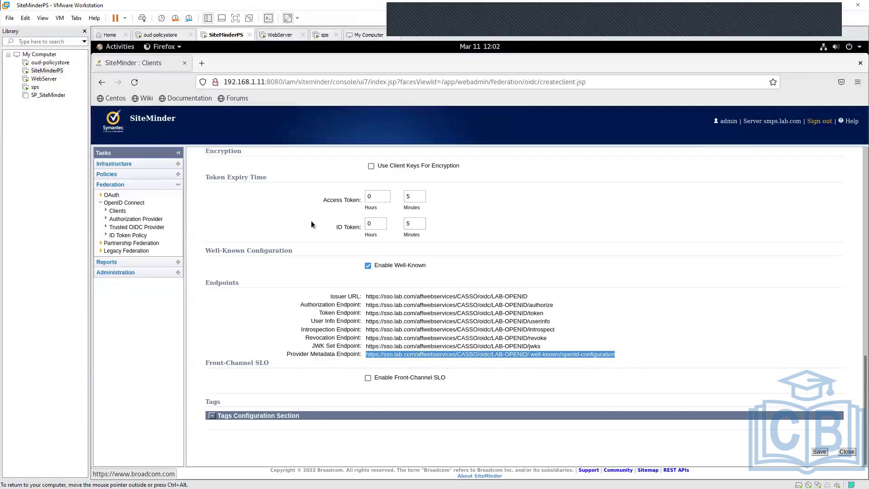
click(202, 63)
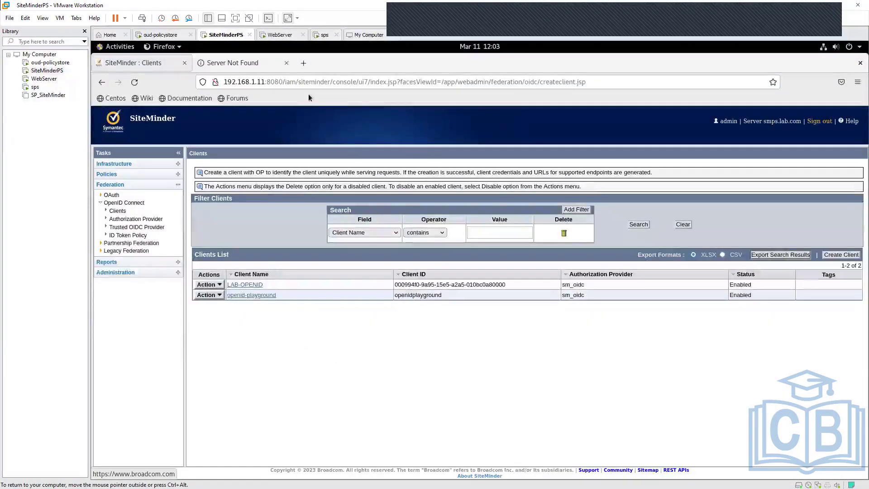
click(233, 63)
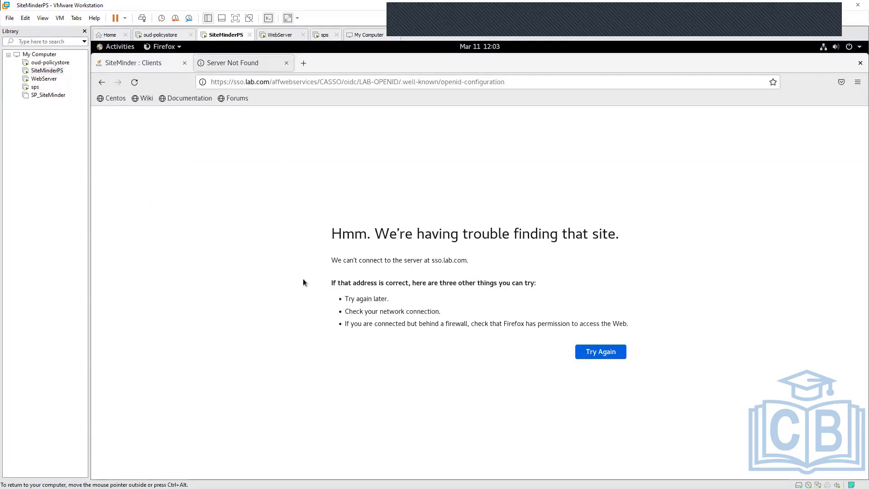
- Highlight the full openid-configuration address and its LAB-OPENID client name portion
click(528, 85)
key(ctrl+a)
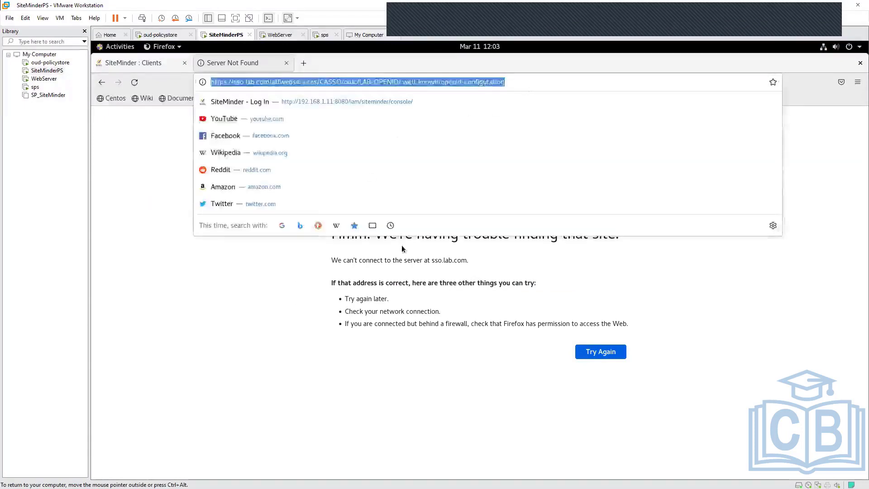
click(278, 271)
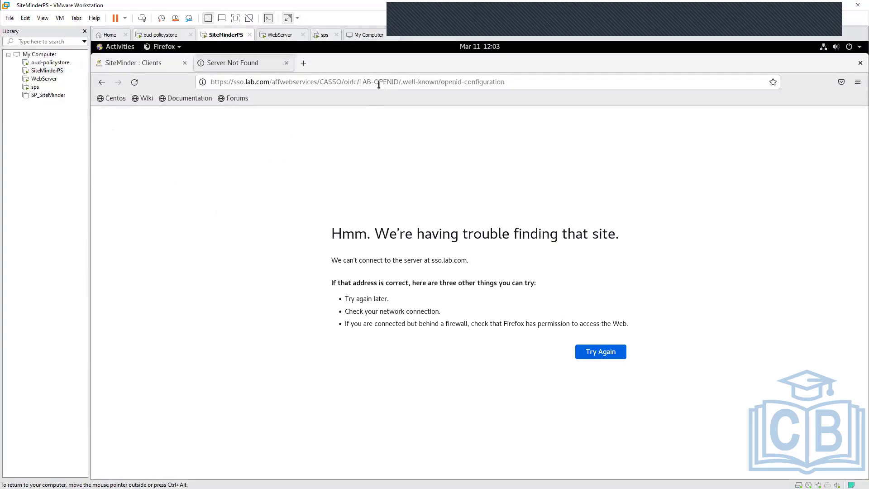
drag(399, 81, 361, 78)
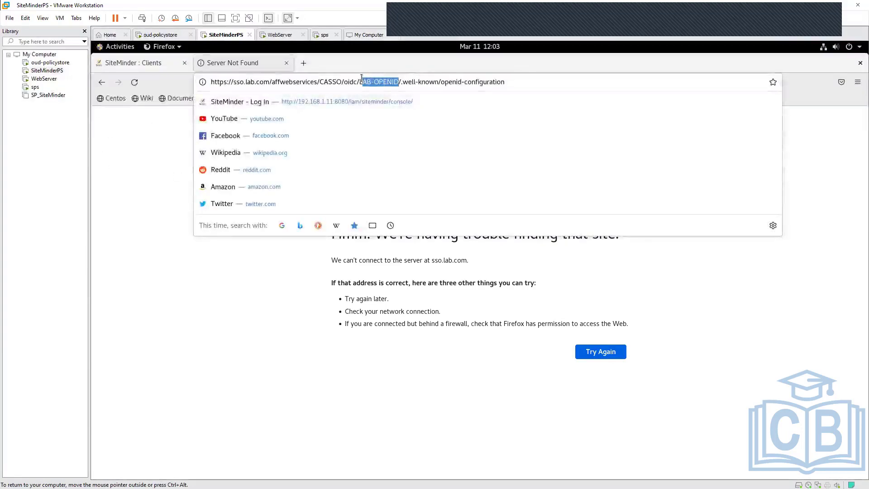
click(165, 173)
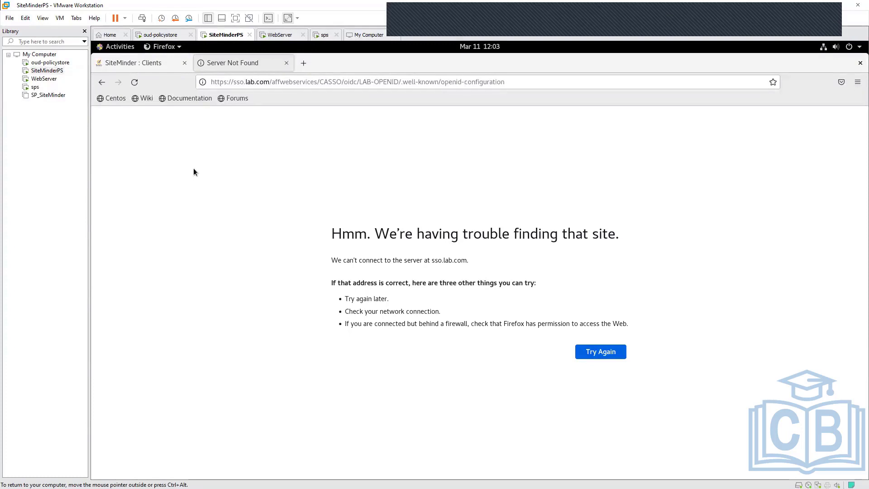
click(514, 82)
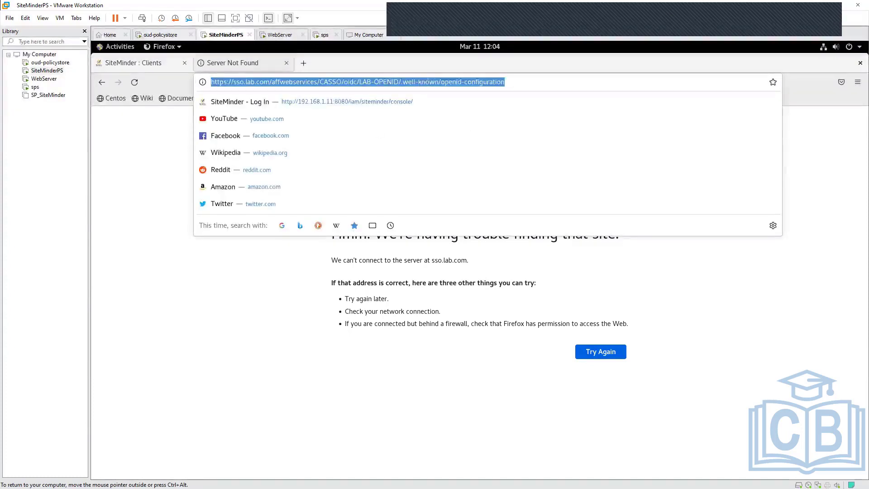
click(333, 376)
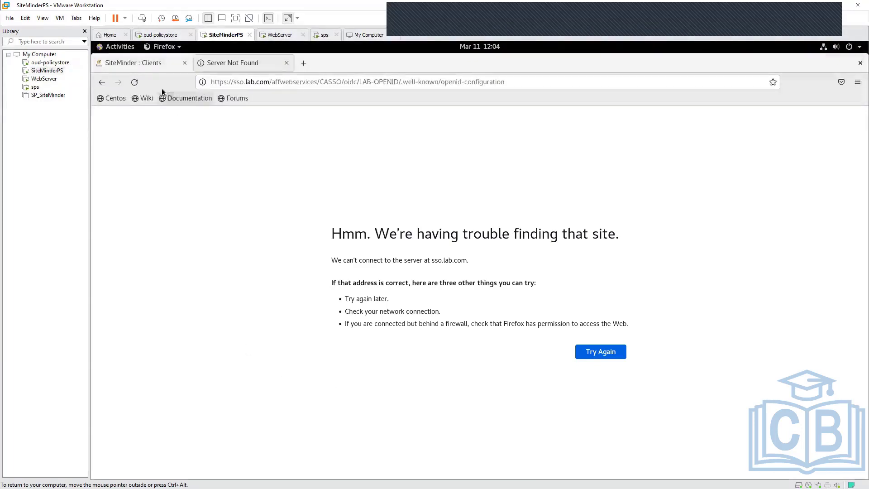
- Return to the SiteMinder Clients list, switch to Info.docx in Word, and highlight the "Public vs Confidential application" heading
click(151, 56)
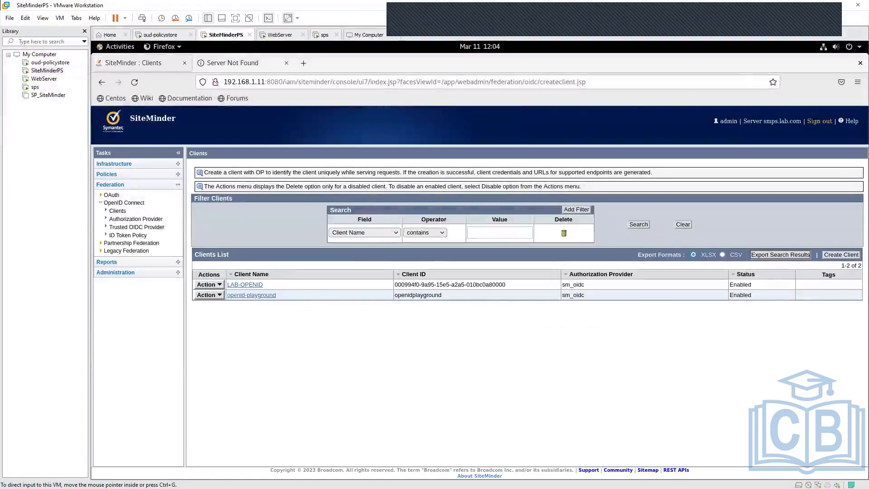
key(alt+Tab)
scroll(412, 391, up, 6)
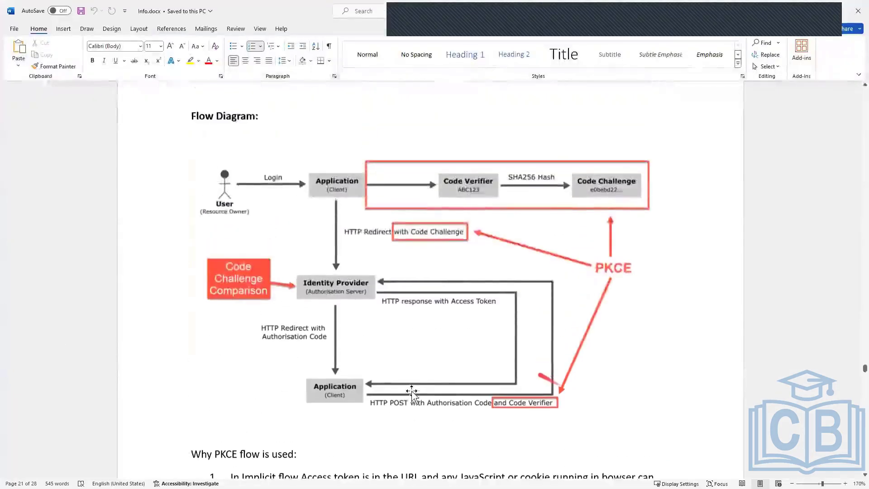
scroll(412, 391, down, 4)
scroll(412, 392, down, 10)
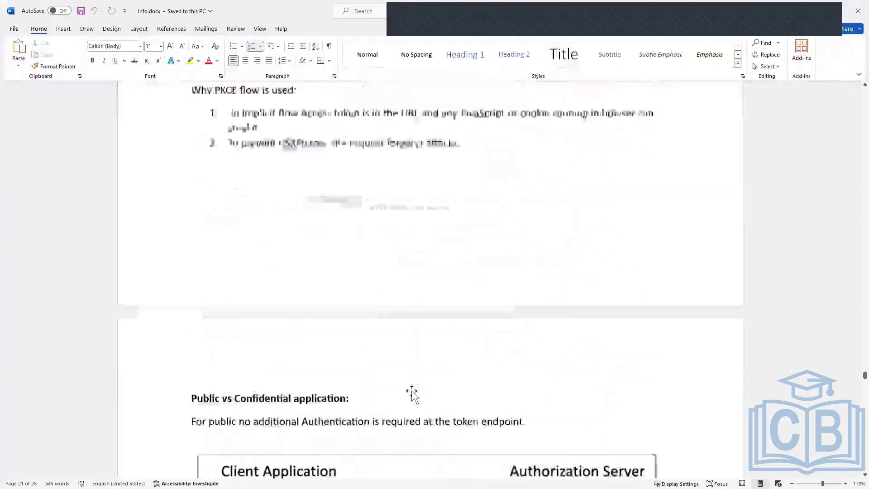
scroll(293, 239, up, 1)
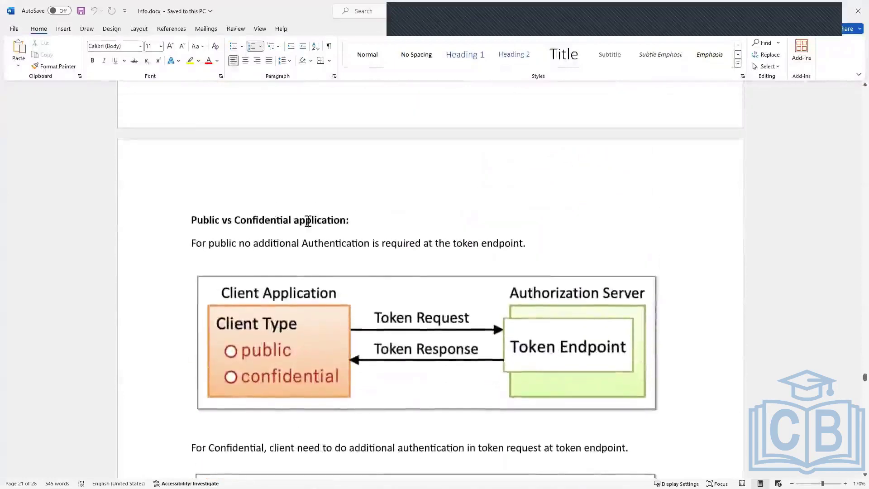
drag(359, 219, 194, 219)
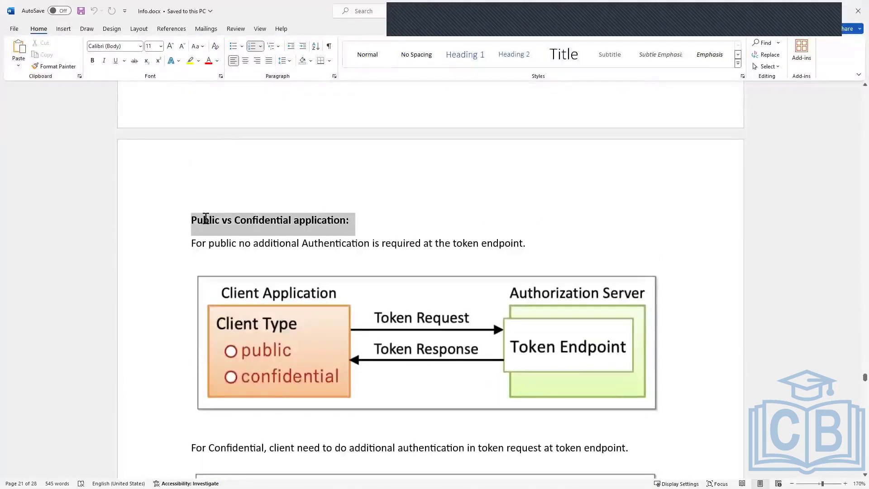
click(540, 244)
- Compare the public and confidential client diagrams and the note on additional authentication at the token endpoint
scroll(539, 247, down, 3)
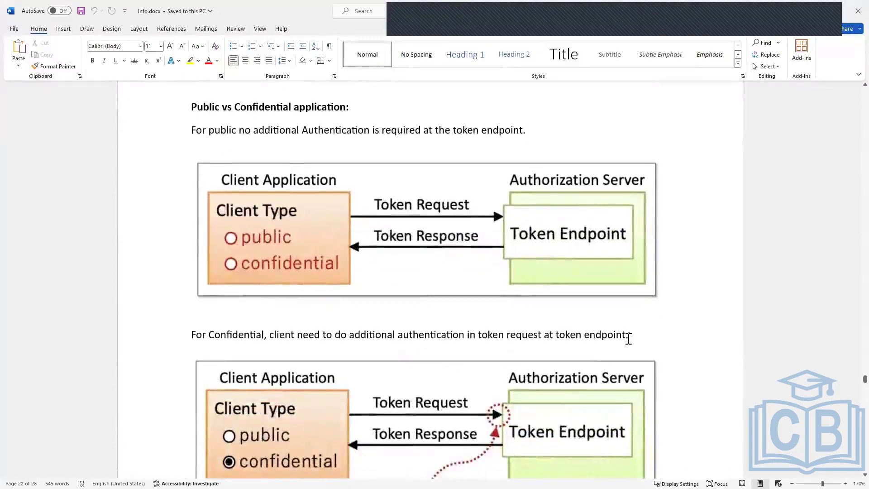
click(637, 334)
scroll(637, 334, down, 6)
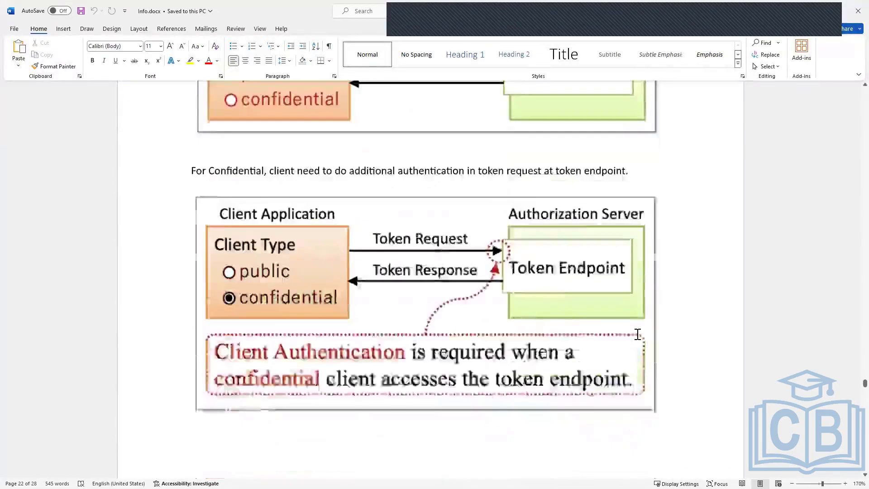
scroll(638, 336, up, 2)
scroll(637, 335, up, 7)
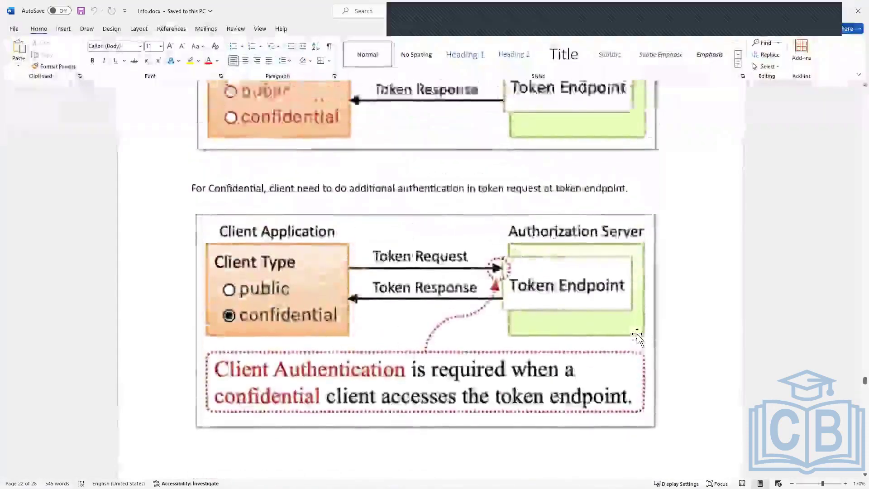
scroll(637, 335, down, 4)
scroll(637, 335, down, 10)
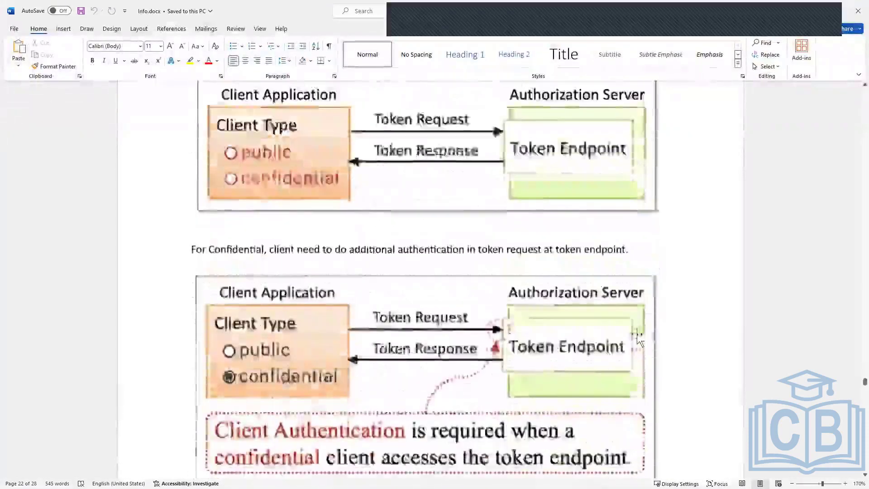
- Skim the types of confidential authentication through the signed client assertion diagrams, returning to client_secret_post
scroll(637, 336, down, 10)
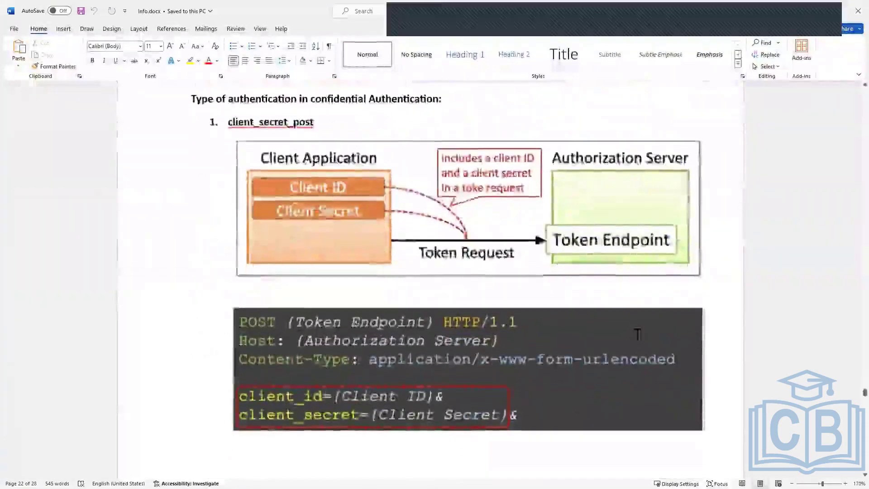
scroll(637, 336, down, 10)
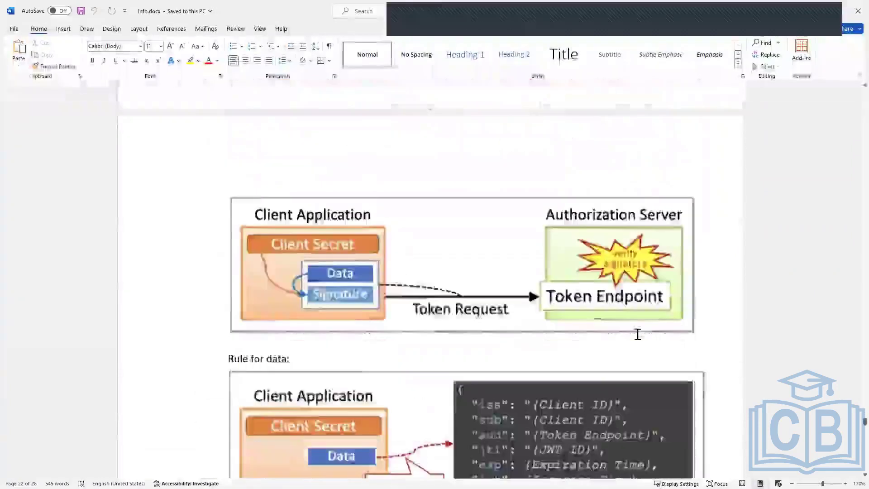
scroll(637, 335, down, 7)
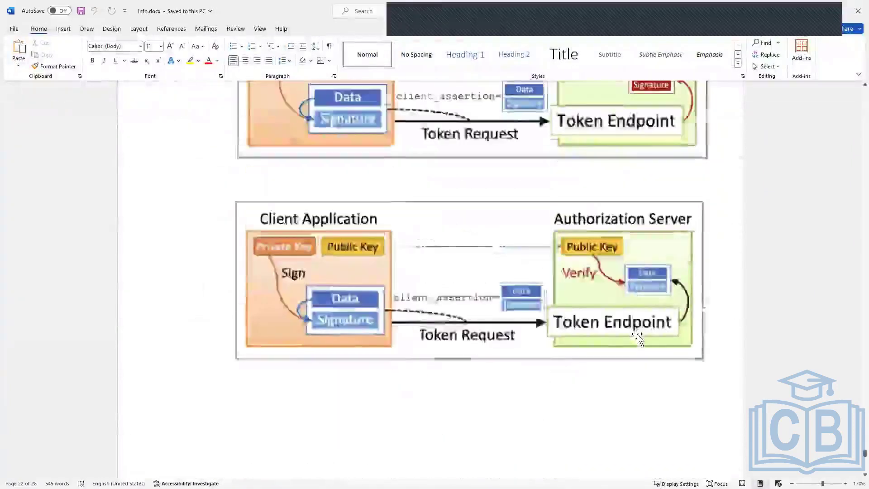
scroll(637, 334, up, 12)
scroll(637, 333, up, 15)
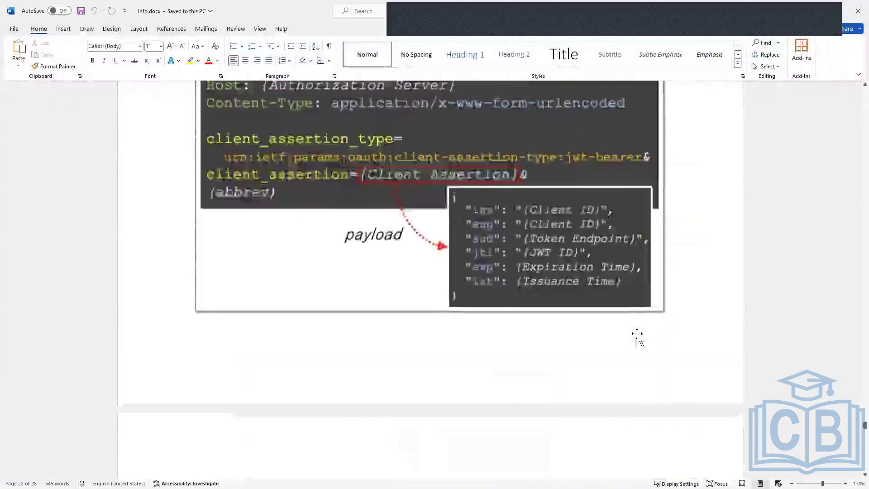
scroll(637, 334, up, 20)
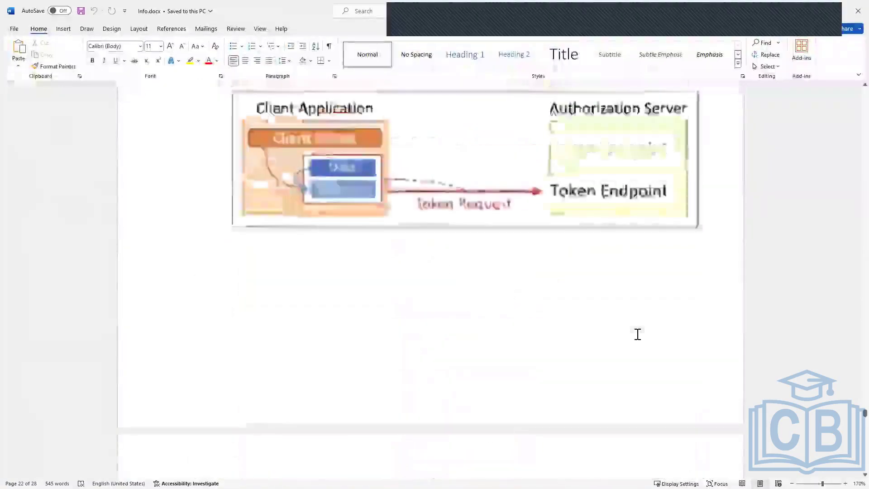
scroll(514, 331, up, 4)
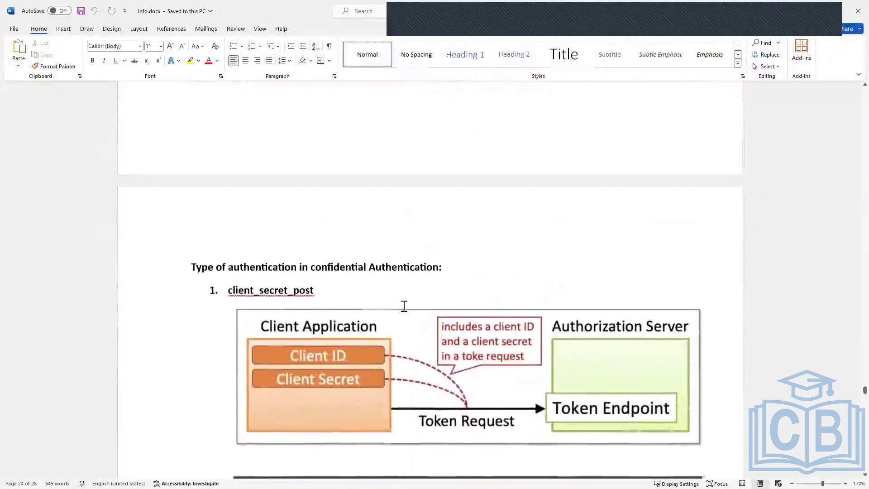
click(380, 301)
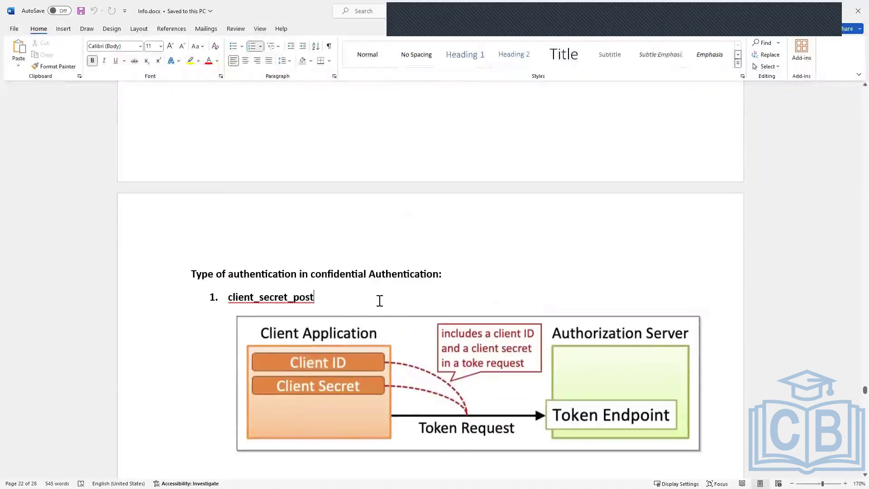
- Go back to the "Public vs Confidential application" section and highlight its heading together with the public client sentence
scroll(379, 302, up, 8)
scroll(379, 300, up, 10)
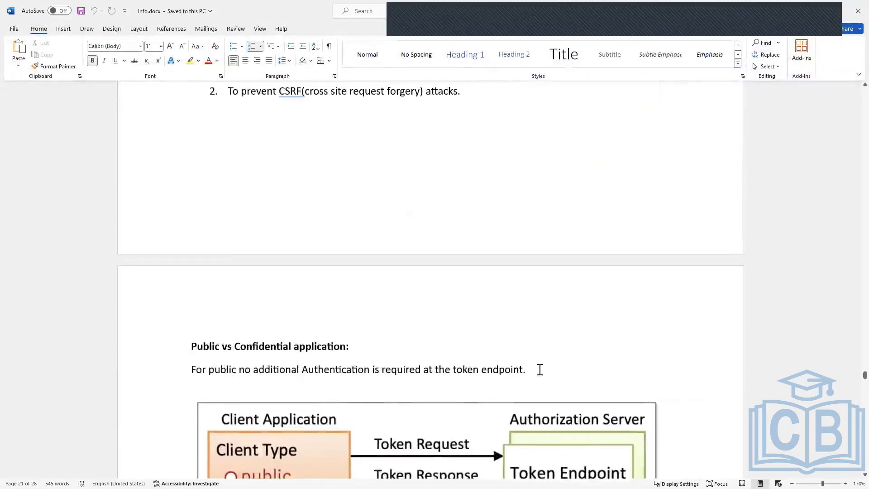
click(540, 369)
drag(539, 369, 205, 360)
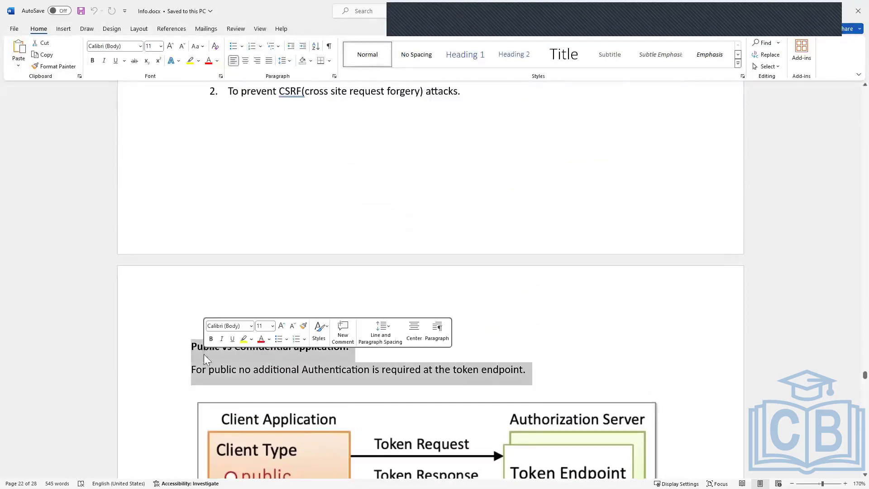
click(550, 384)
scroll(549, 380, down, 3)
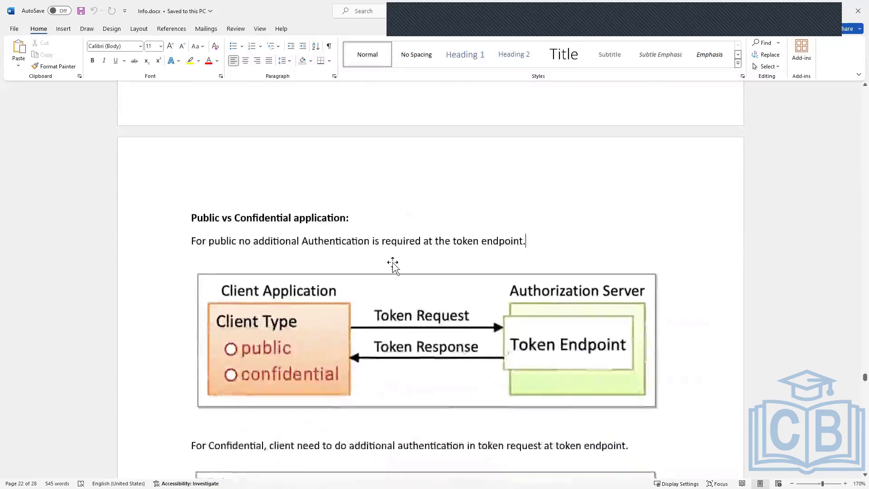
- Highlight the heading and public client statement again, and the "Public vs Confidential application" heading on its own
triple_click(246, 212)
shift+click(497, 241)
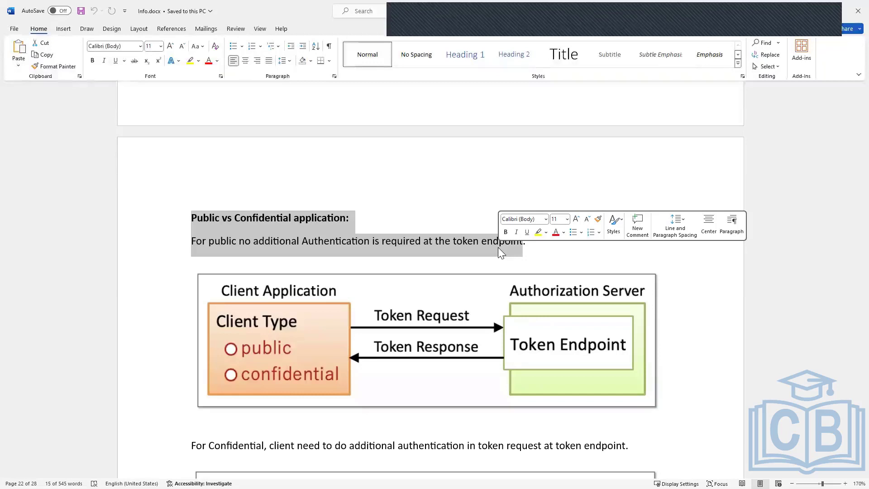
click(331, 223)
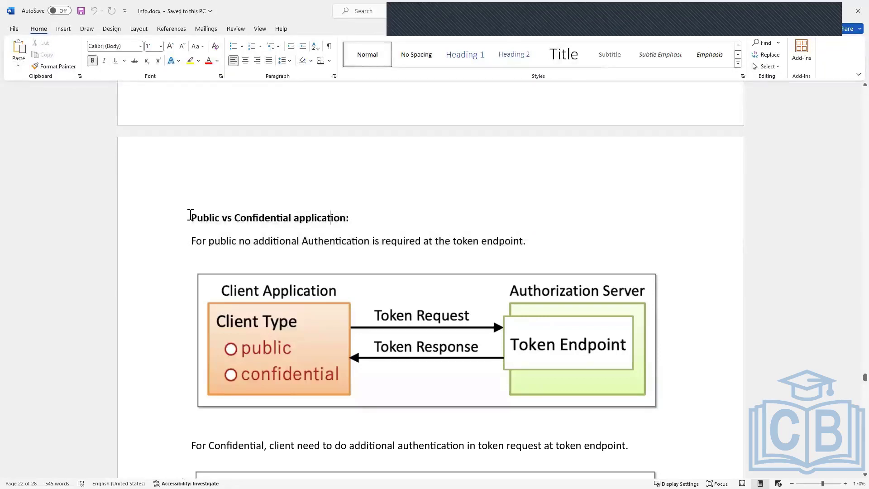
drag(190, 215, 361, 217)
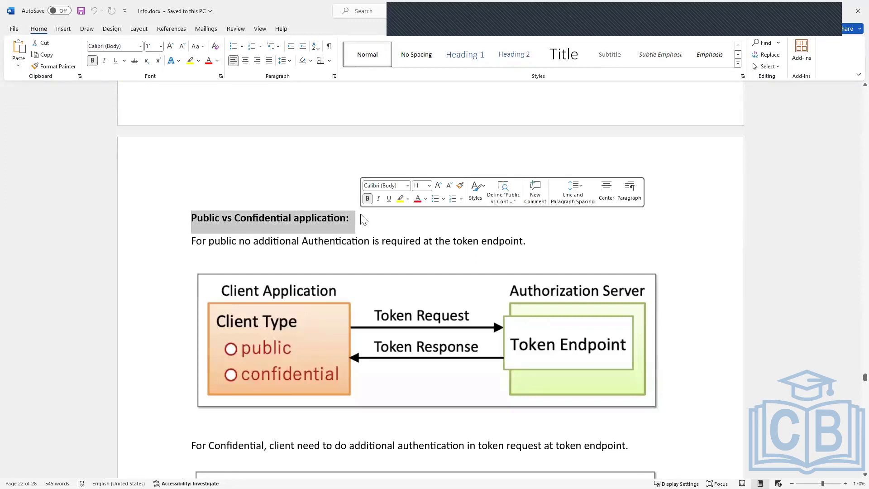
click(392, 225)
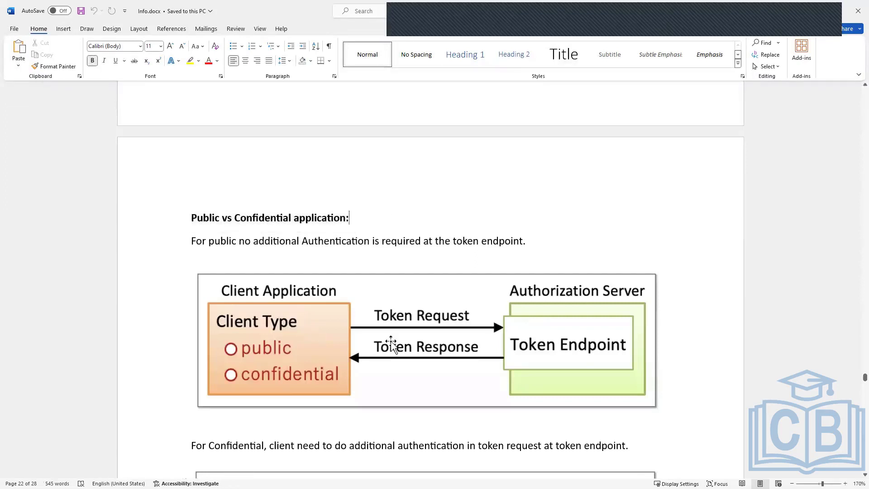